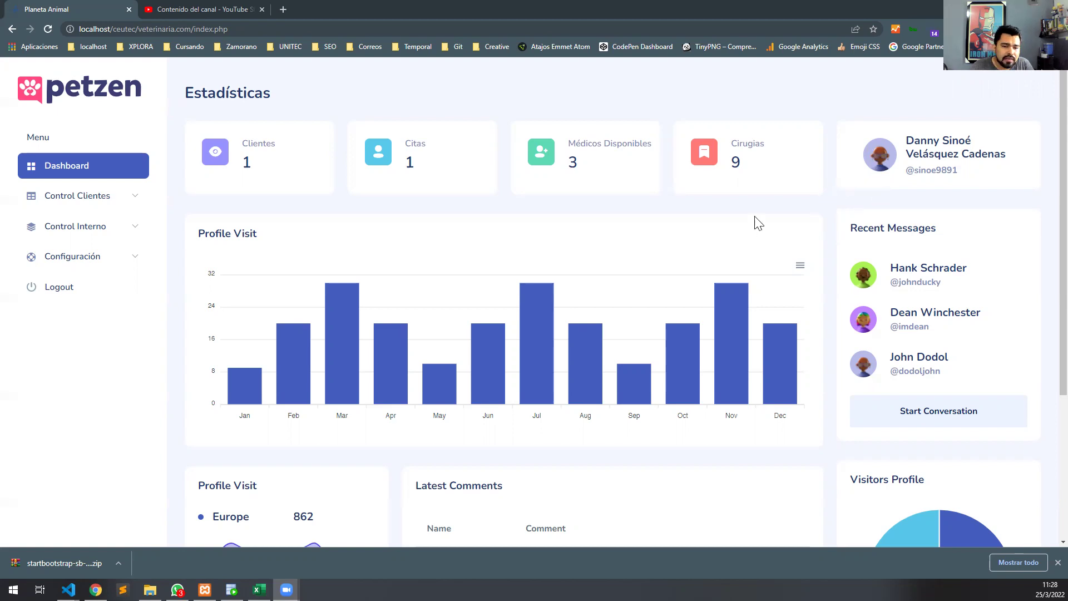
Bring Oracle SQL Developer to the front, showing the DUENO owner records.
click(231, 590)
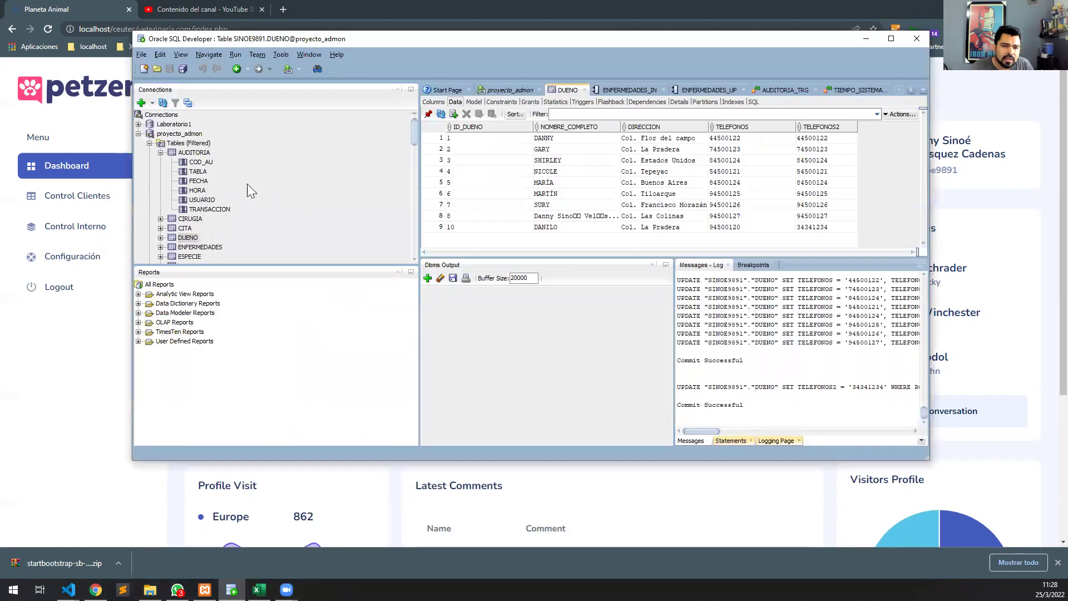
View the AUDITORIA audit table's records, then return to the Petzen dashboard.
click(194, 153)
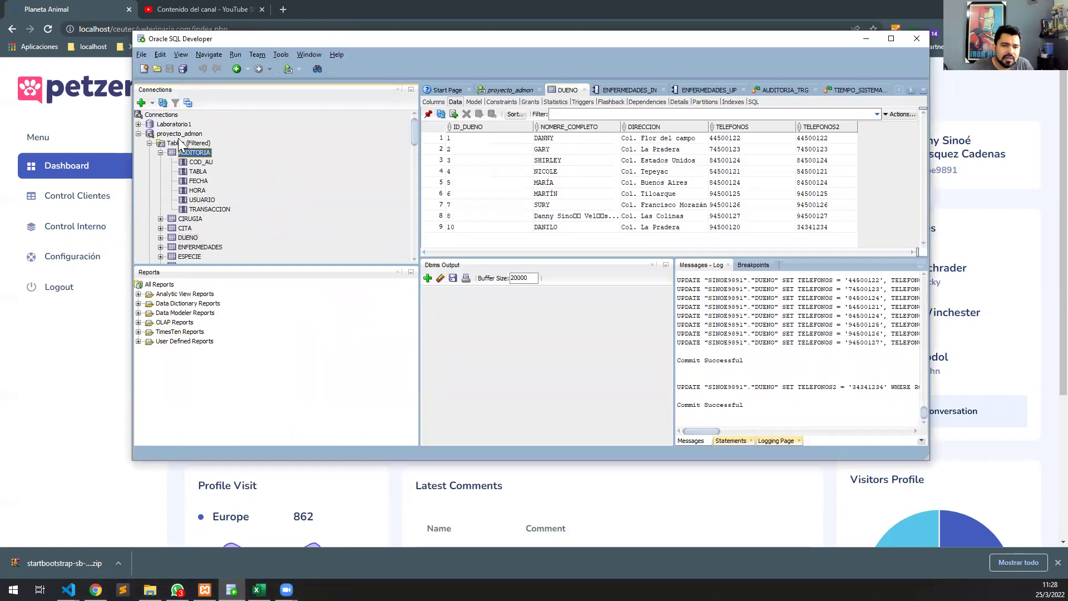
click(161, 153)
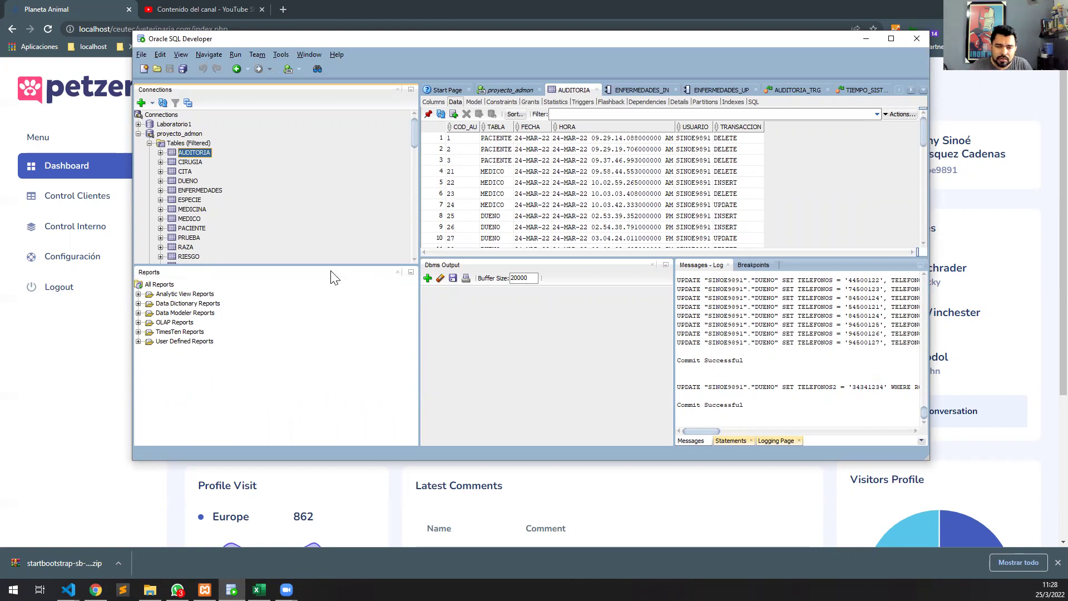
click(86, 349)
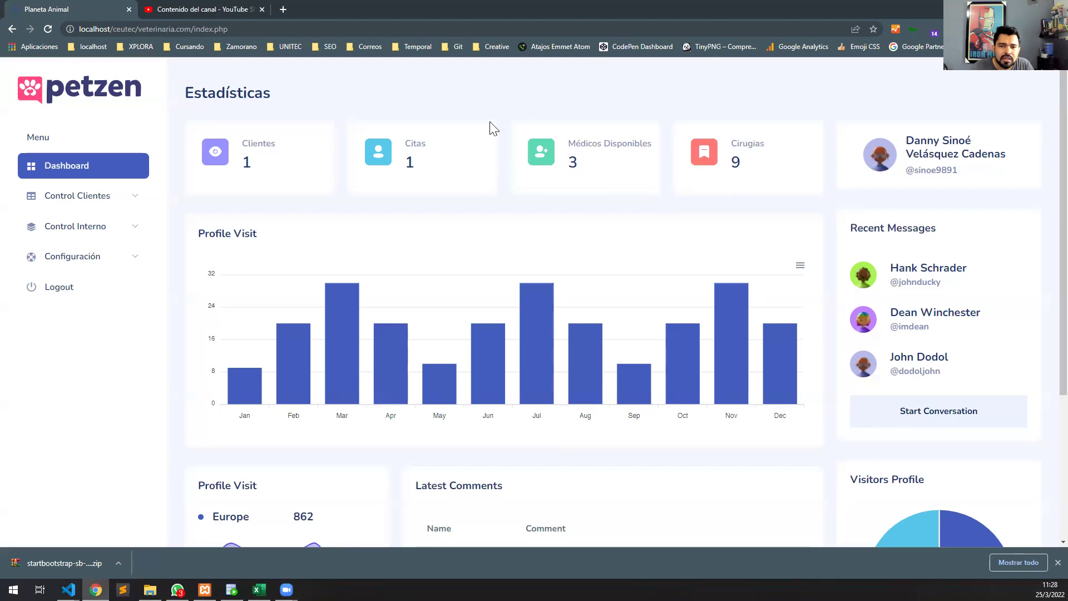
Start a new patient record under Pacientes with code 2 and name Kiara.
click(120, 199)
click(84, 222)
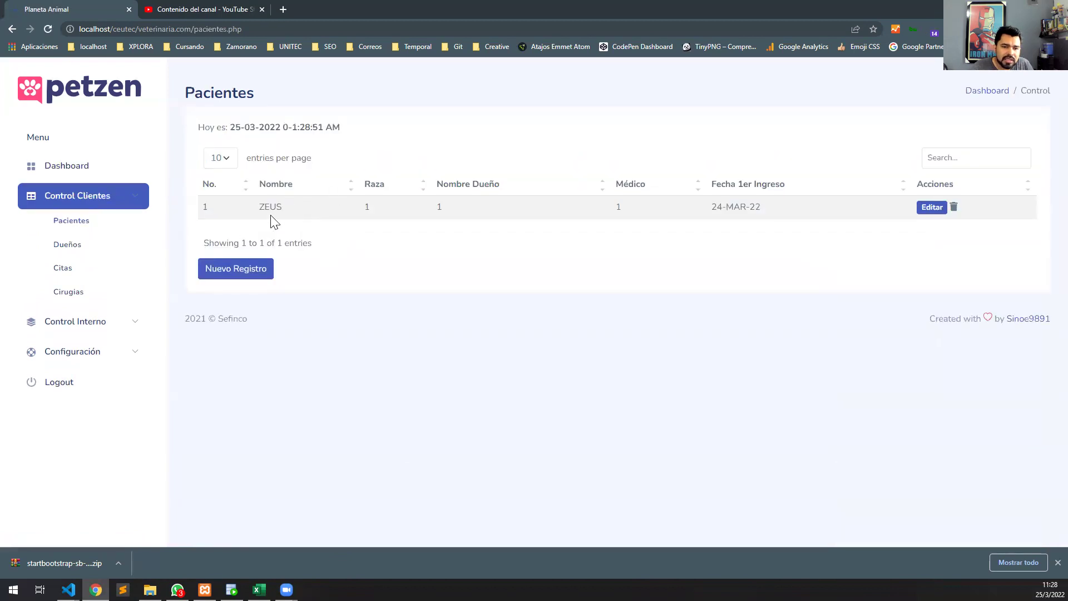
click(254, 277)
click(324, 232)
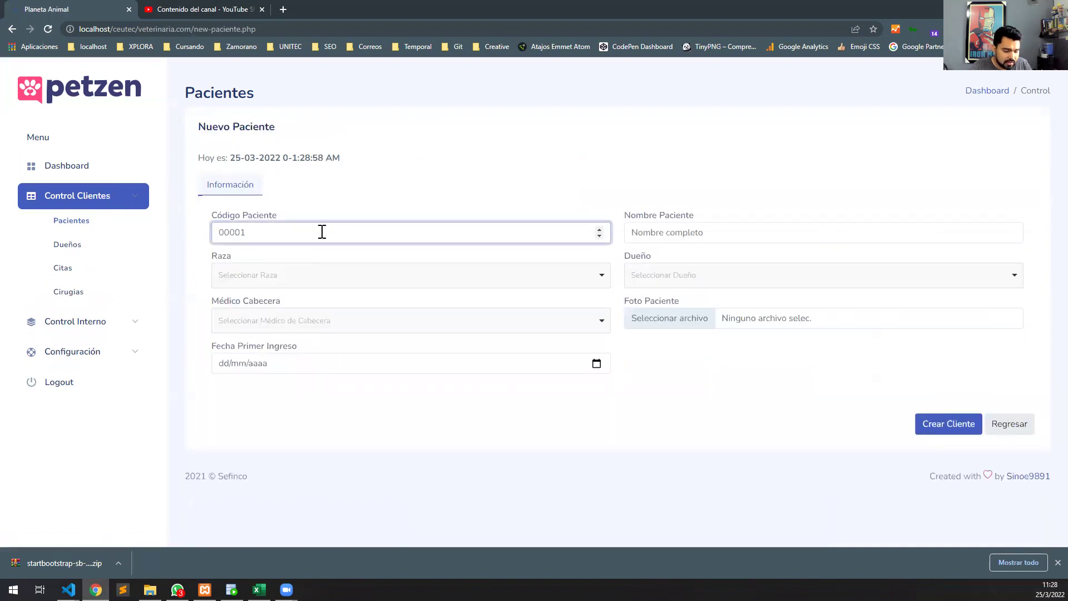
text(2)
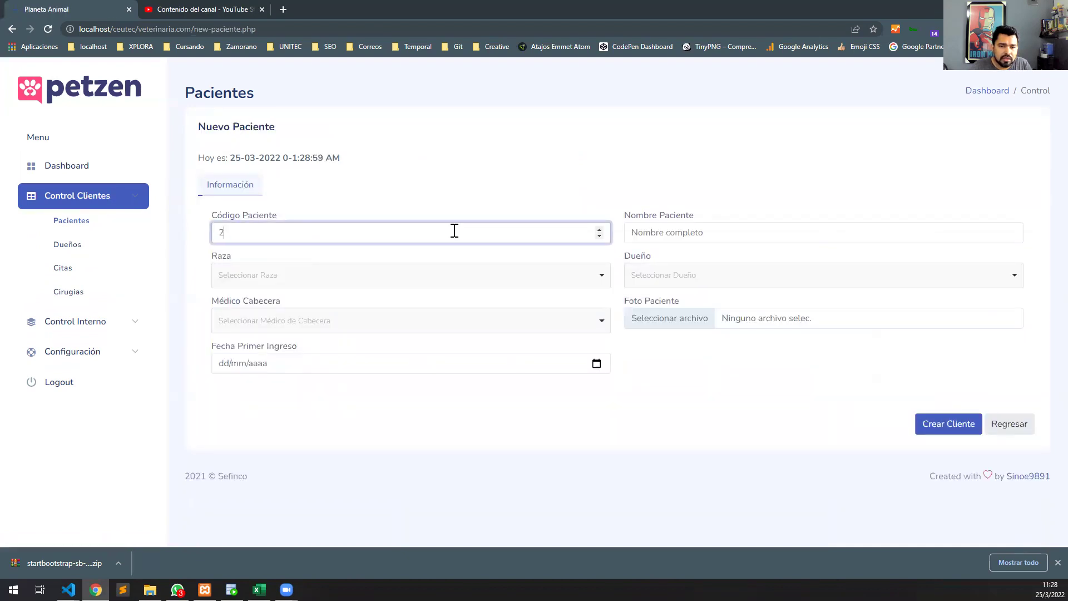
click(668, 239)
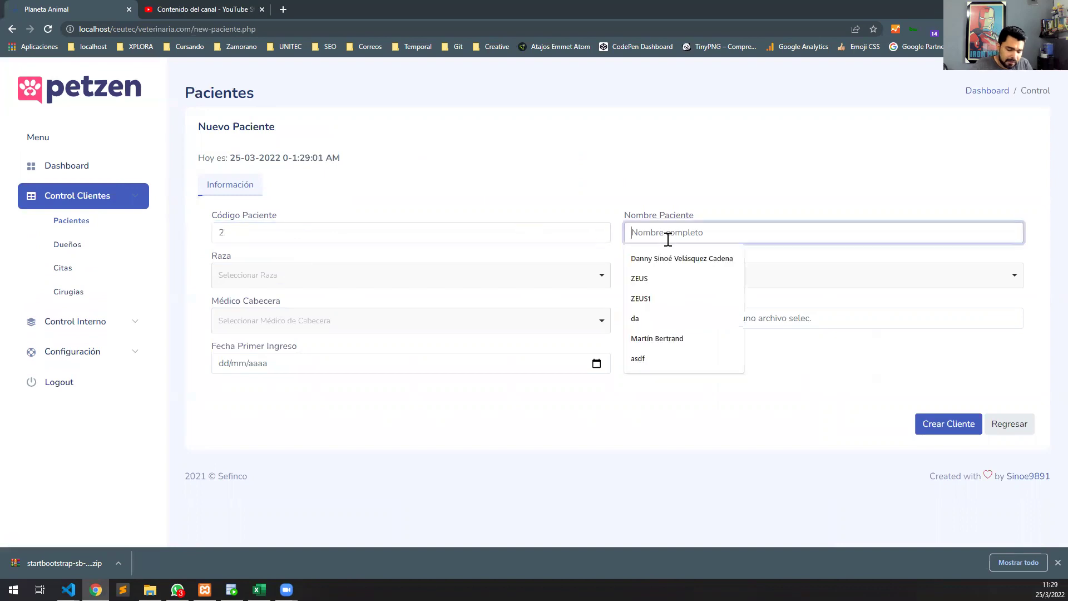
text(Kiara)
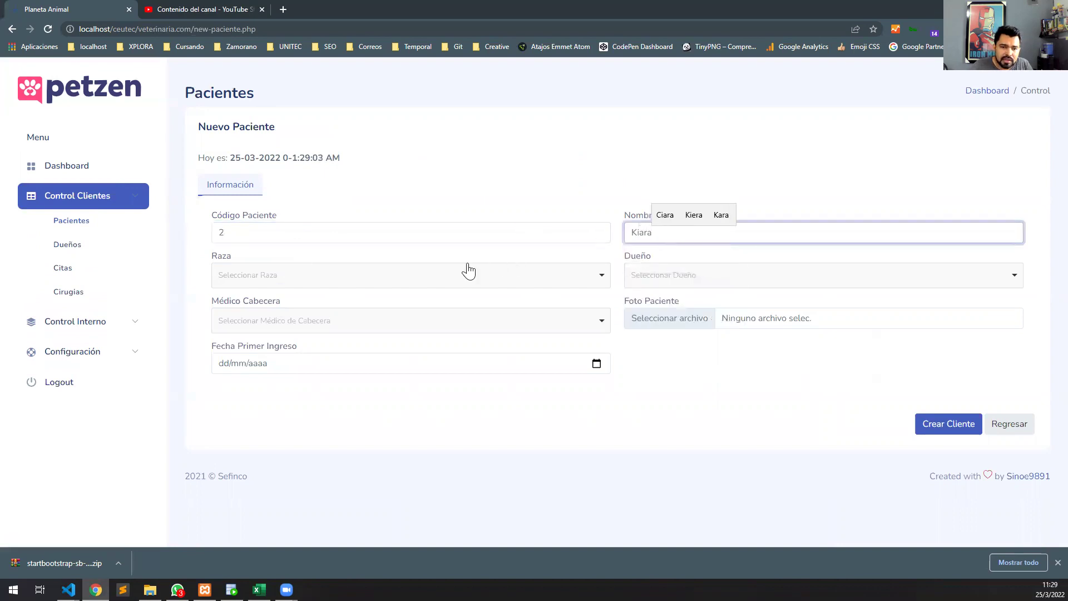
Set Kiara's breed to Rottweiler and choose her owner and attending doctor.
click(417, 275)
scroll(362, 362, down, 1)
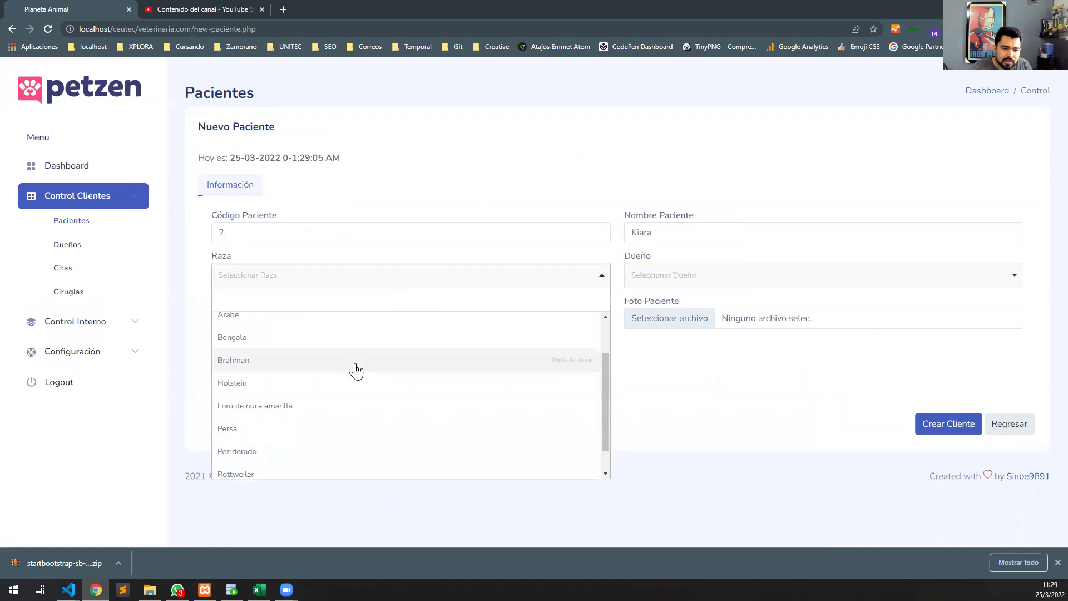
scroll(356, 370, down, 1)
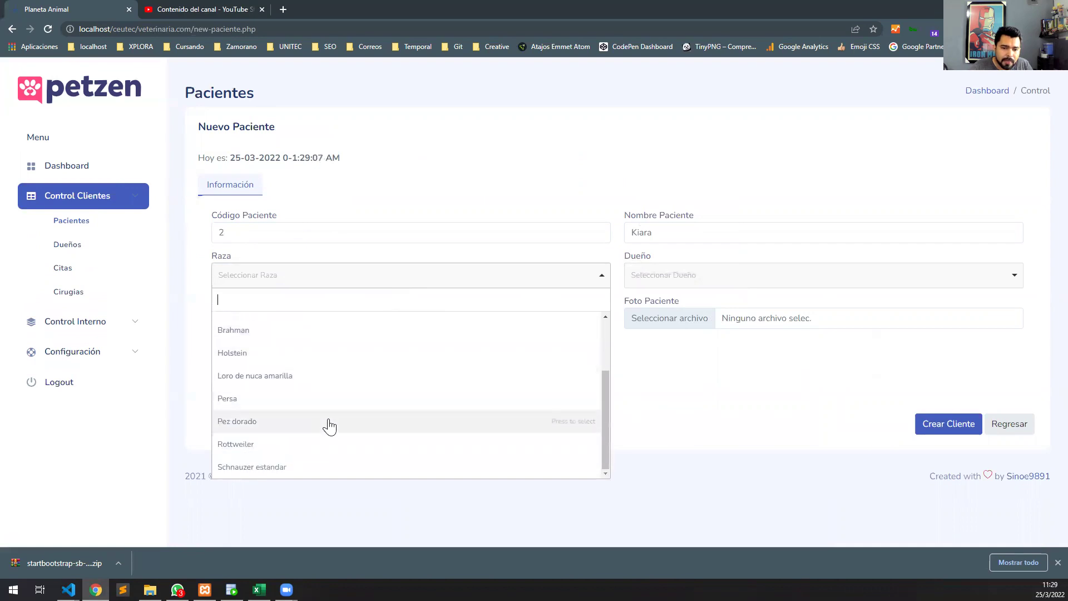
click(325, 444)
click(662, 276)
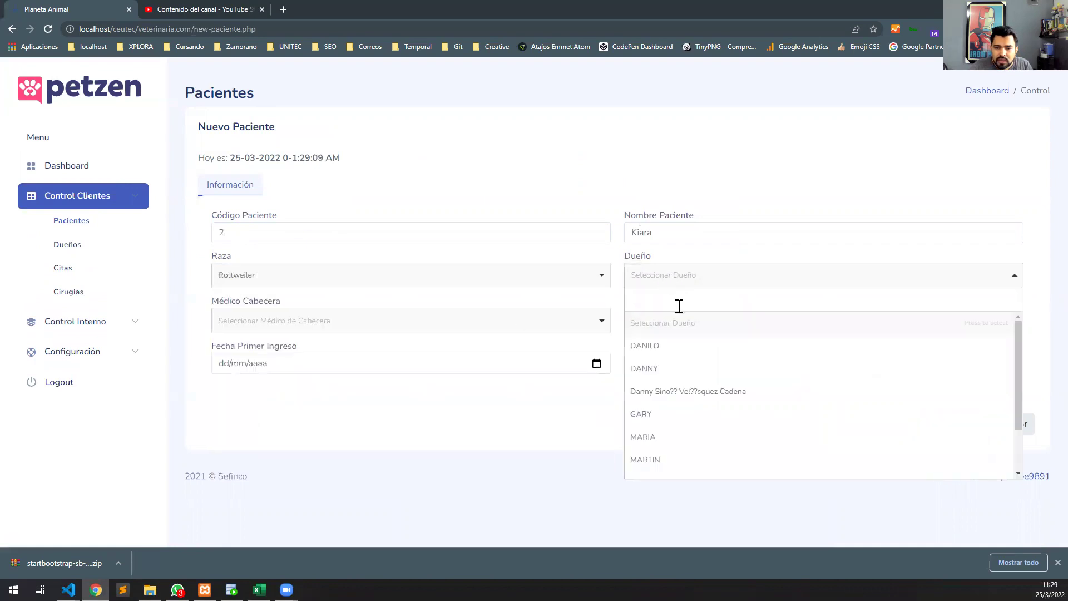
click(664, 370)
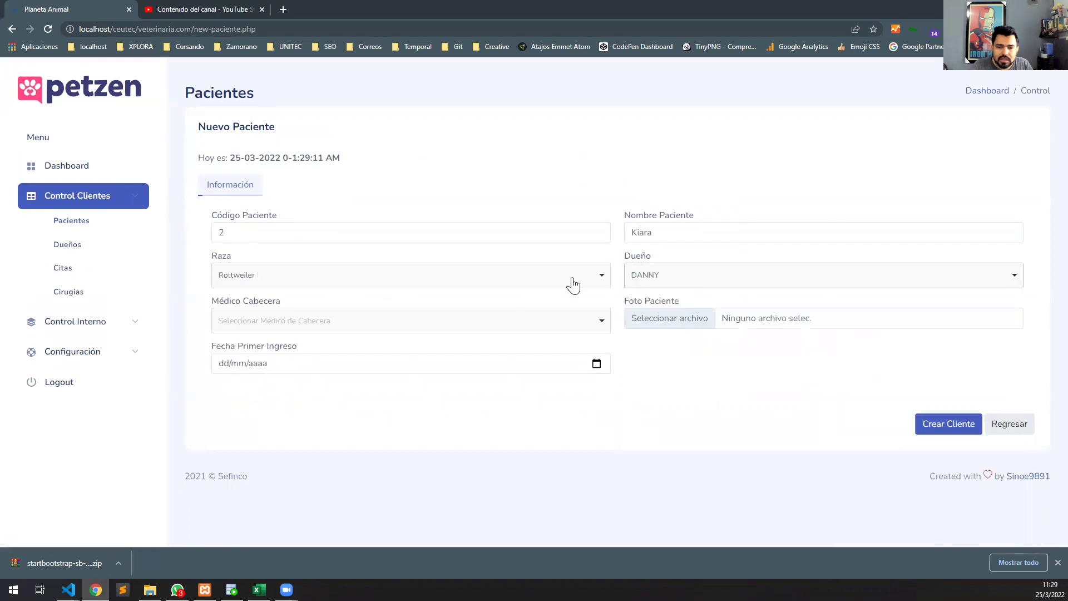
click(429, 327)
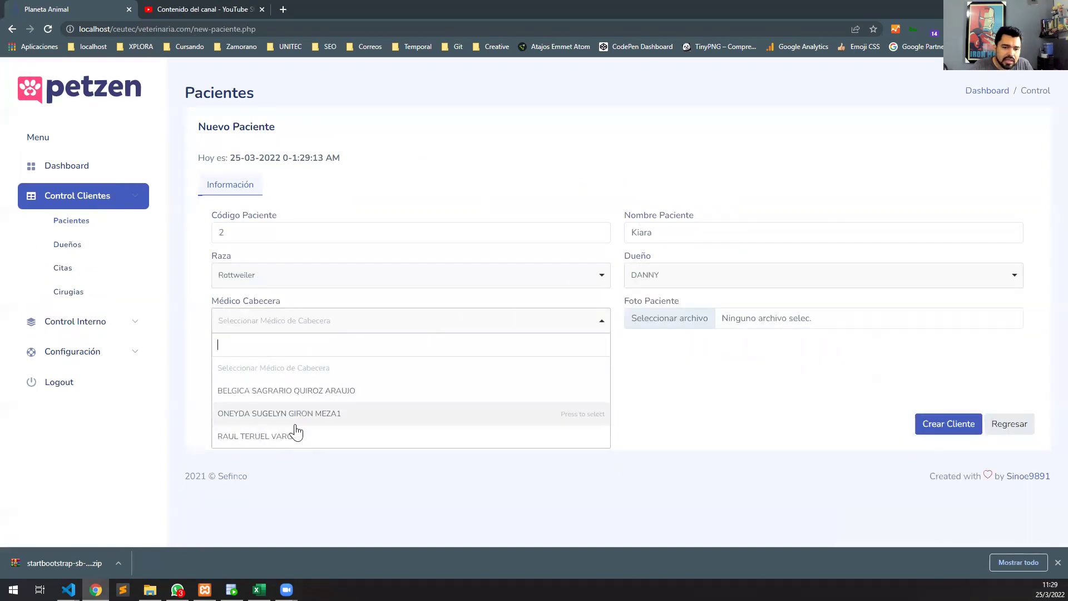
click(334, 415)
Attach photo service-01-300x300.jpg, set first admission to 25/03/2022, and save the patient.
click(705, 323)
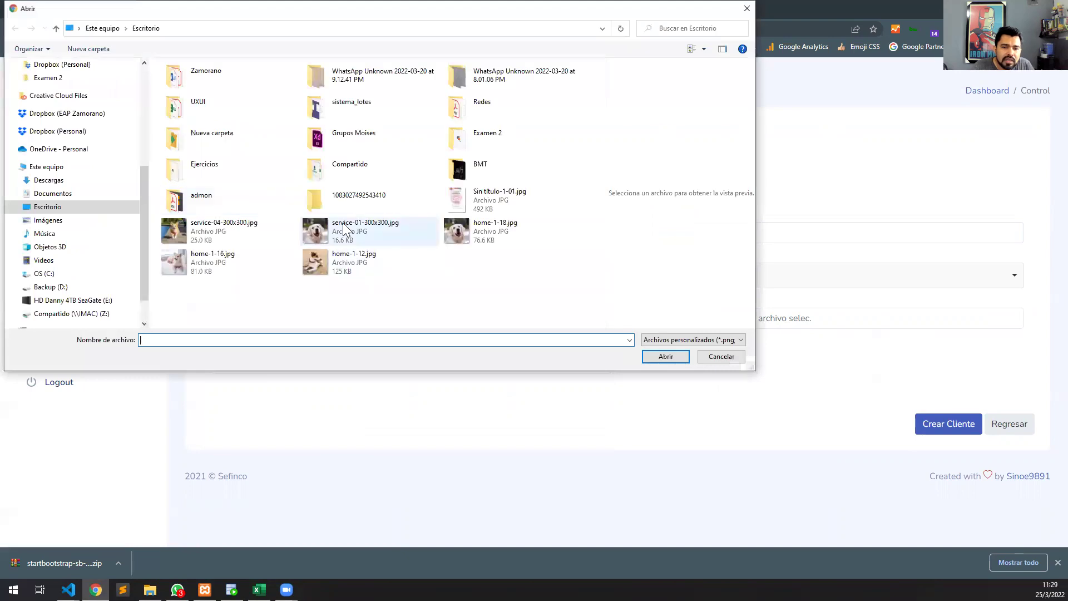
click(345, 228)
click(665, 356)
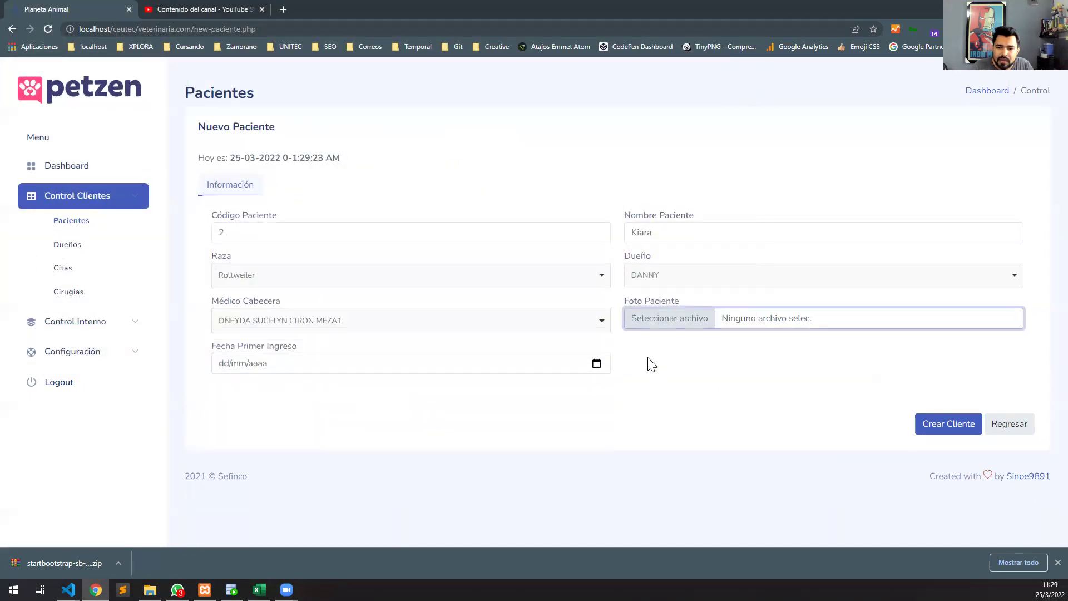
click(595, 364)
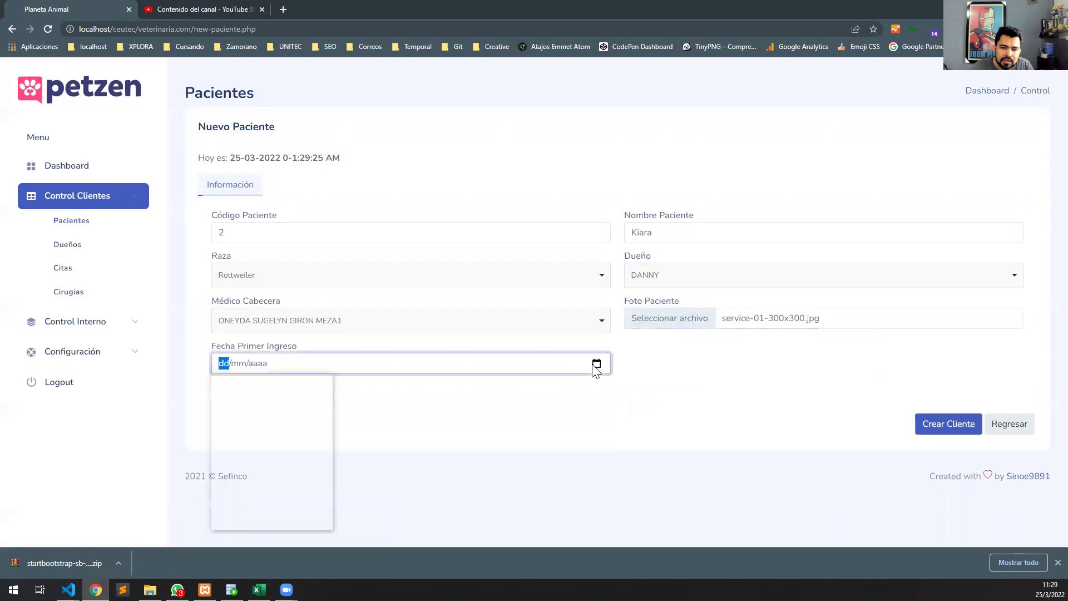
click(303, 470)
click(939, 428)
click(533, 372)
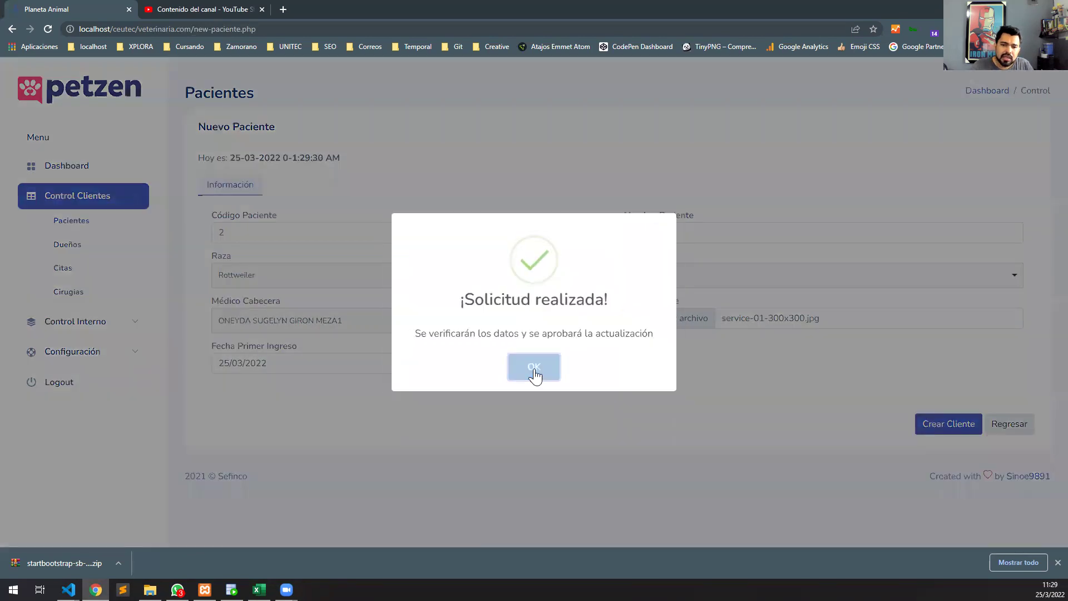
drag(253, 238, 356, 248)
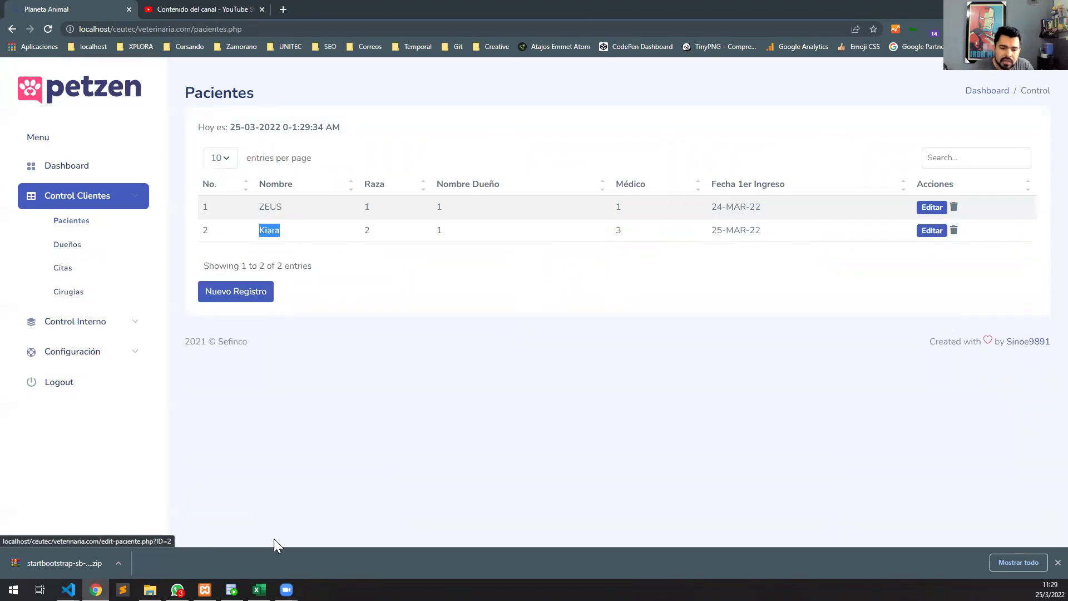
Check Kiara's new row in SQL Developer's PACIENTE table.
click(231, 589)
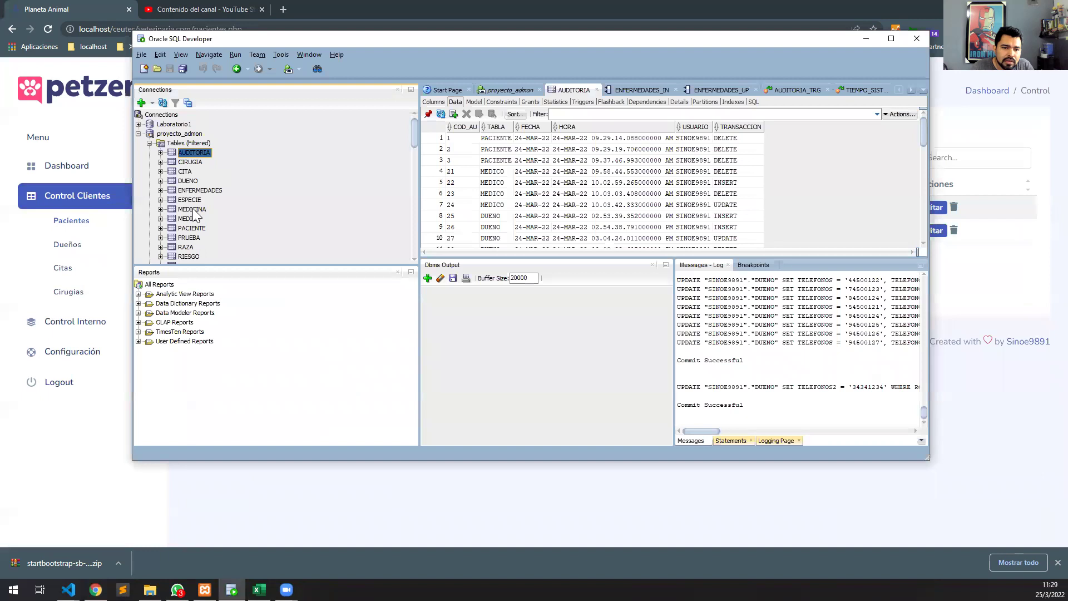
scroll(193, 208, down, 1)
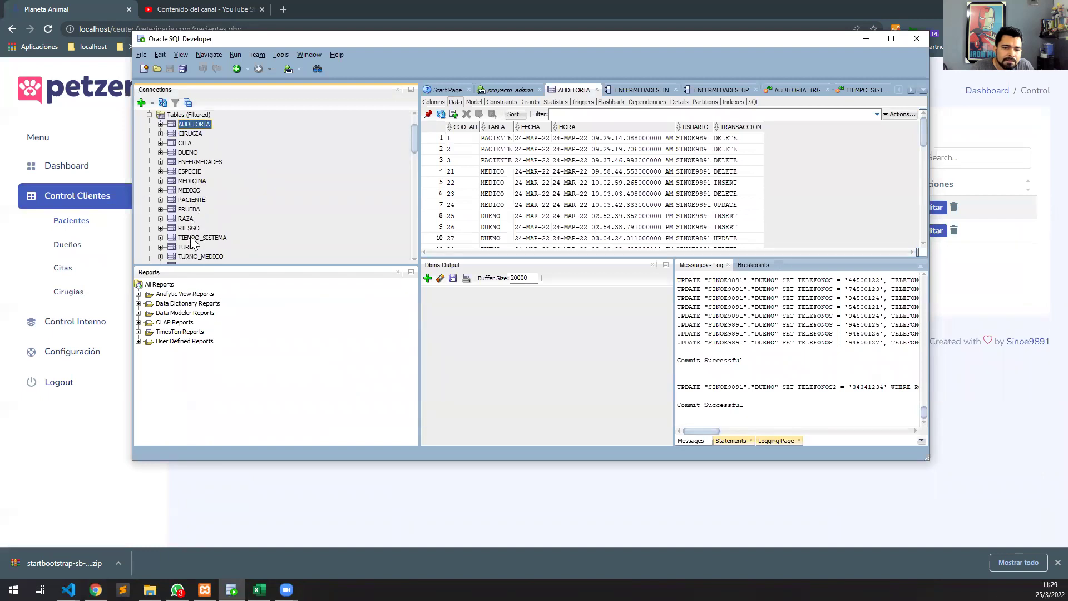
scroll(192, 194, down, 2)
scroll(198, 196, up, 2)
click(193, 201)
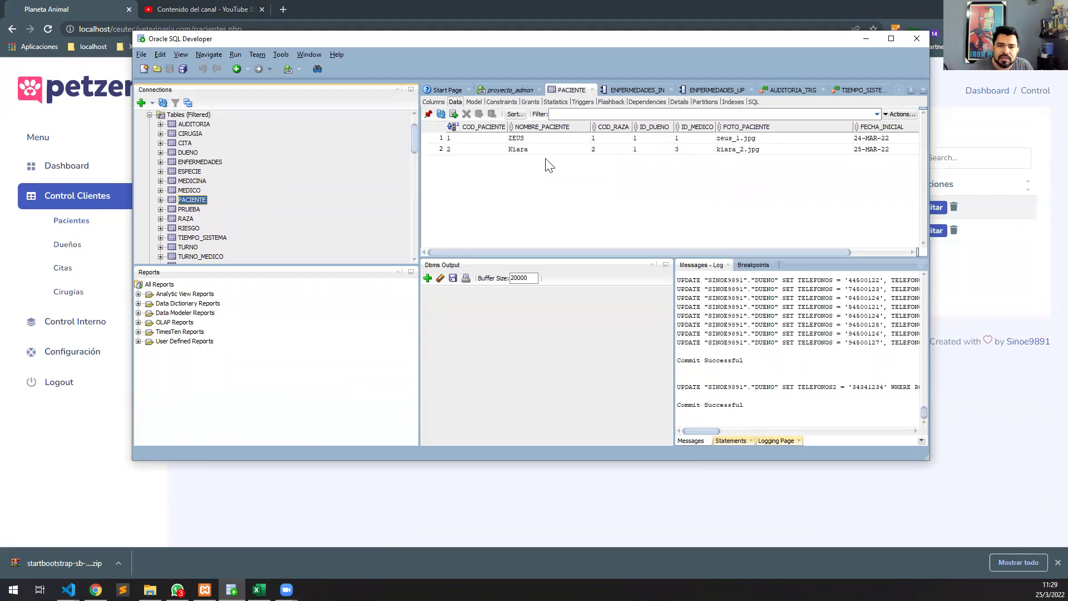
Back in Petzen, start another new patient record.
click(310, 519)
click(246, 297)
click(383, 239)
Enter code 3, name Cristiano, breed American pit bull terrier, plus owner and doctor.
text(3)
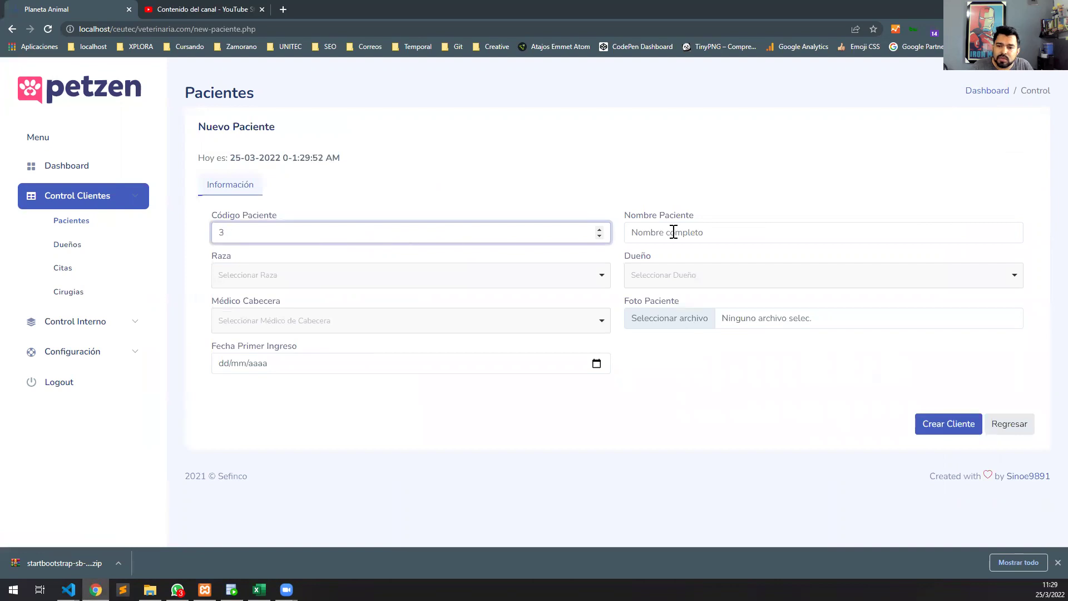
click(673, 232)
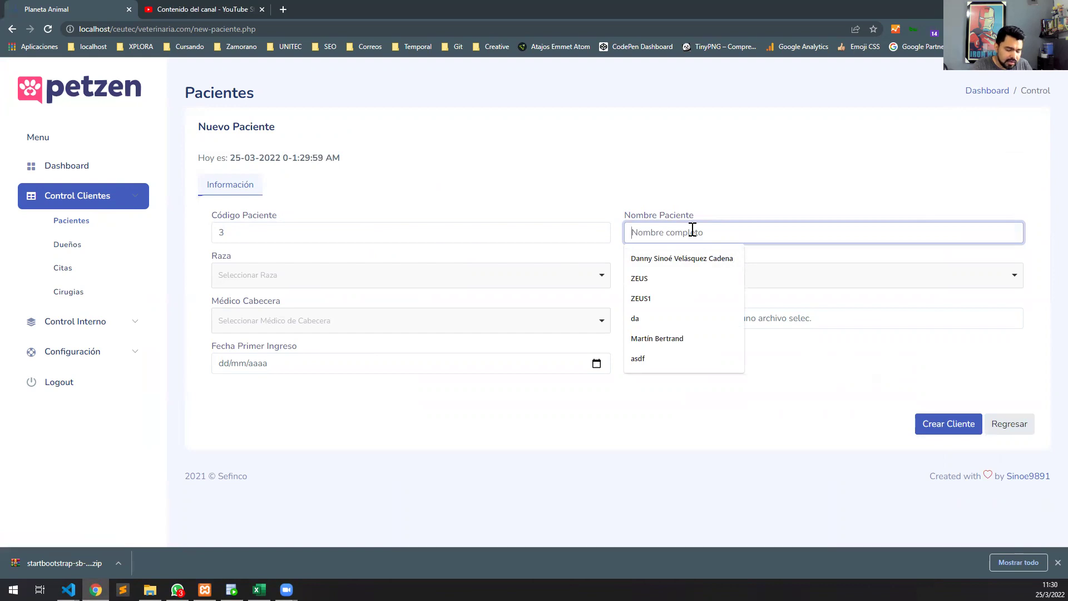
text(Cristiano)
click(492, 279)
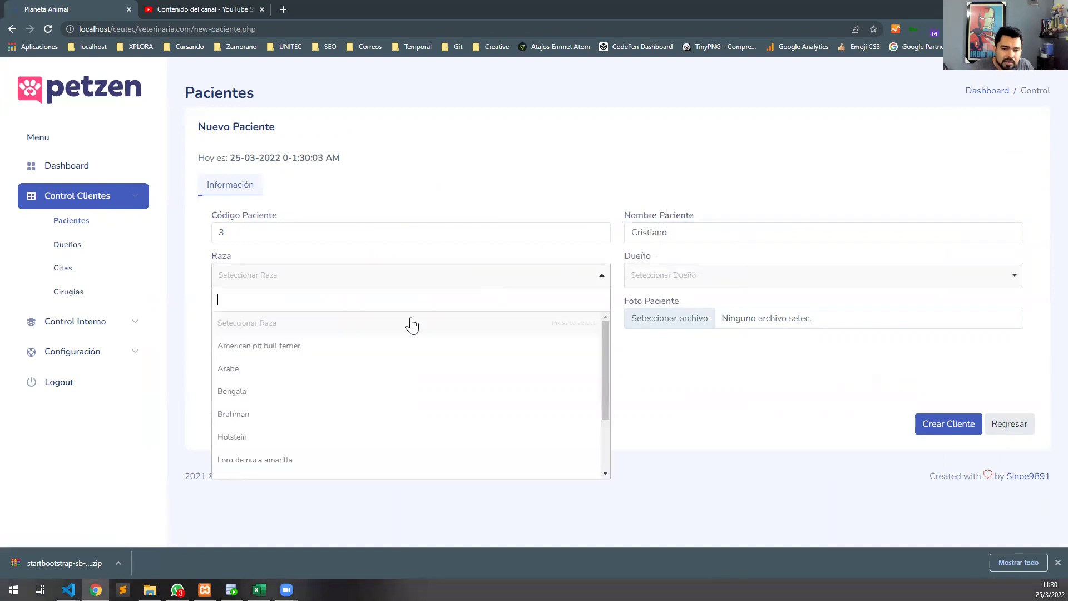
click(357, 346)
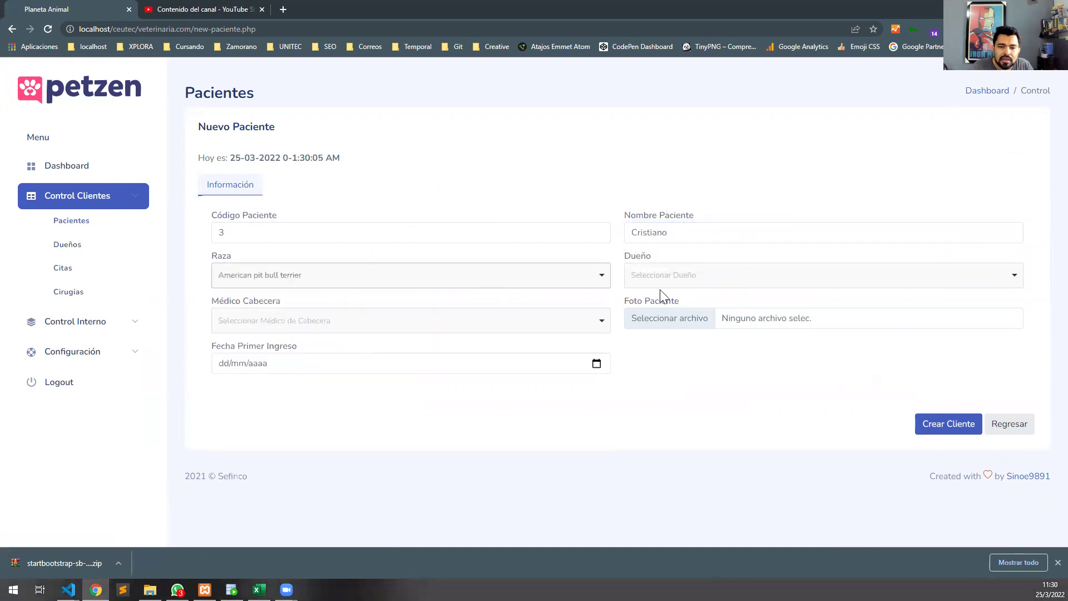
click(696, 278)
click(679, 437)
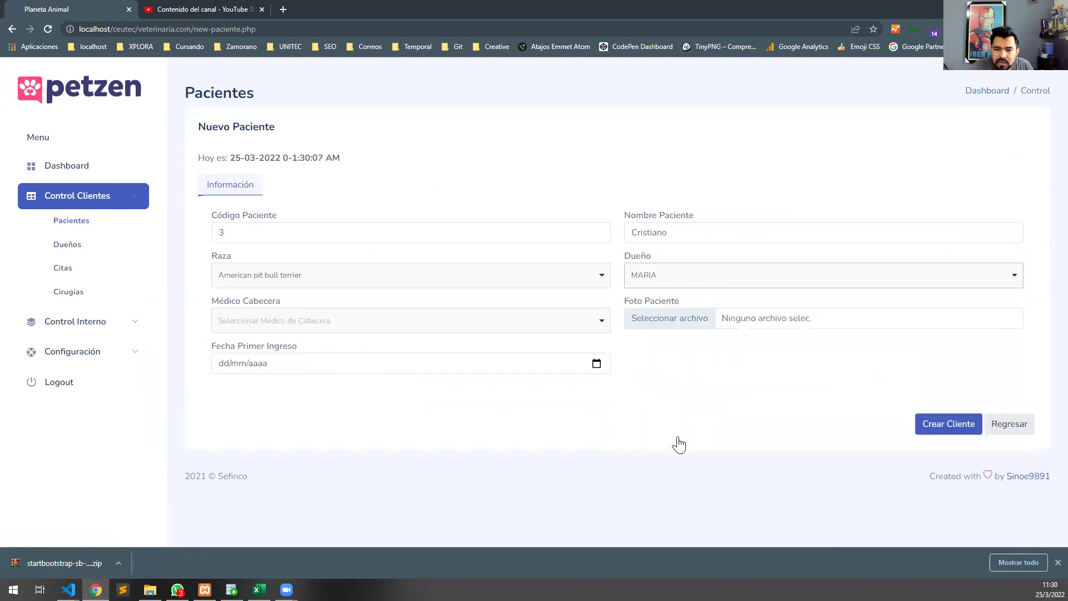
click(478, 325)
click(286, 438)
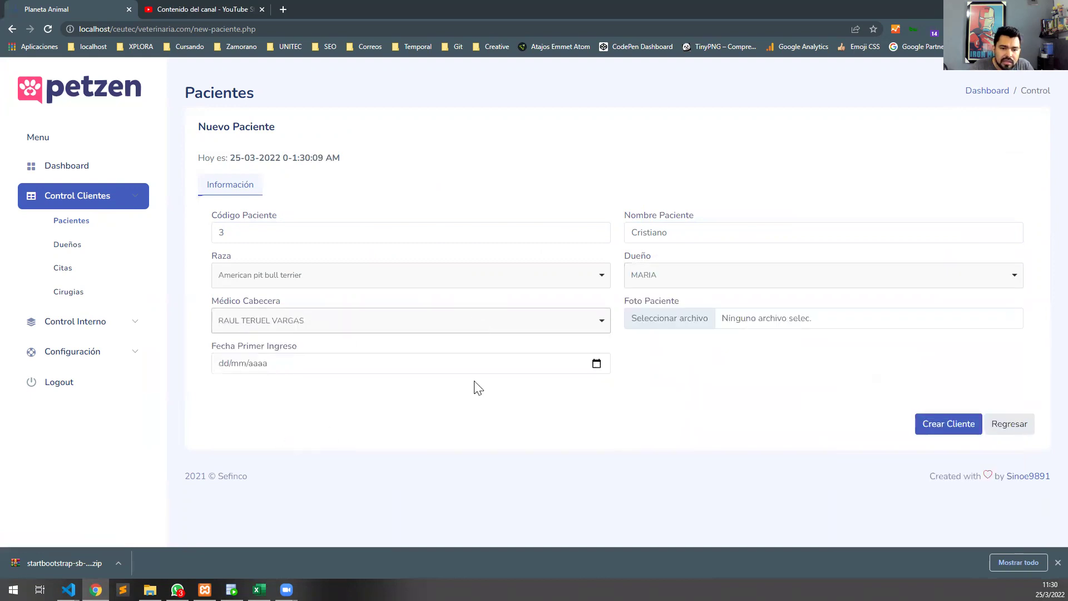
Attach photo service-04-300x300.jpg, set admission 26/03/2022, save, and verify in the PACIENTE table.
click(724, 318)
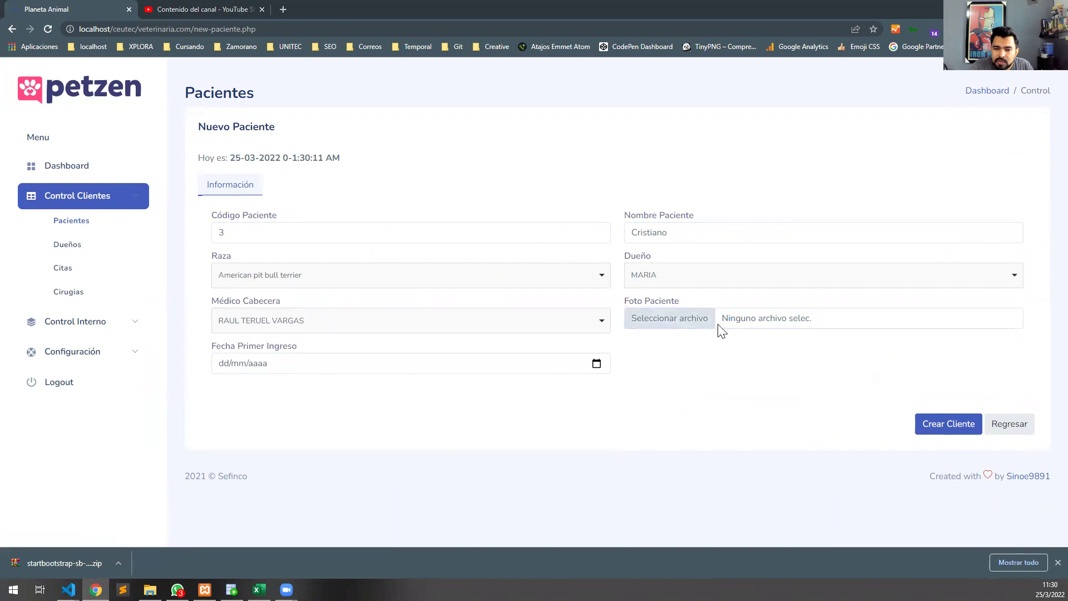
click(240, 240)
click(666, 356)
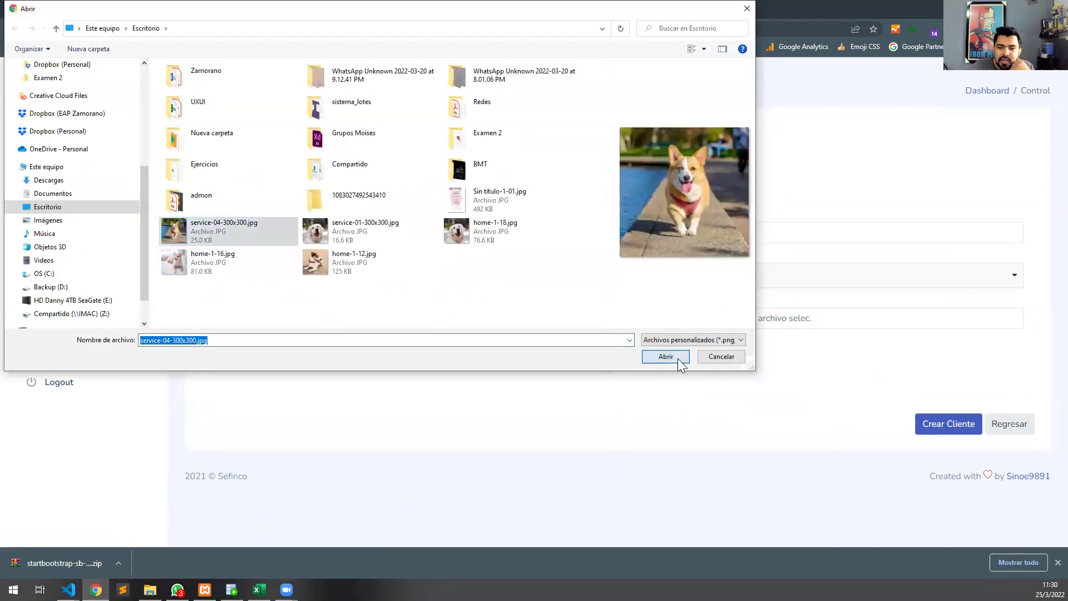
click(597, 363)
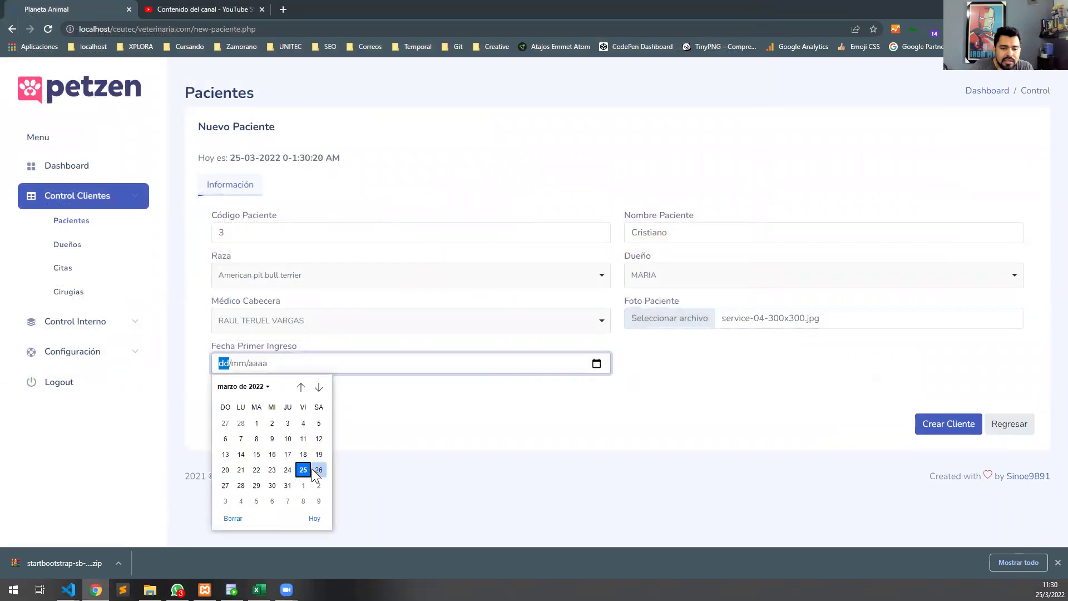
click(317, 472)
click(960, 429)
click(525, 368)
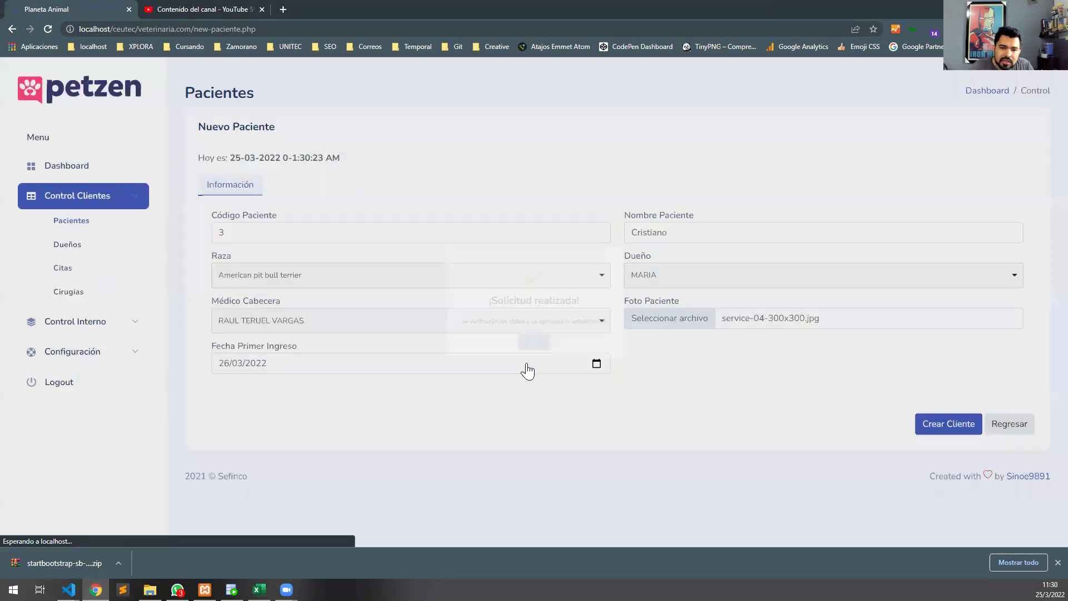
key(alt+Tab)
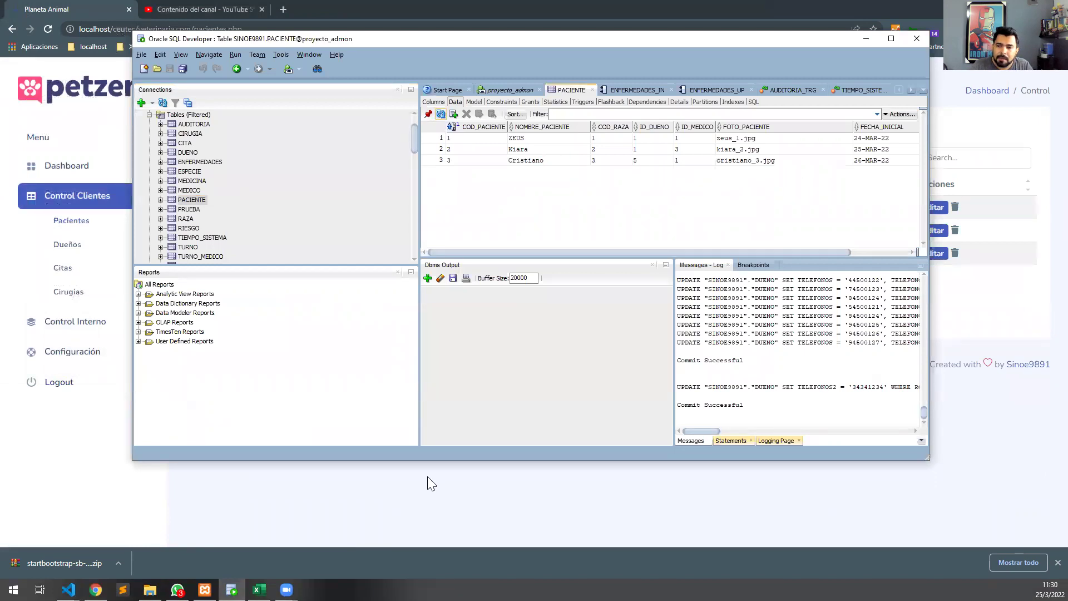
click(437, 486)
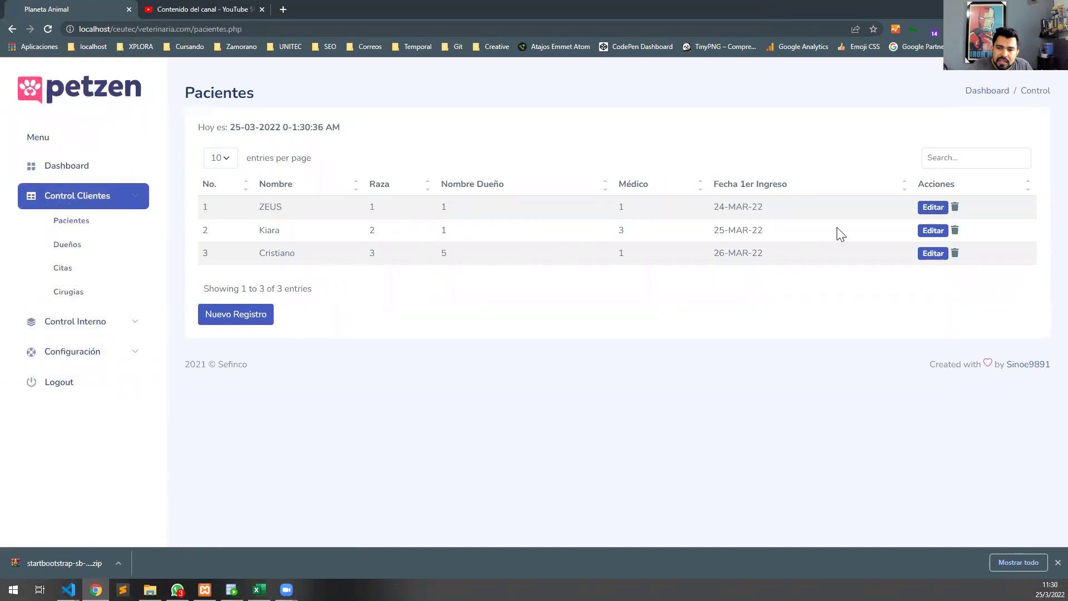
Edit patient 2 and rename Kiara to Kiara Staff.
click(932, 229)
scroll(356, 311, down, 3)
scroll(373, 315, up, 2)
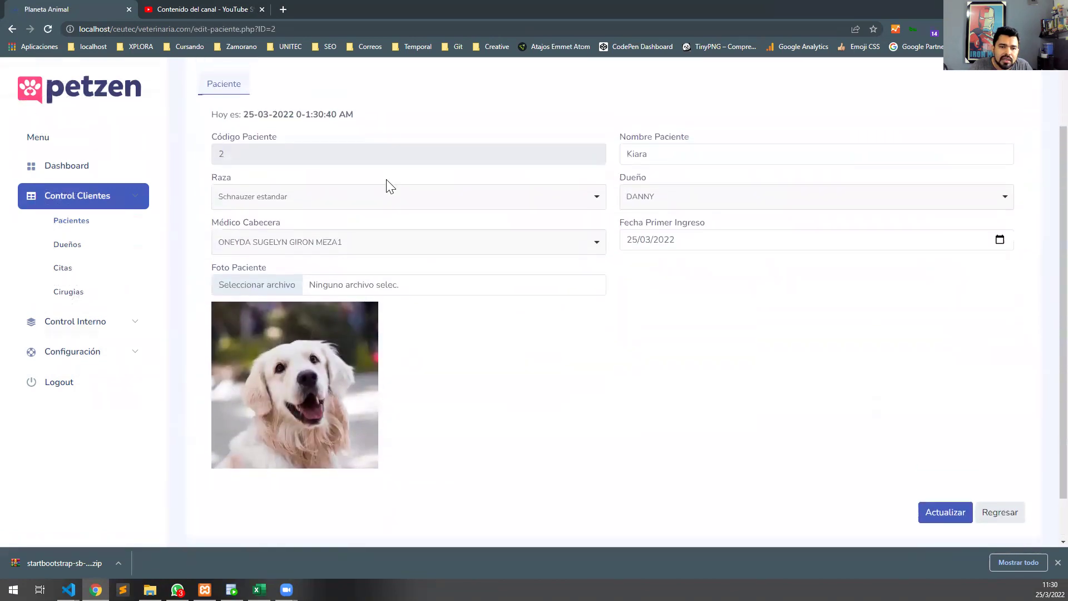
click(330, 167)
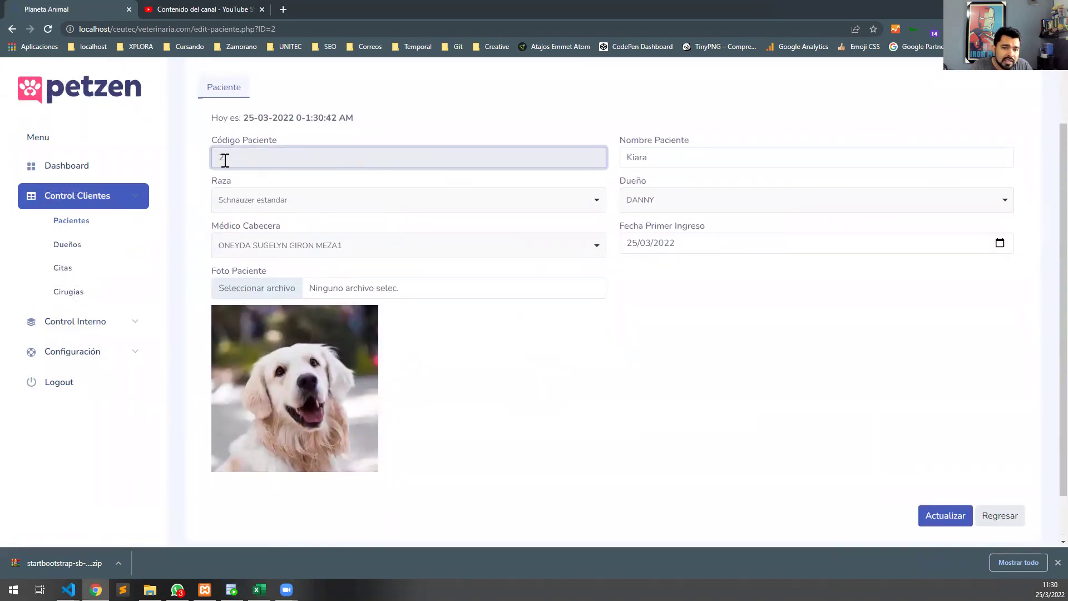
click(764, 157)
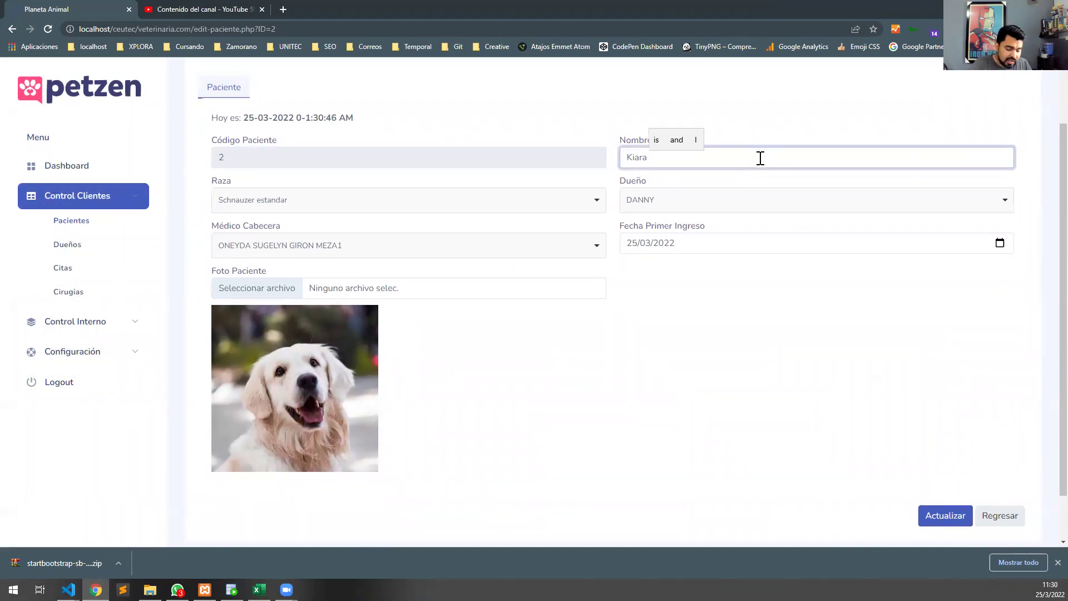
text(Staff)
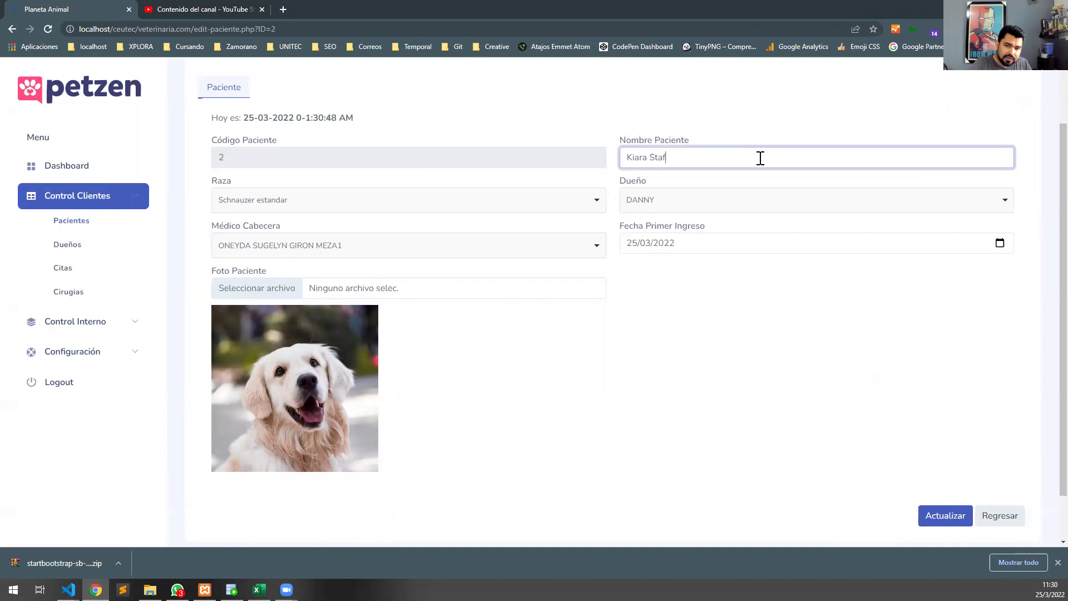
Change her breed to Arabe, pick a new owner and vet, and set admission 27/03/2022.
click(513, 206)
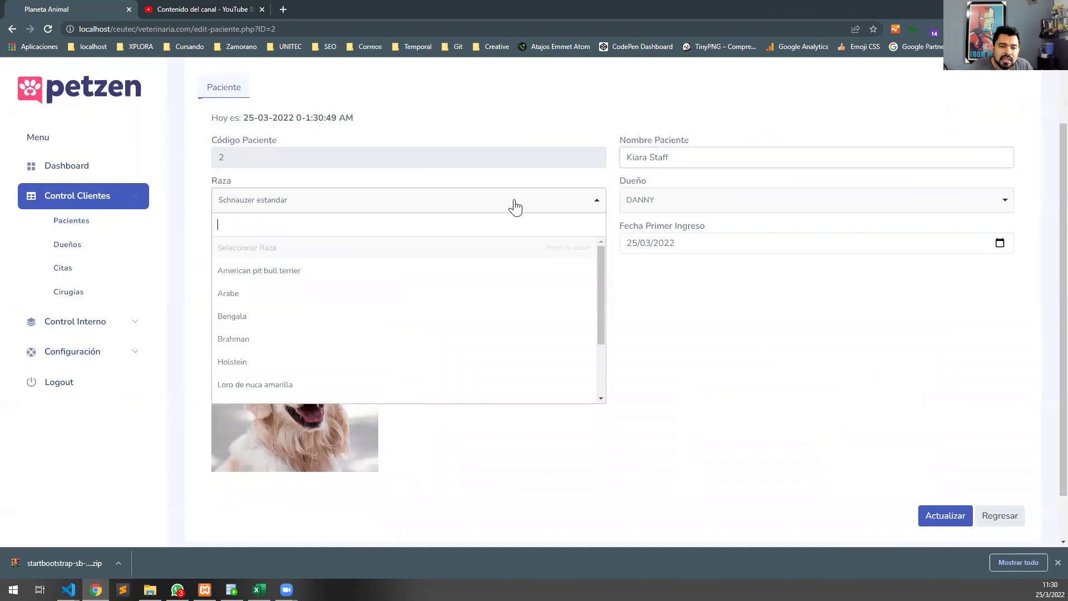
click(367, 297)
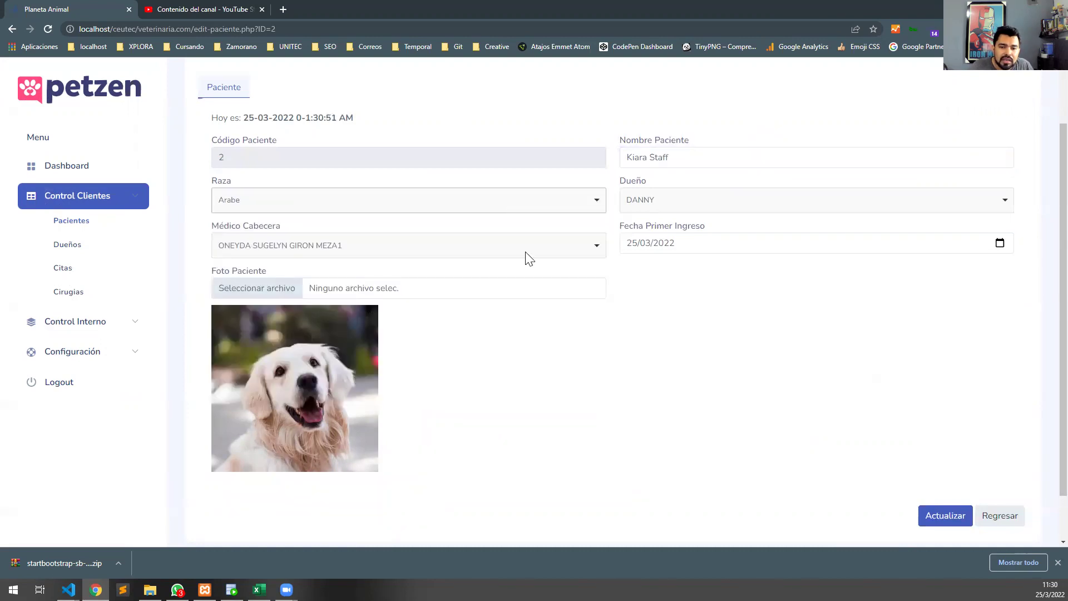
click(689, 200)
click(683, 271)
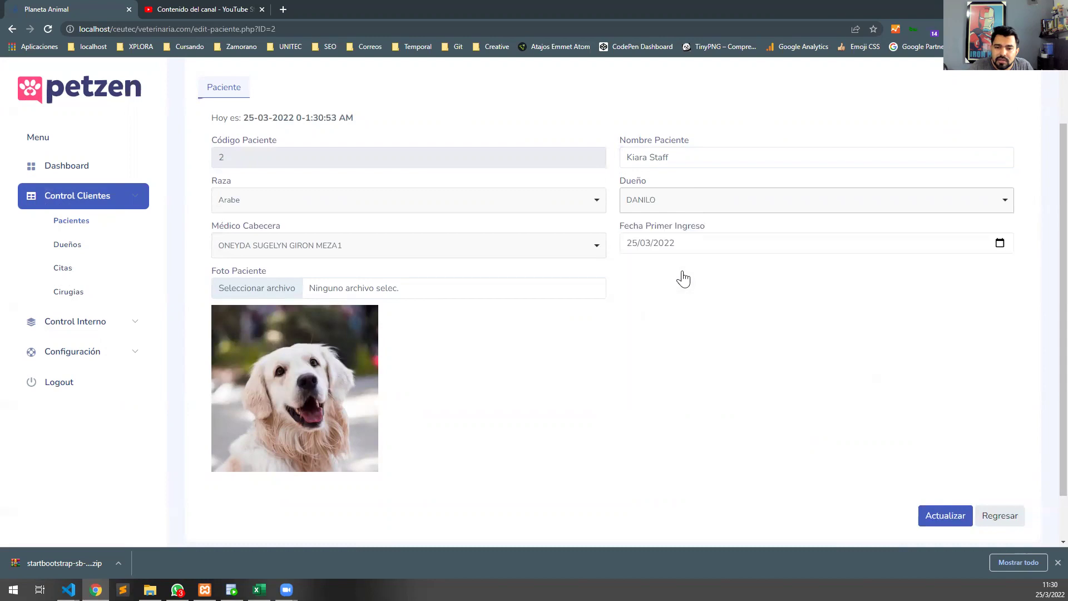
click(382, 248)
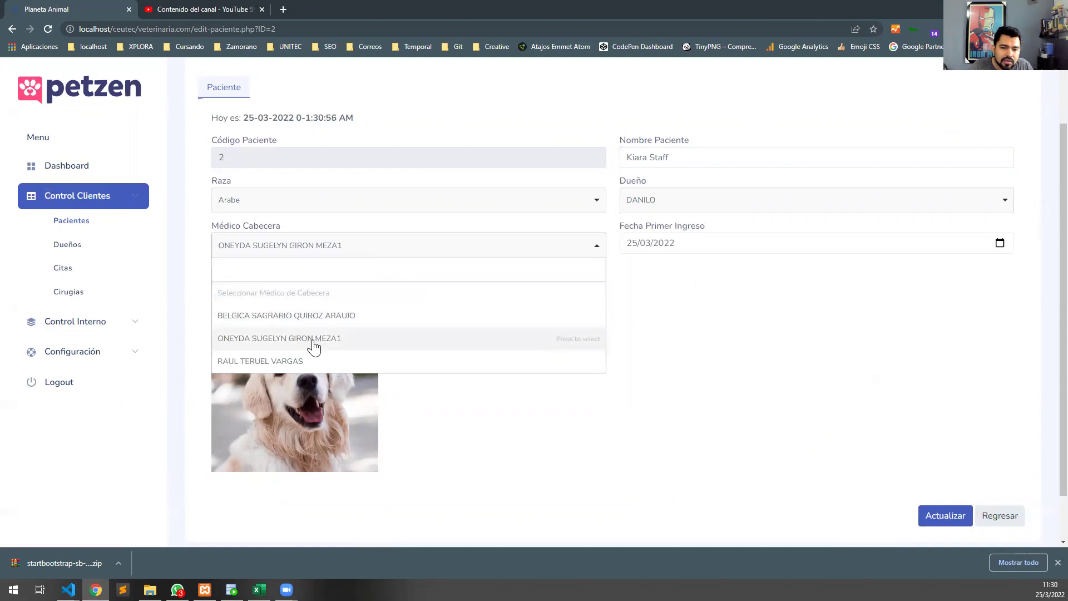
click(323, 315)
click(727, 246)
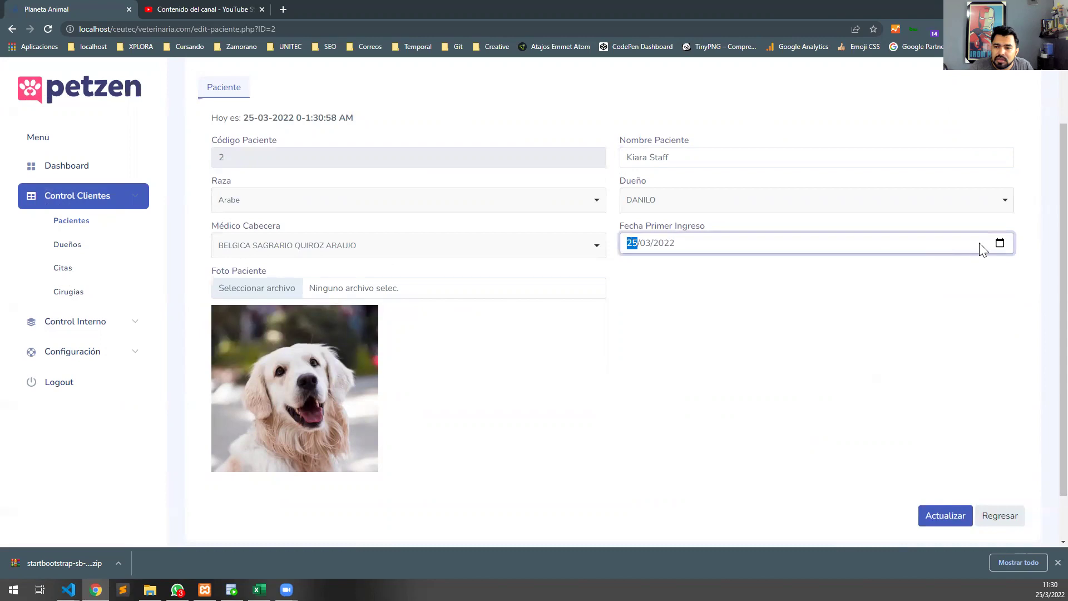
click(1000, 244)
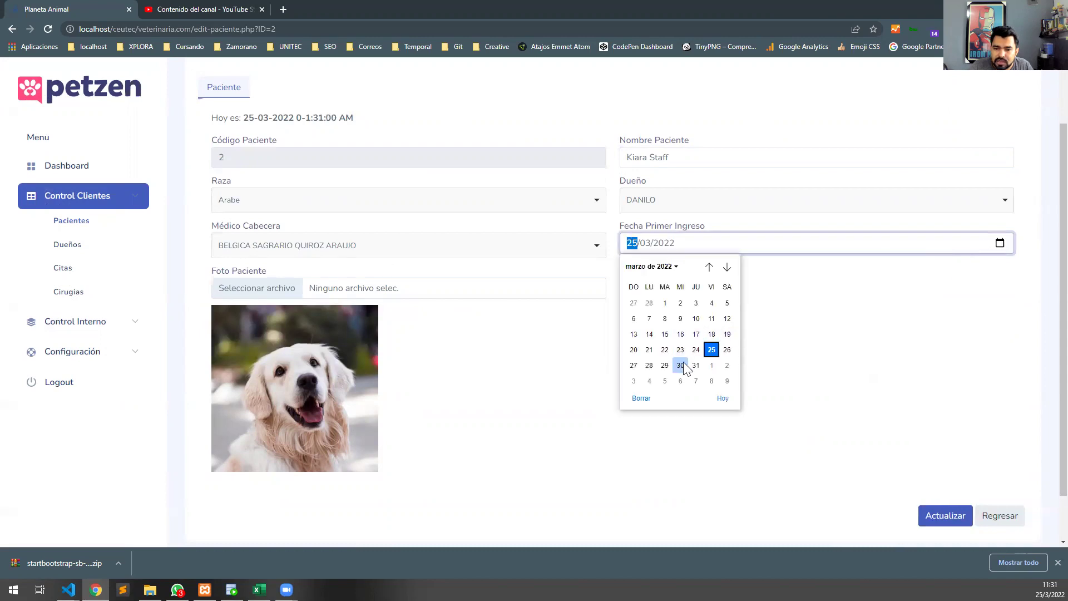
click(633, 365)
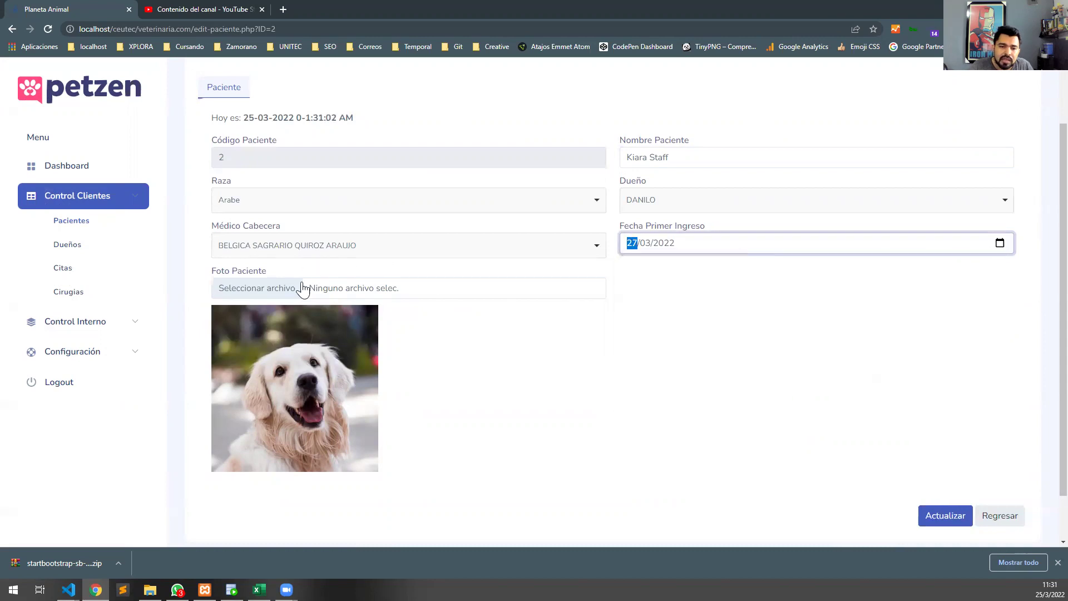
Attach photo service-04-300x300.jpg and save the updated record.
click(383, 295)
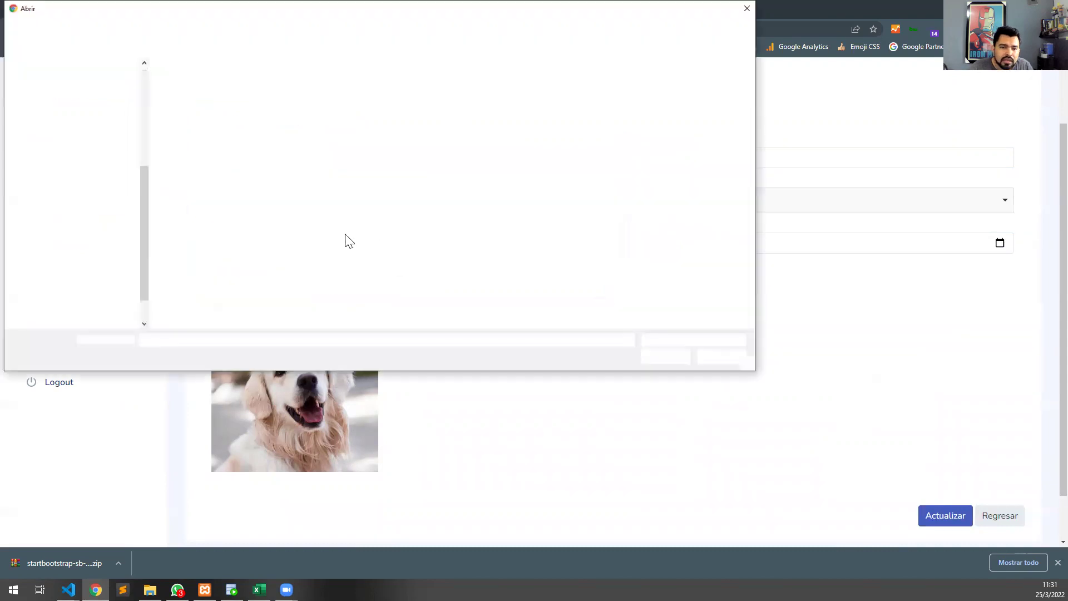
click(217, 238)
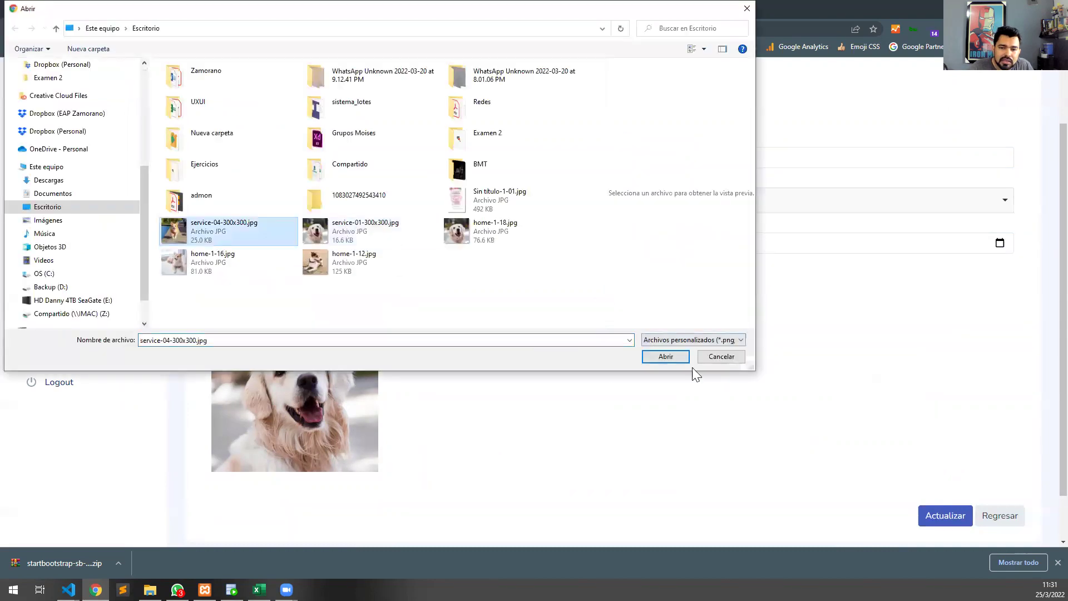
click(671, 353)
click(941, 516)
click(556, 368)
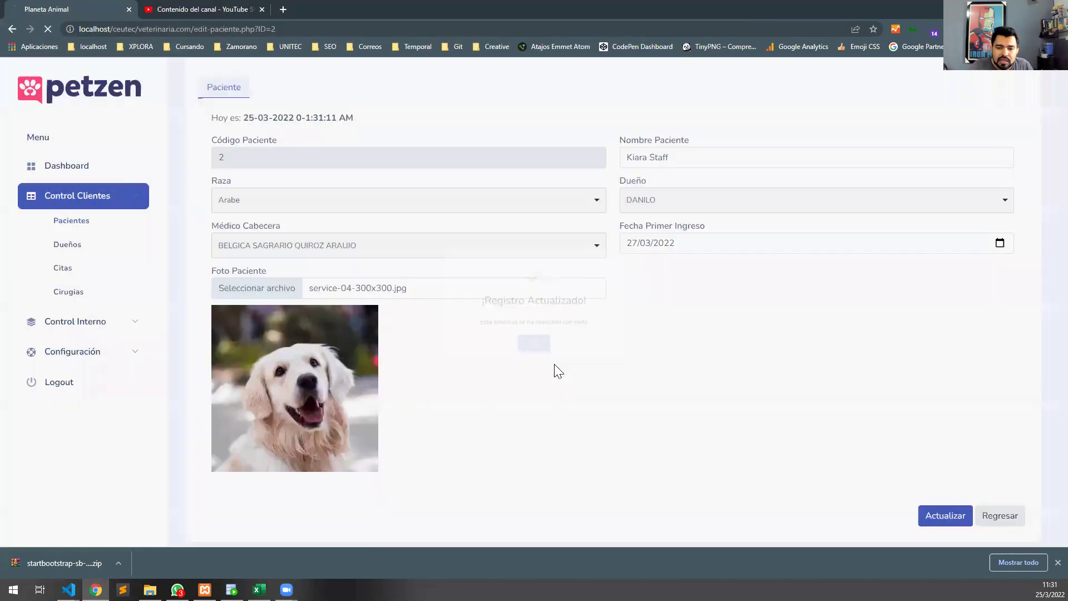
triple_click(276, 232)
click(491, 236)
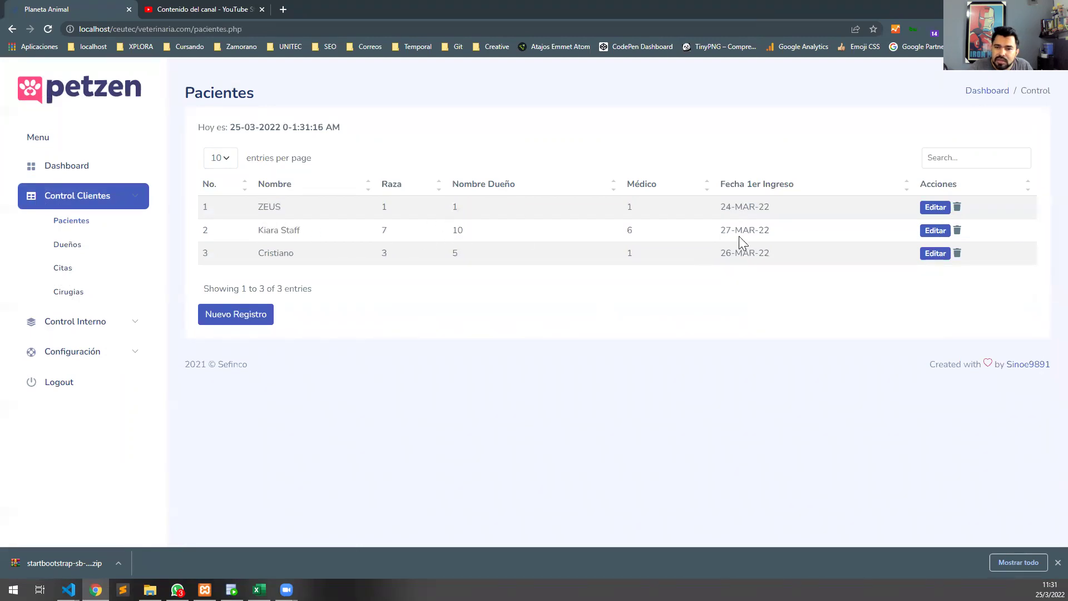
Open Kiara Staff's record and go back to the list without changes.
click(939, 231)
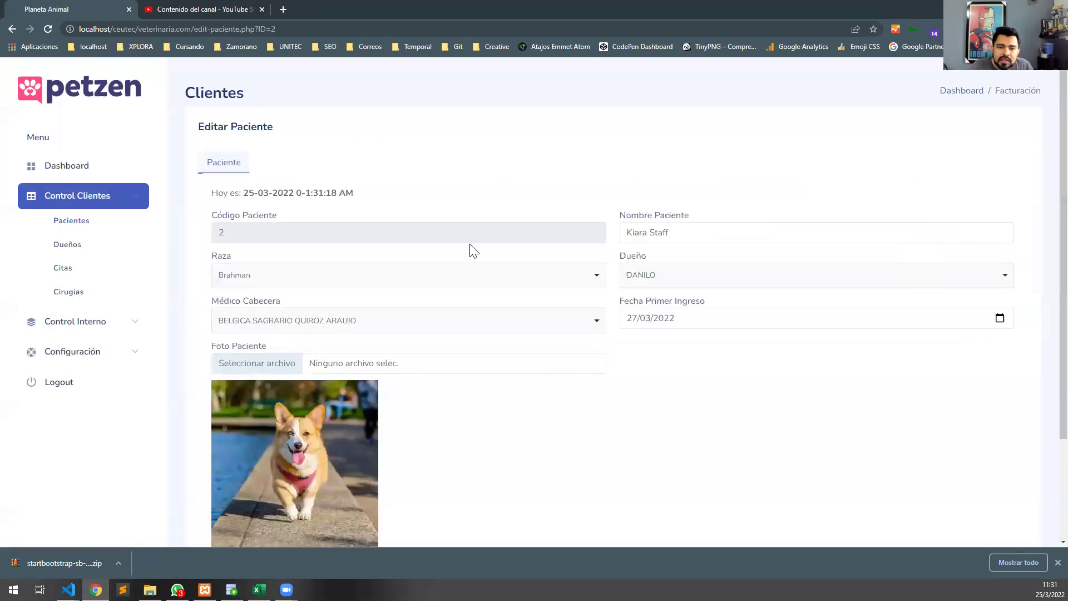
scroll(534, 314, down, 2)
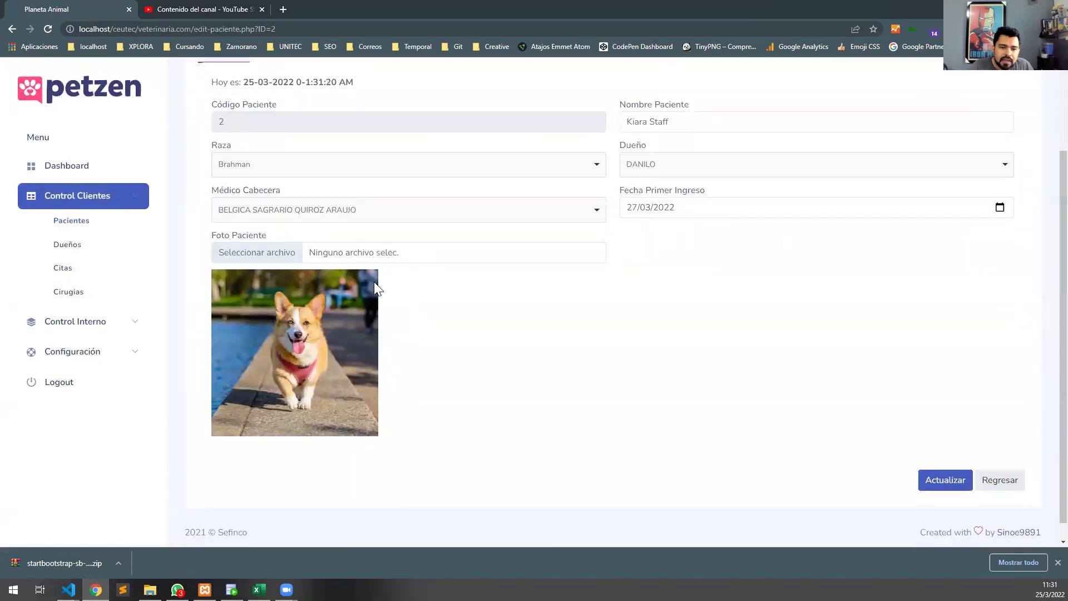
scroll(475, 243, up, 2)
scroll(974, 504, down, 2)
click(1000, 492)
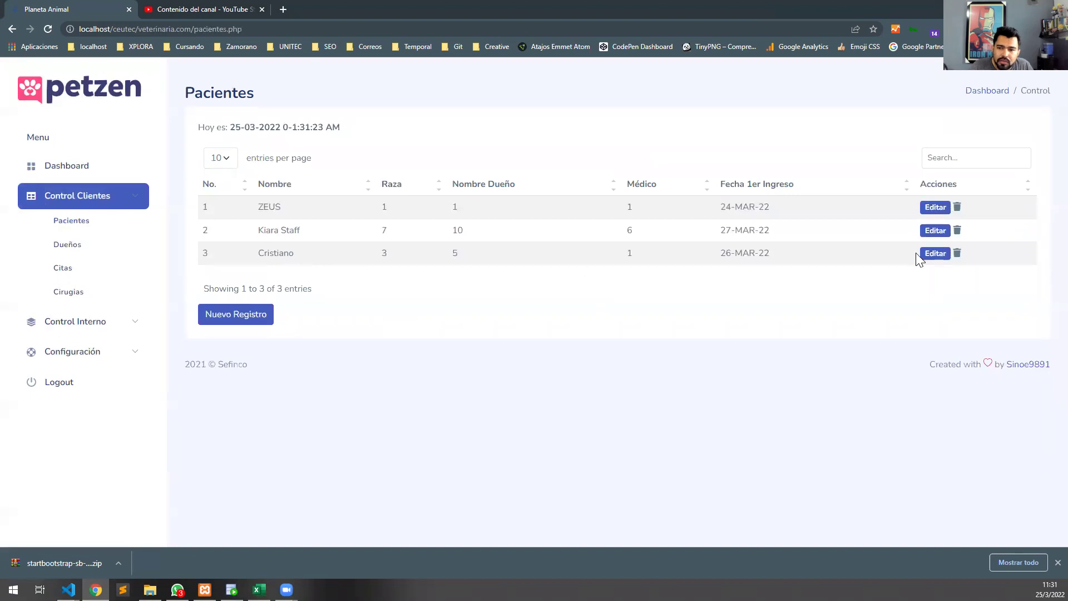
Replace Cristiano's photo with home-1-18.jpg and save his record.
click(934, 257)
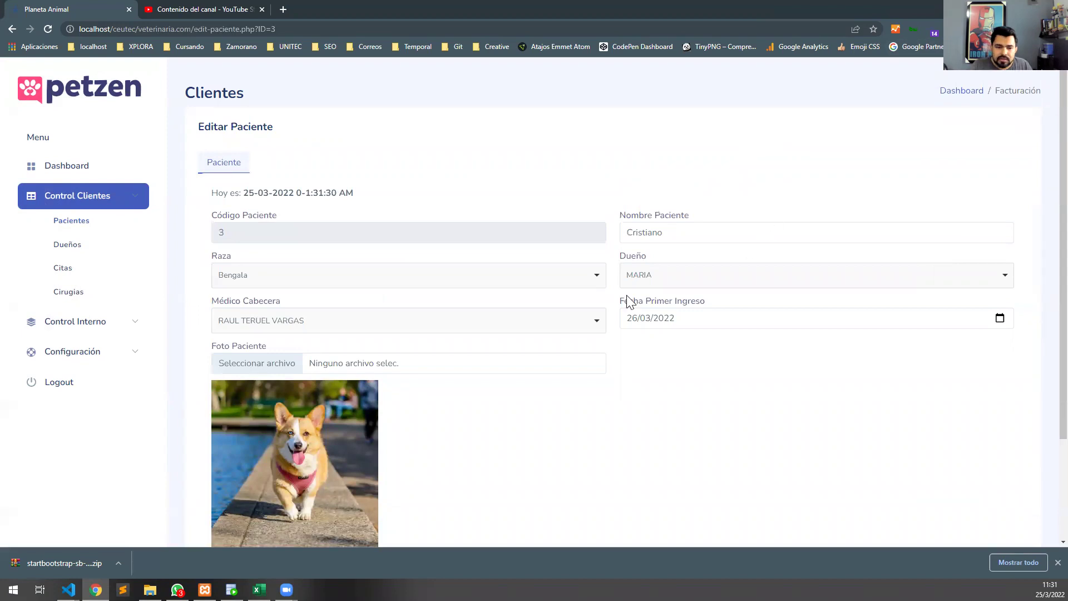
scroll(329, 376, down, 1)
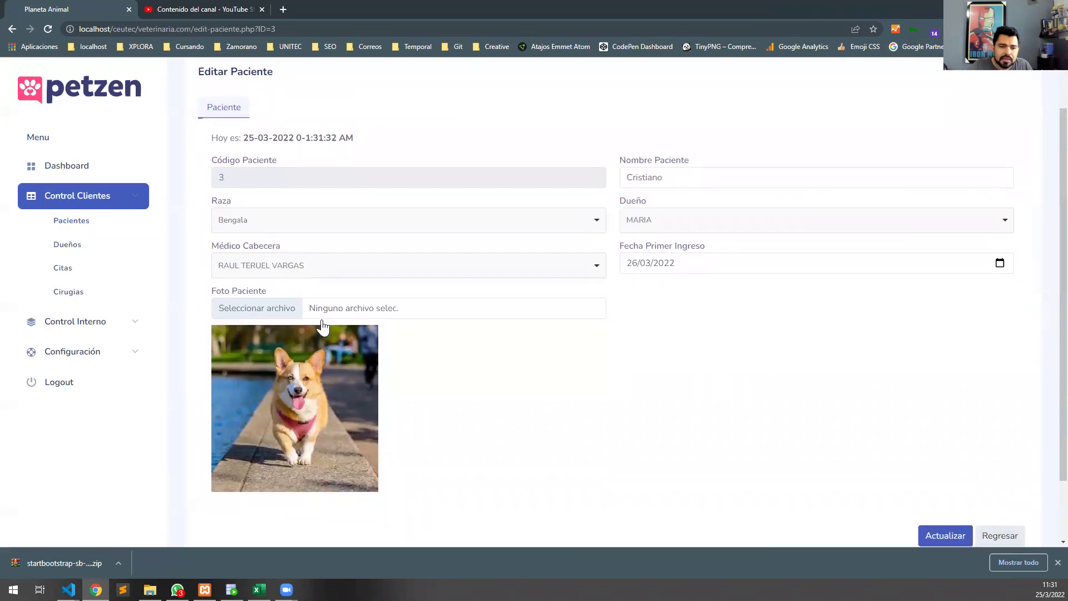
click(287, 309)
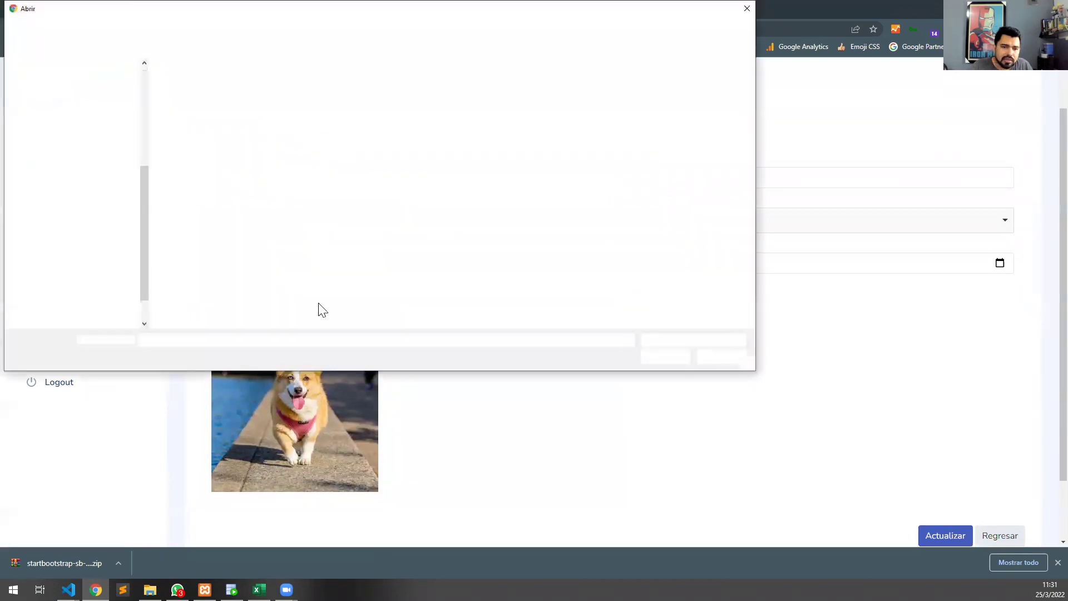
click(458, 236)
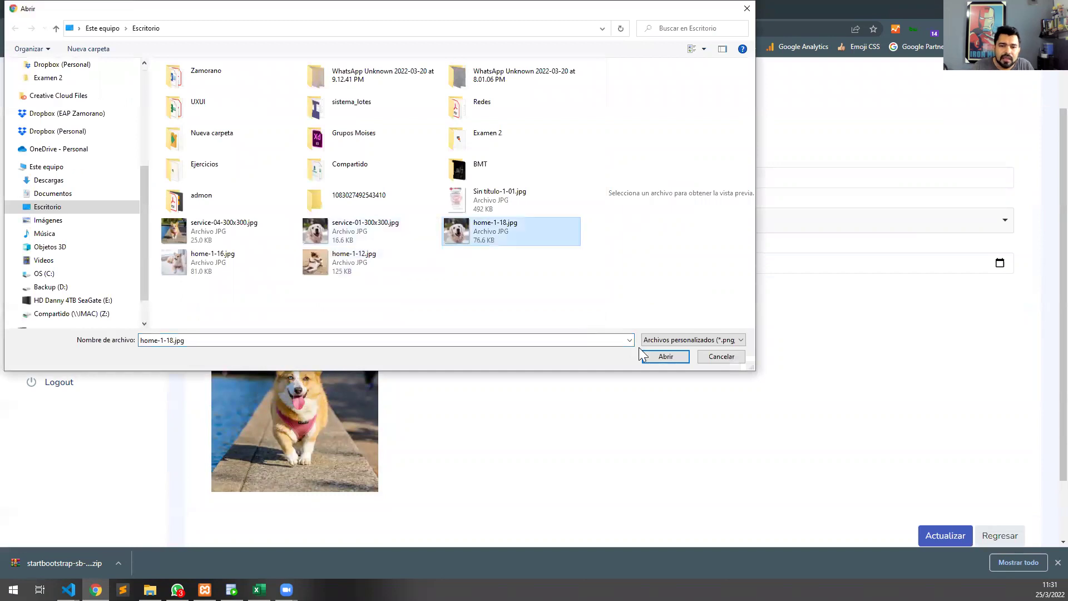
click(666, 356)
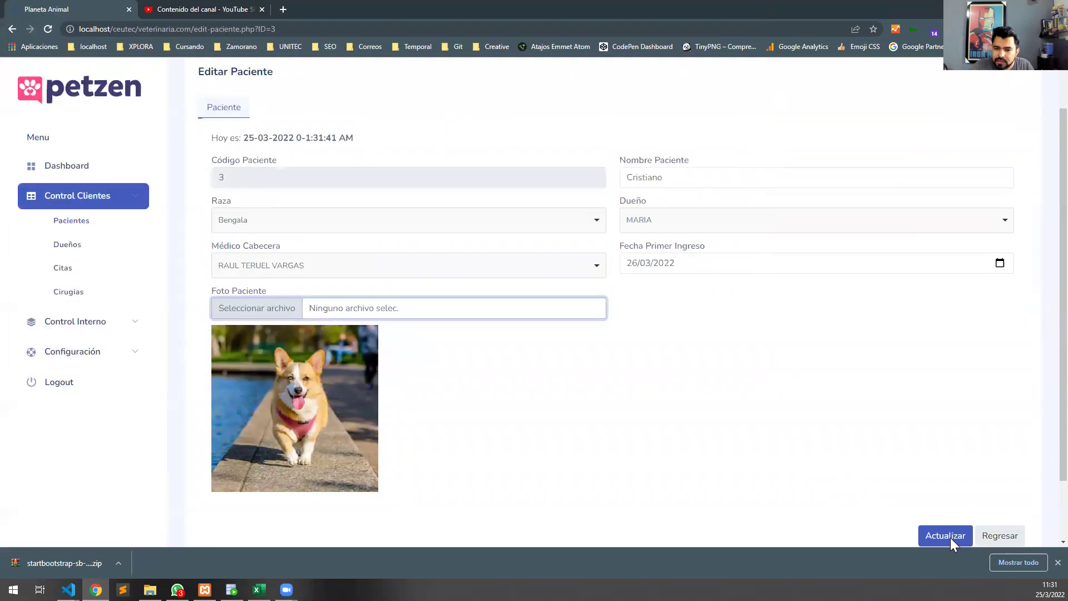
click(948, 538)
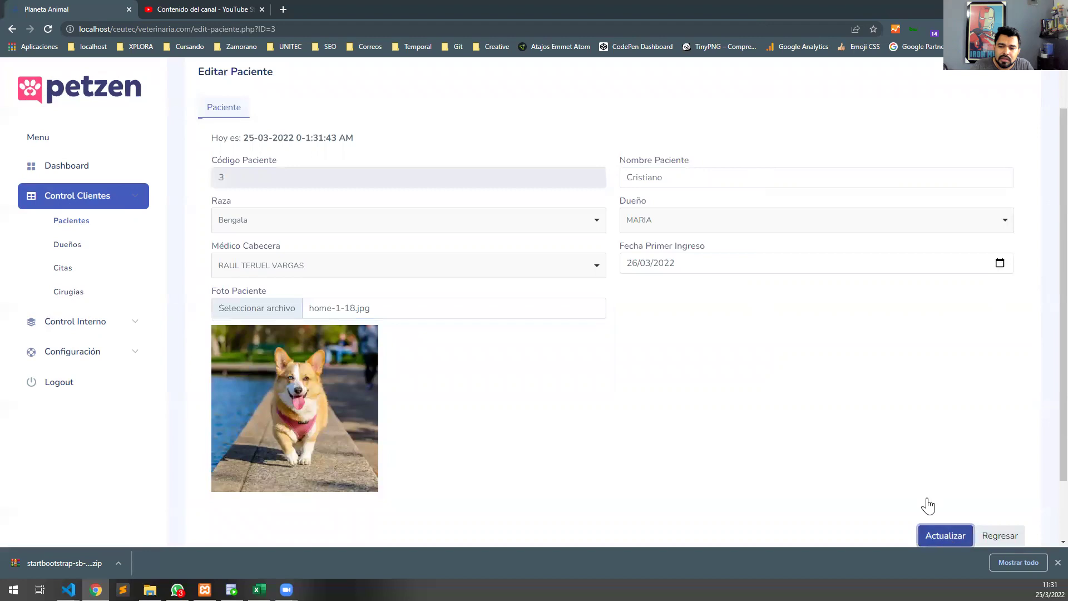
click(539, 369)
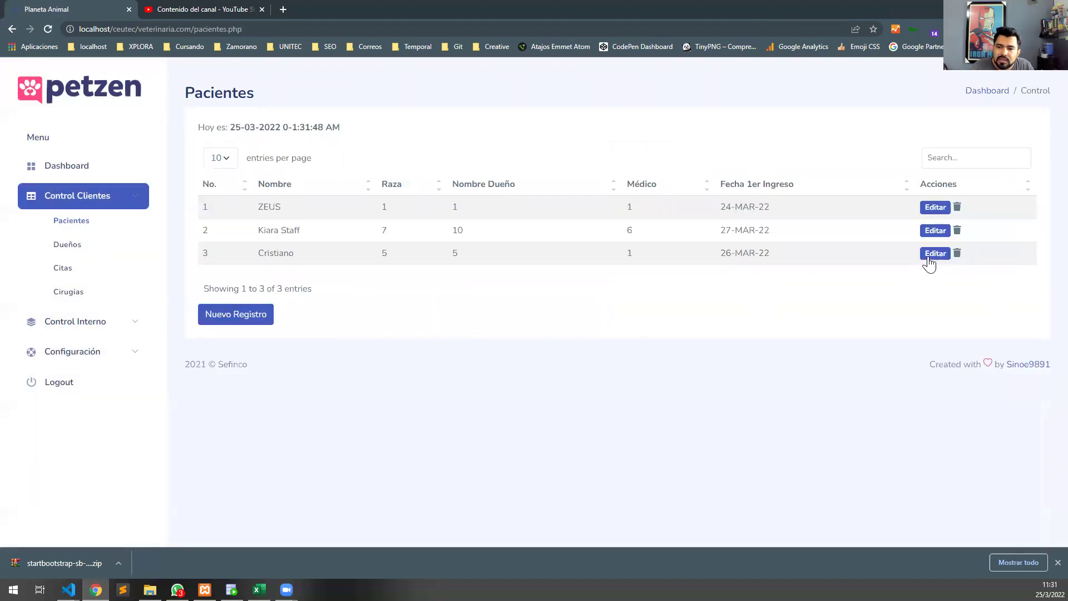
Reopen Cristiano's record to check the new photo, then return to the list.
click(931, 255)
scroll(301, 243, down, 3)
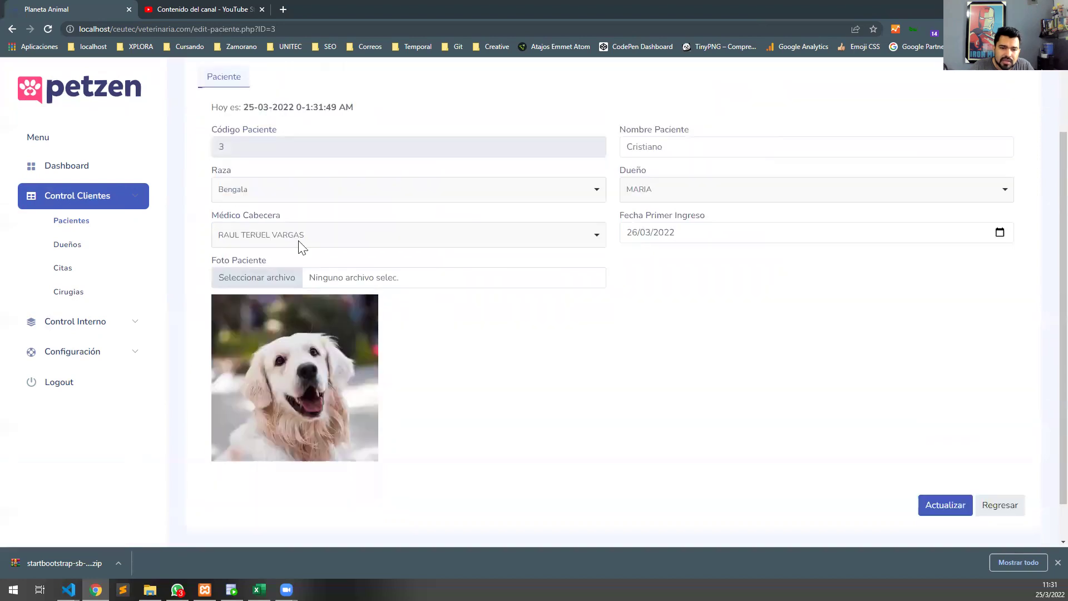
click(1000, 462)
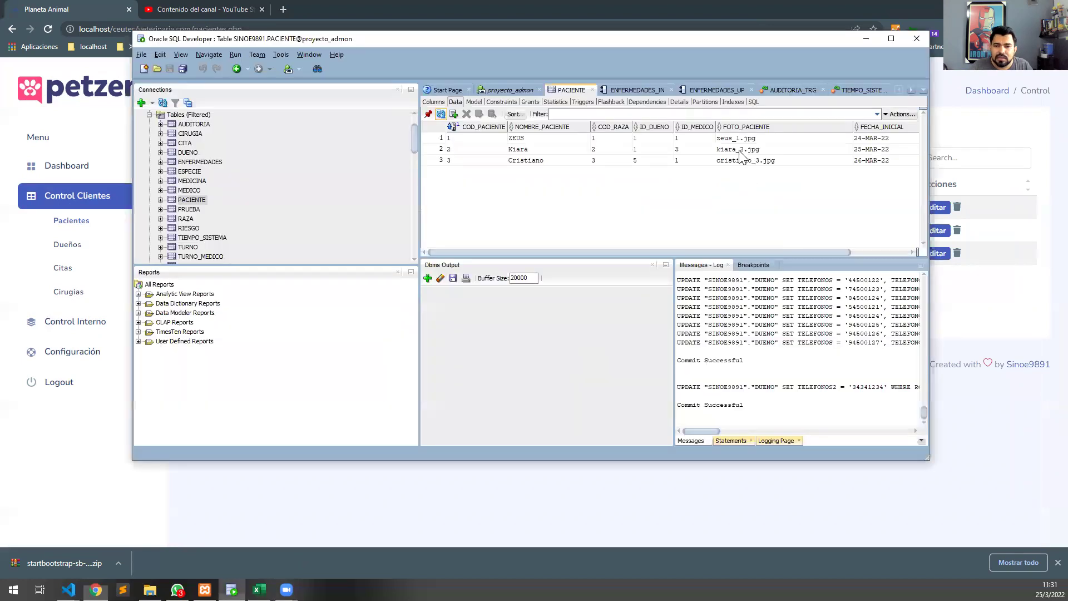
click(231, 589)
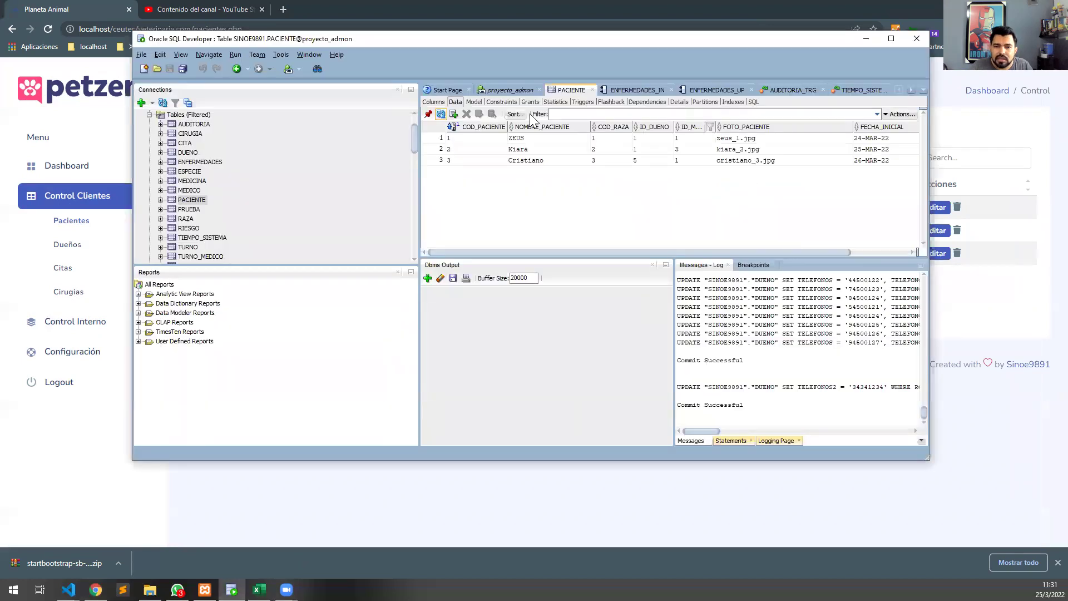
click(441, 114)
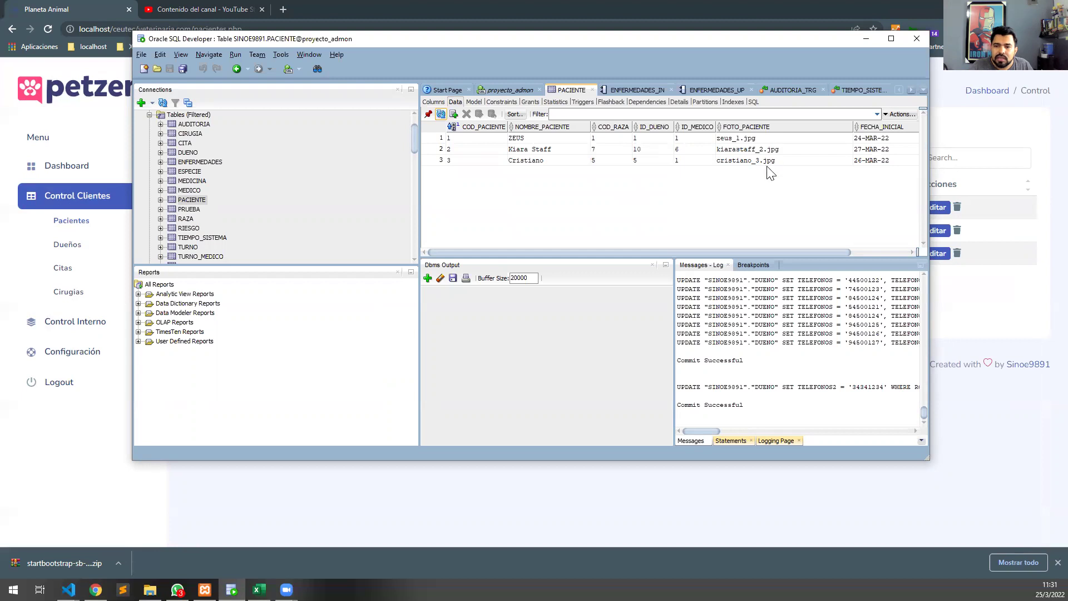
mouse_move(901, 256)
mouse_down()
mouse_move(858, 254)
mouse_move(885, 254)
mouse_up()
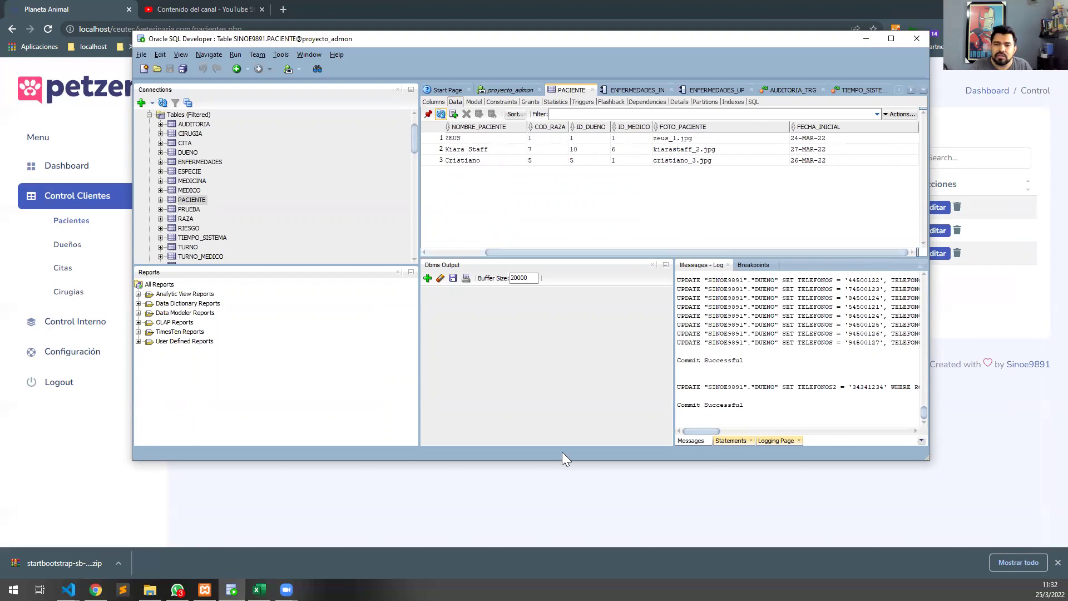
click(498, 538)
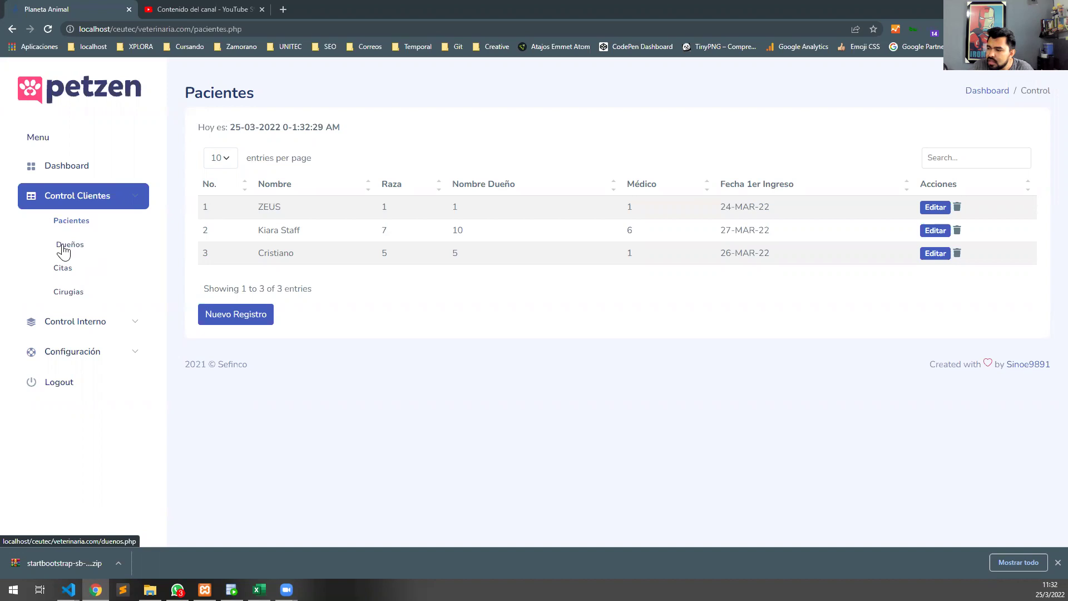
Open a new doctor record under Control Interno > Médicos and autofill a saved name.
click(84, 322)
click(75, 347)
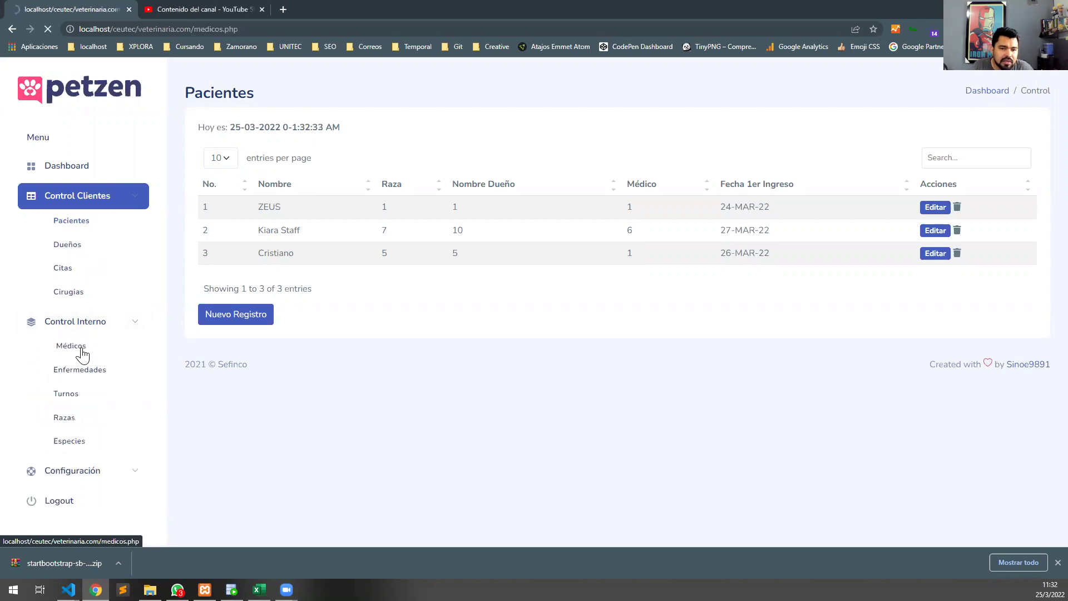
click(253, 305)
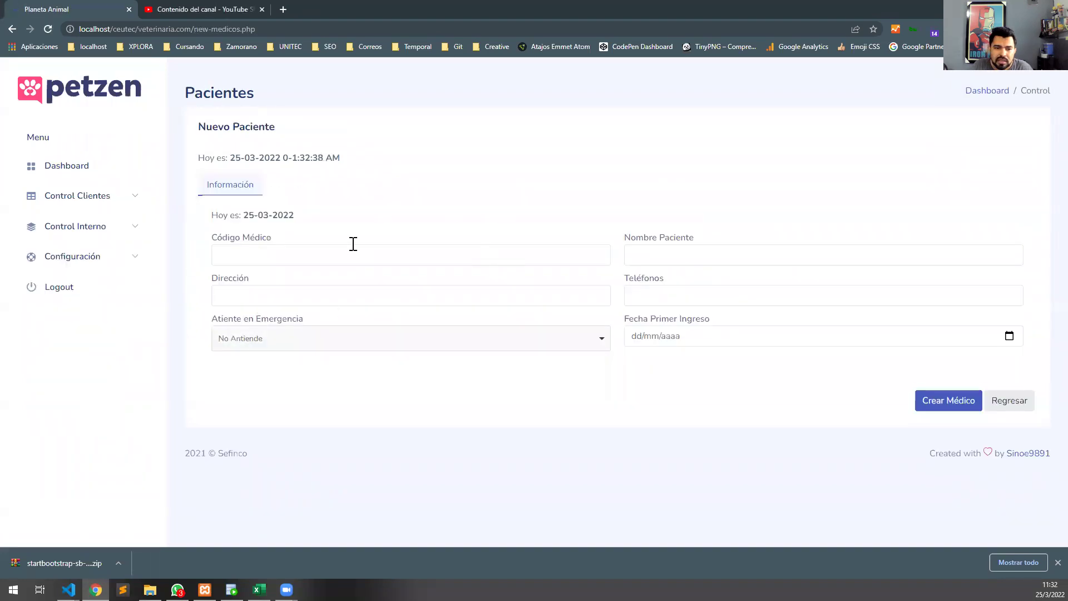
click(347, 259)
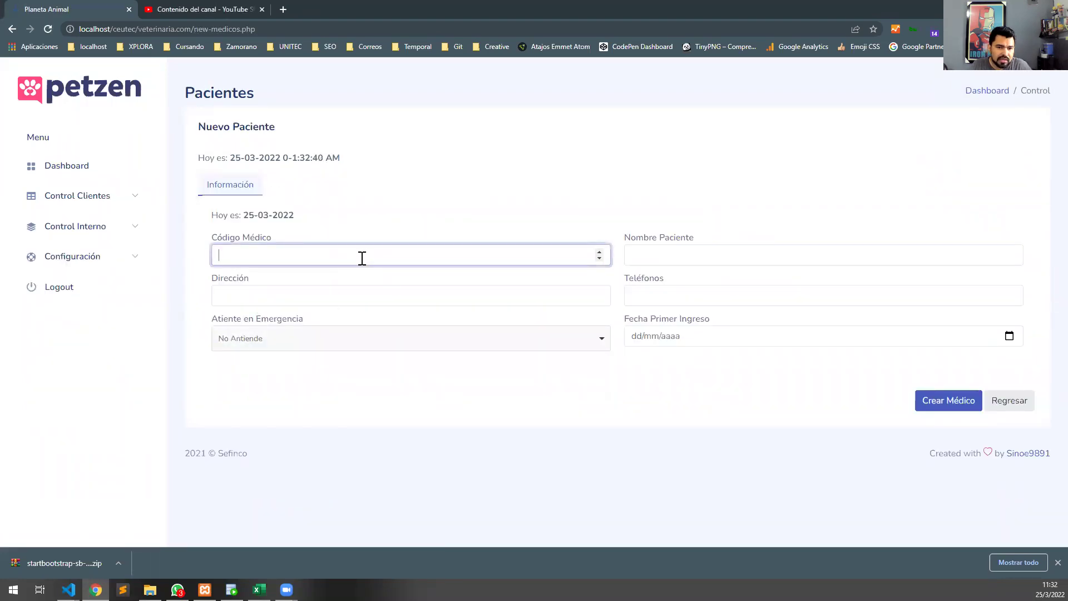
click(665, 252)
click(661, 361)
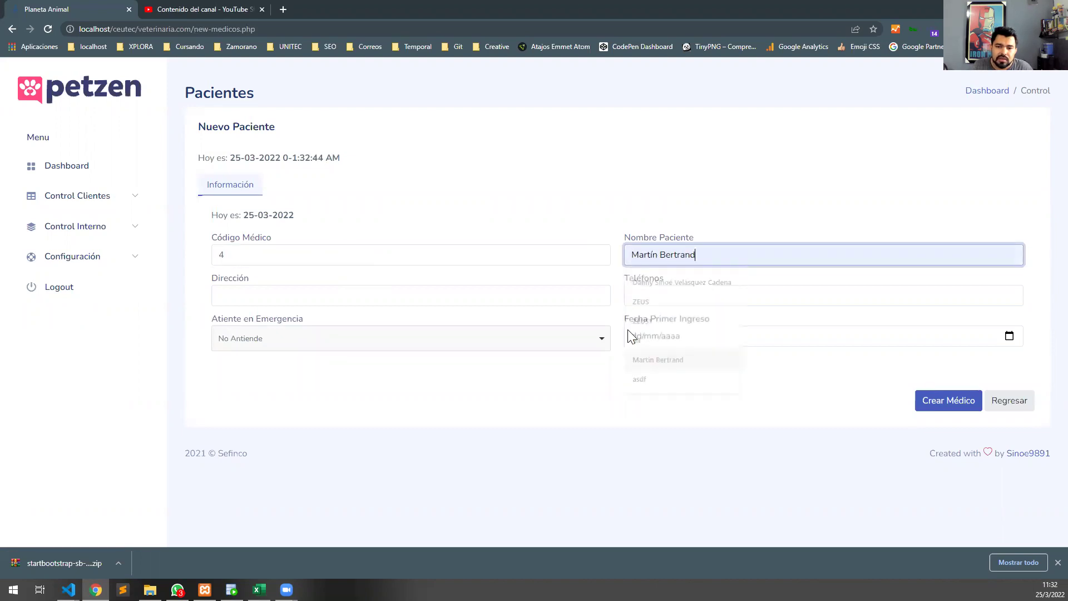
Clear the test name and code 4 so the form is empty.
click(411, 296)
click(679, 245)
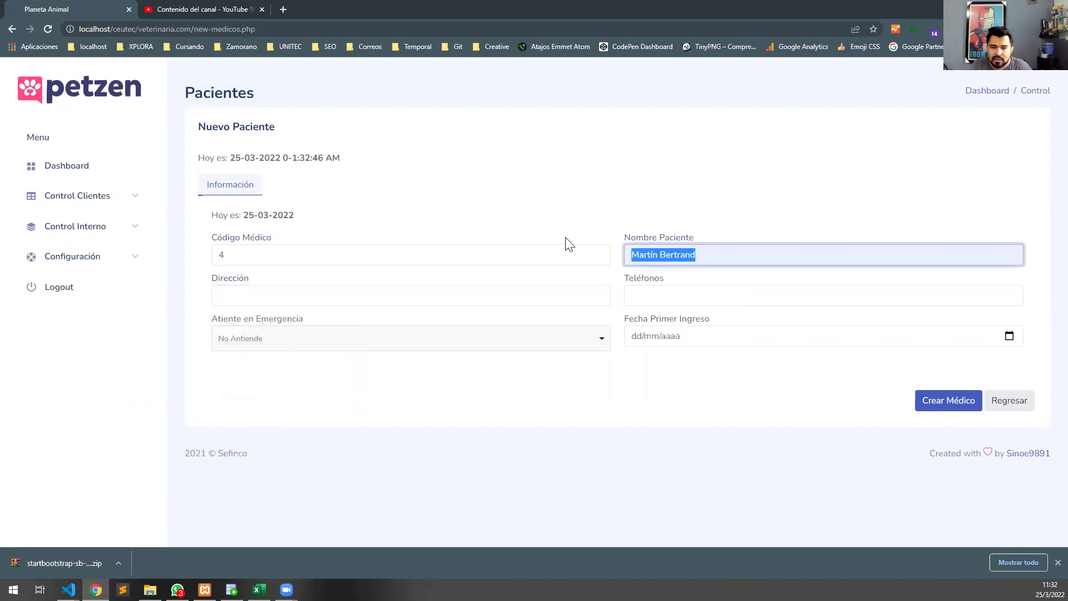
key(BackSpace)
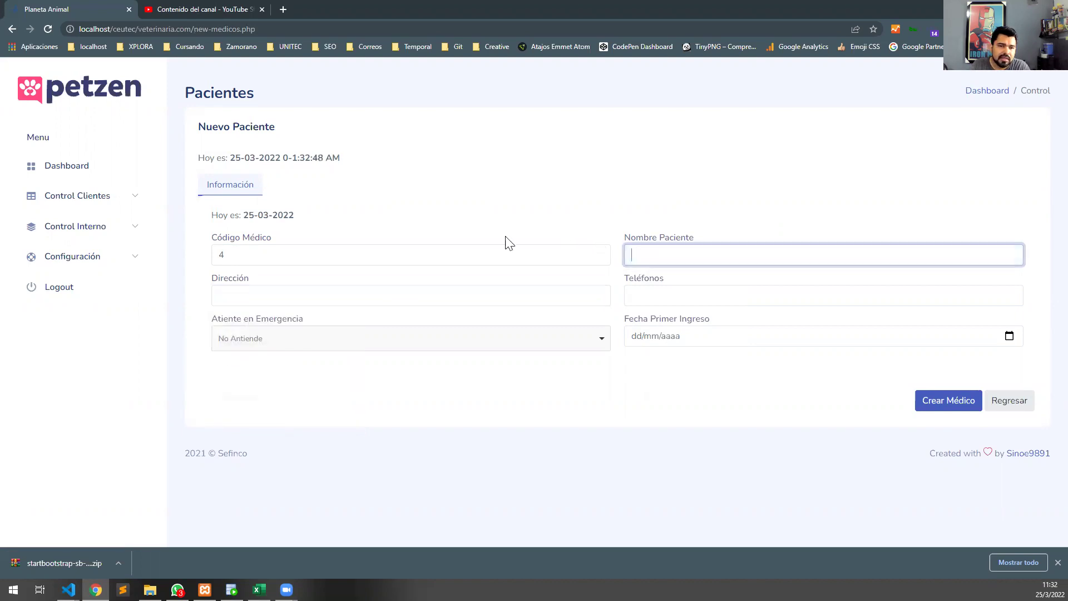
double_click(222, 255)
key(BackSpace)
click(349, 240)
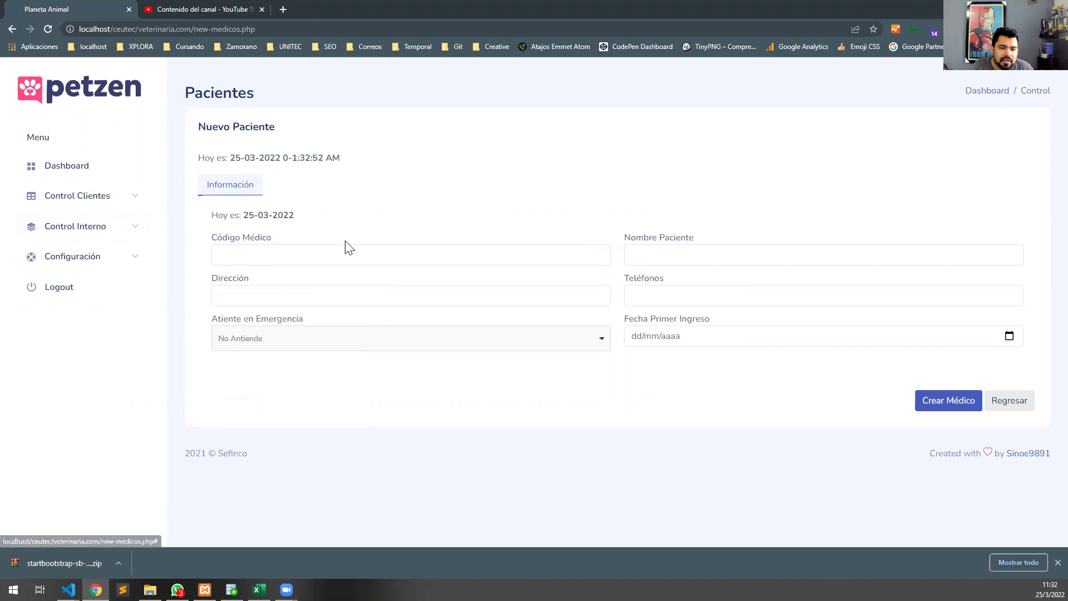
click(352, 252)
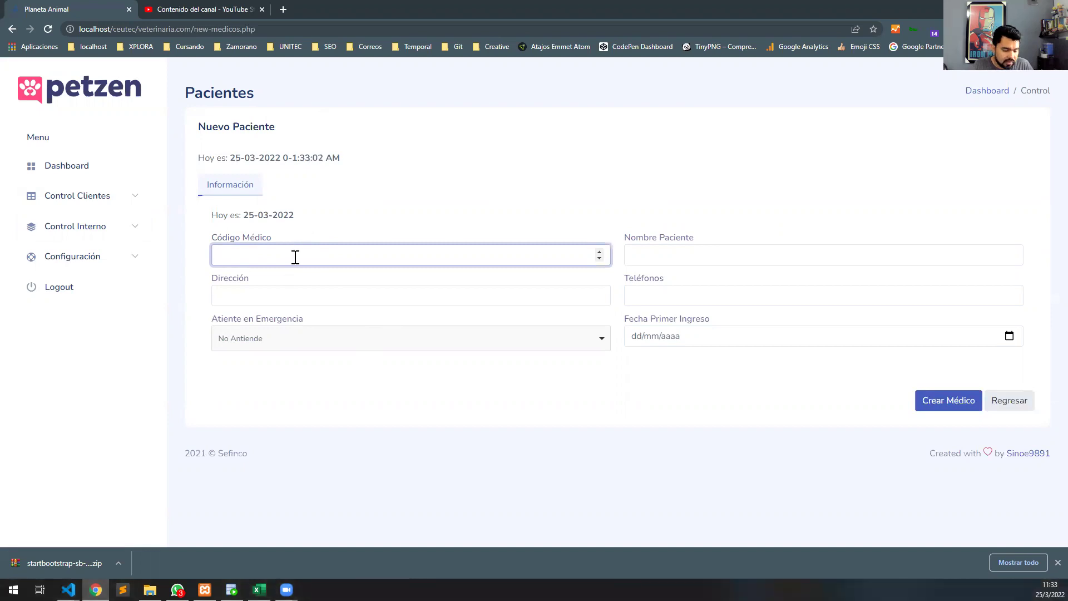
Enter doctor code 4 and fill name, address and phone from saved suggestions.
text(4)
click(675, 253)
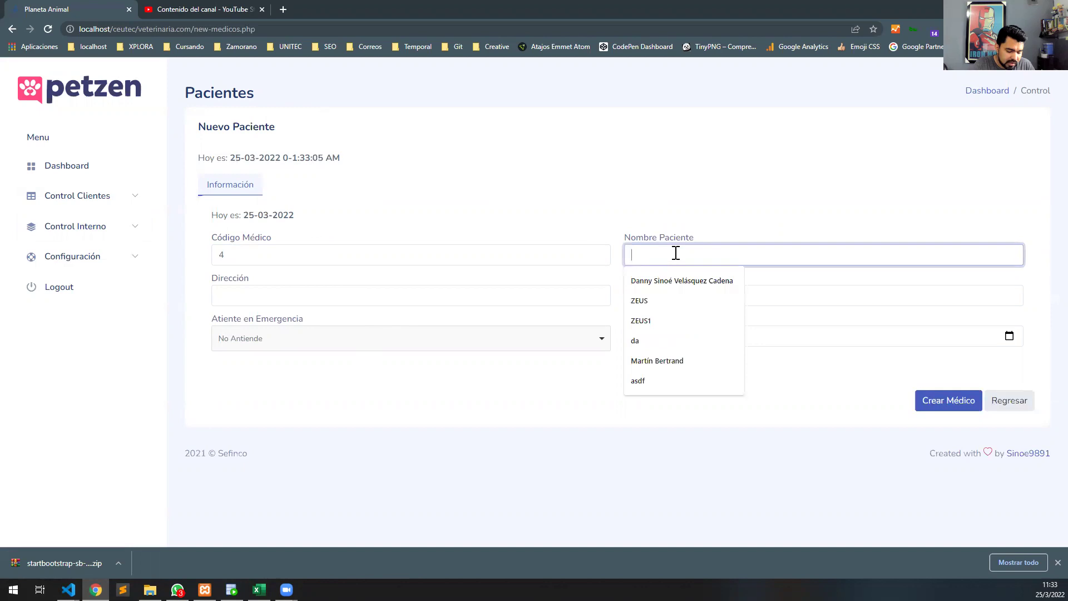
click(663, 360)
click(407, 291)
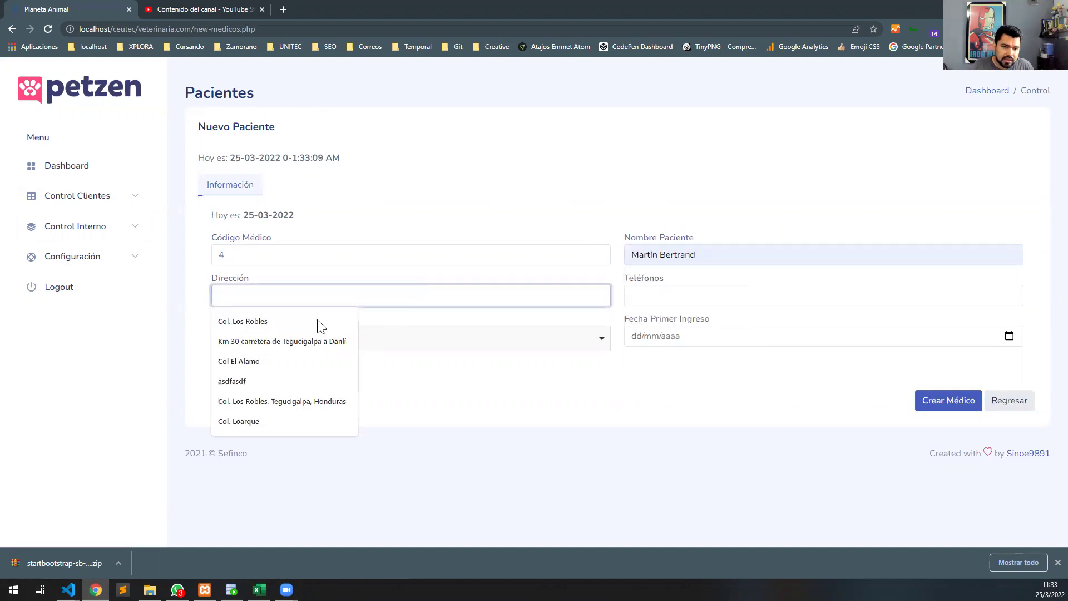
click(299, 323)
click(655, 289)
click(660, 322)
Mark the doctor as attending emergencies, admitted 24/03/2022, and create the record.
click(545, 336)
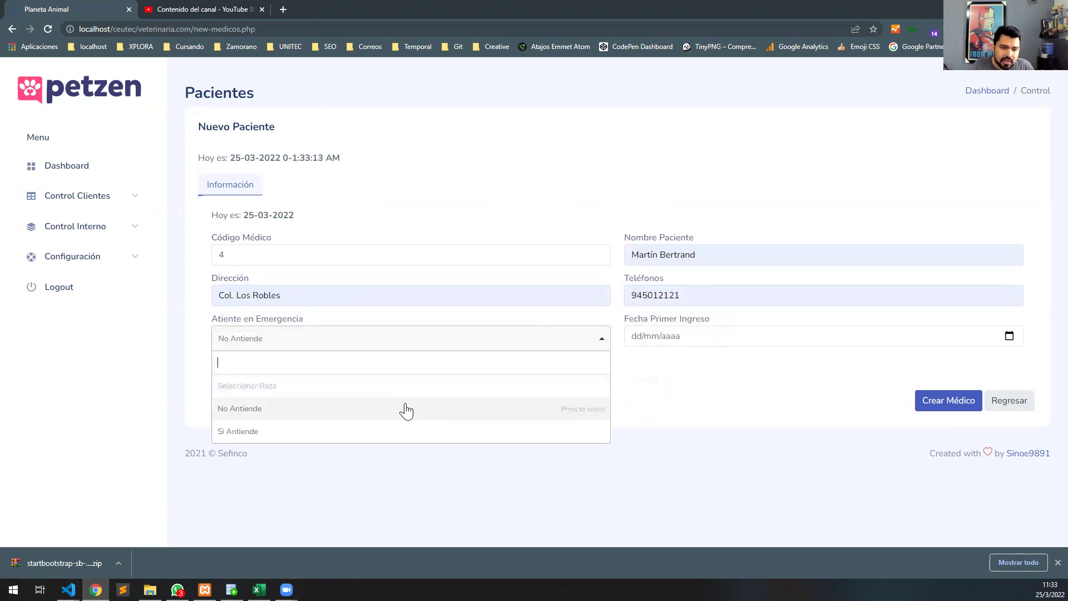
click(401, 432)
click(1008, 337)
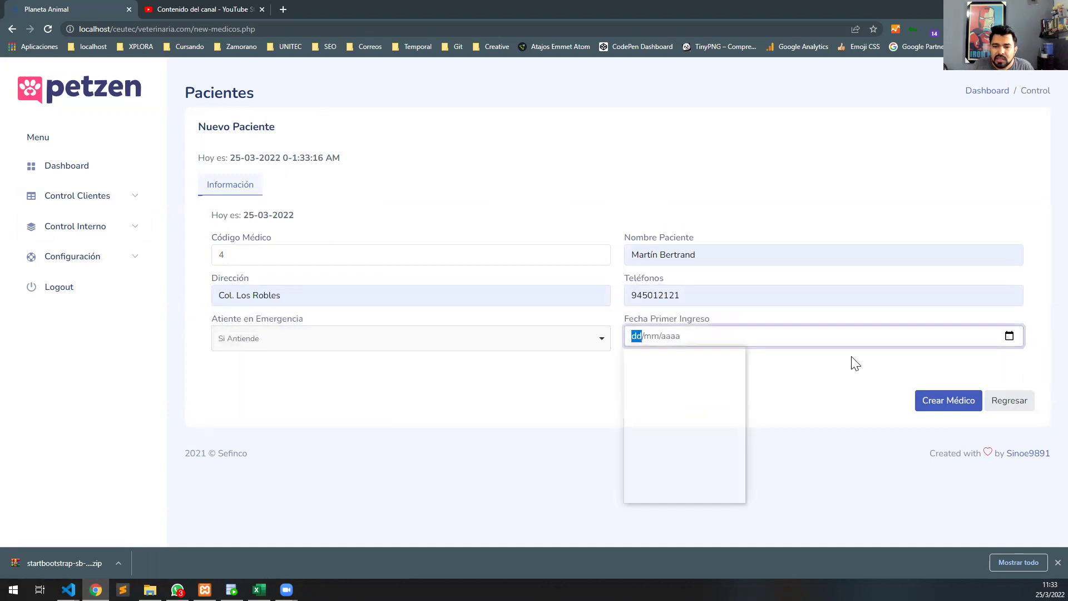
click(711, 435)
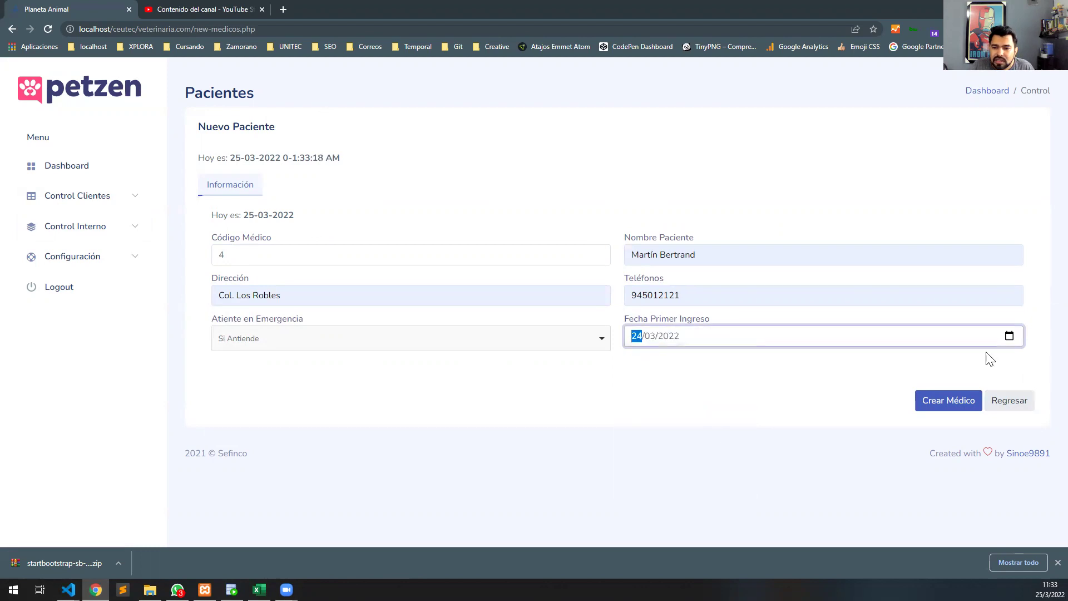
click(1010, 337)
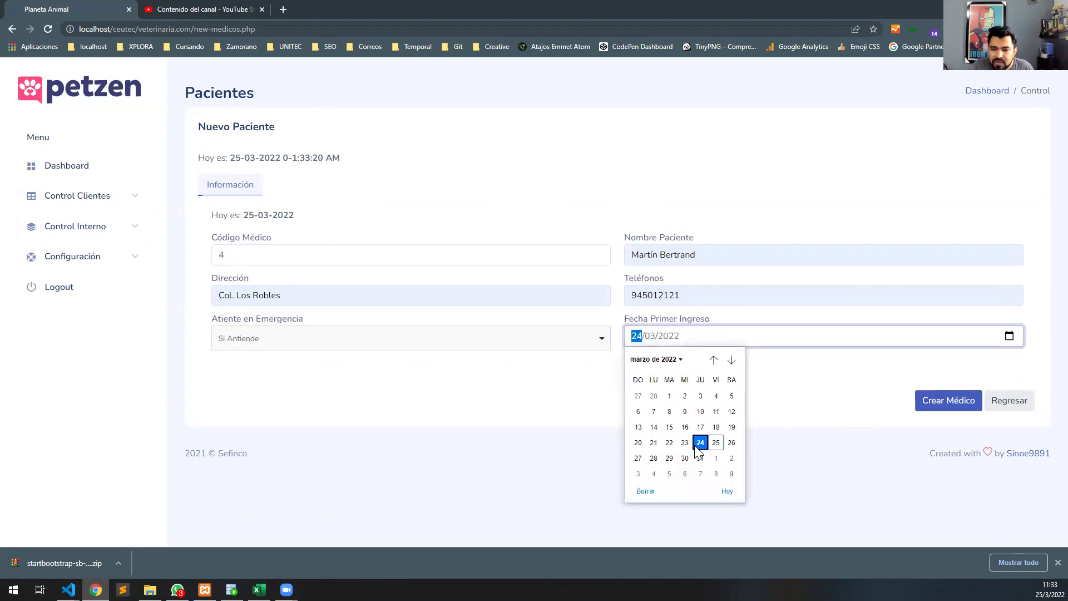
click(884, 399)
click(941, 399)
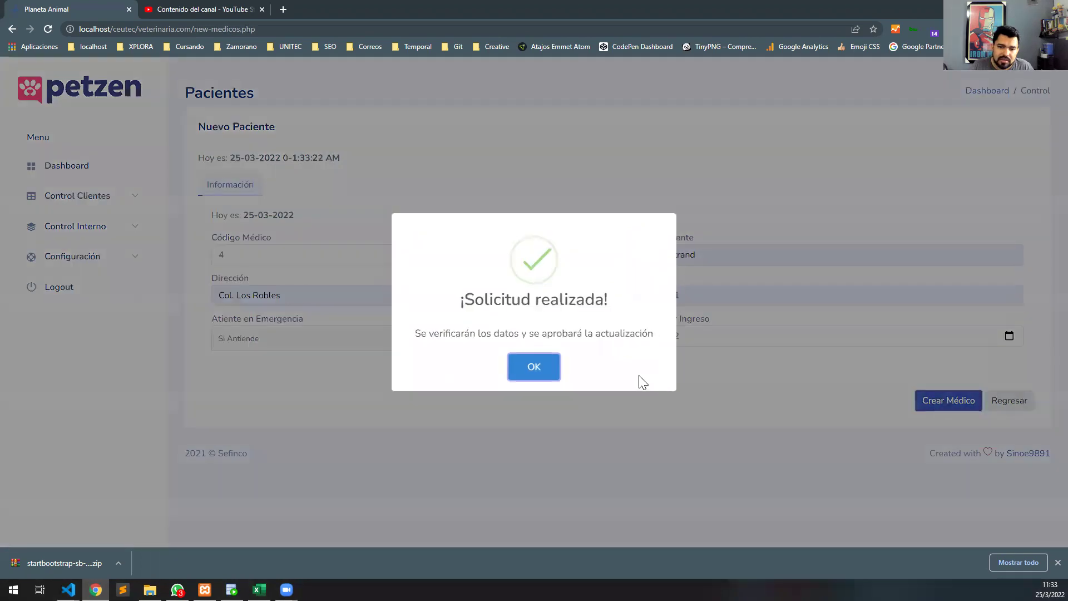
click(526, 368)
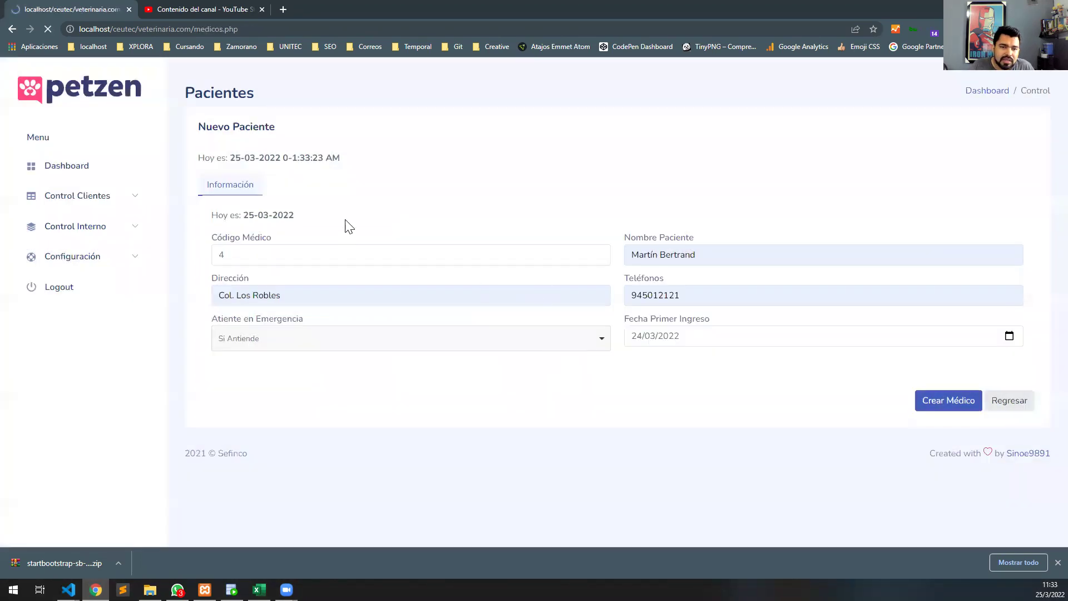
drag(439, 229, 250, 230)
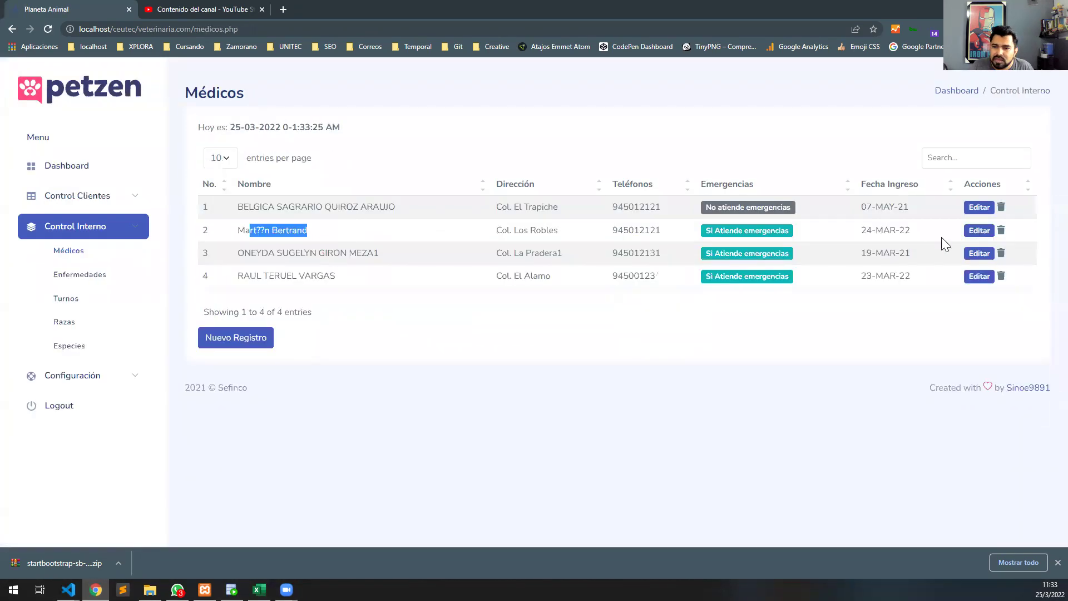
Start a new doctor record, confirm the Col. Los Robles doctor in MEDICO, then return to Código Médico.
click(254, 348)
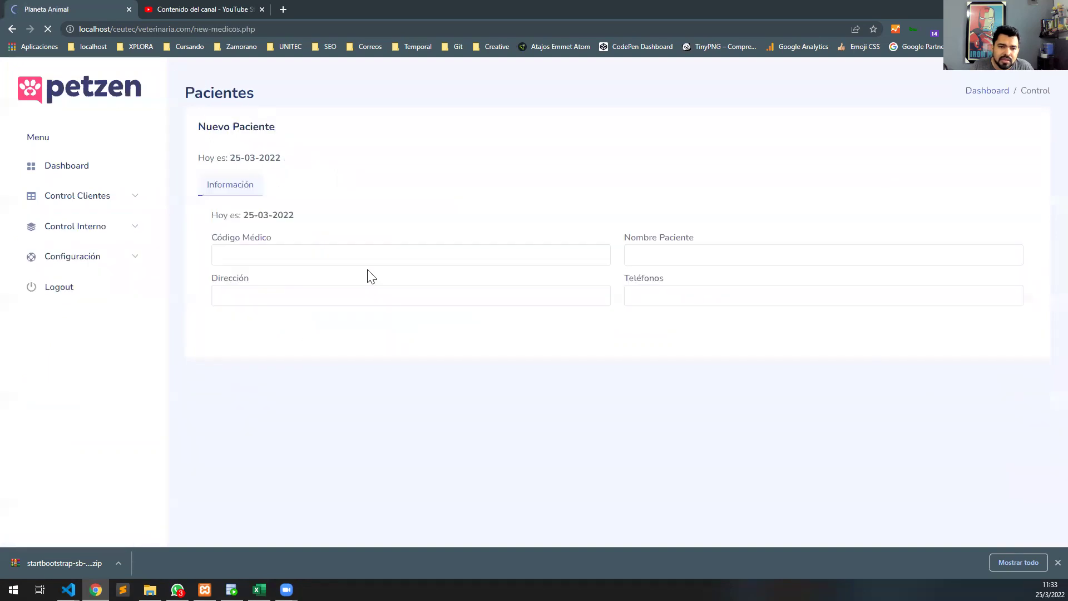
click(232, 590)
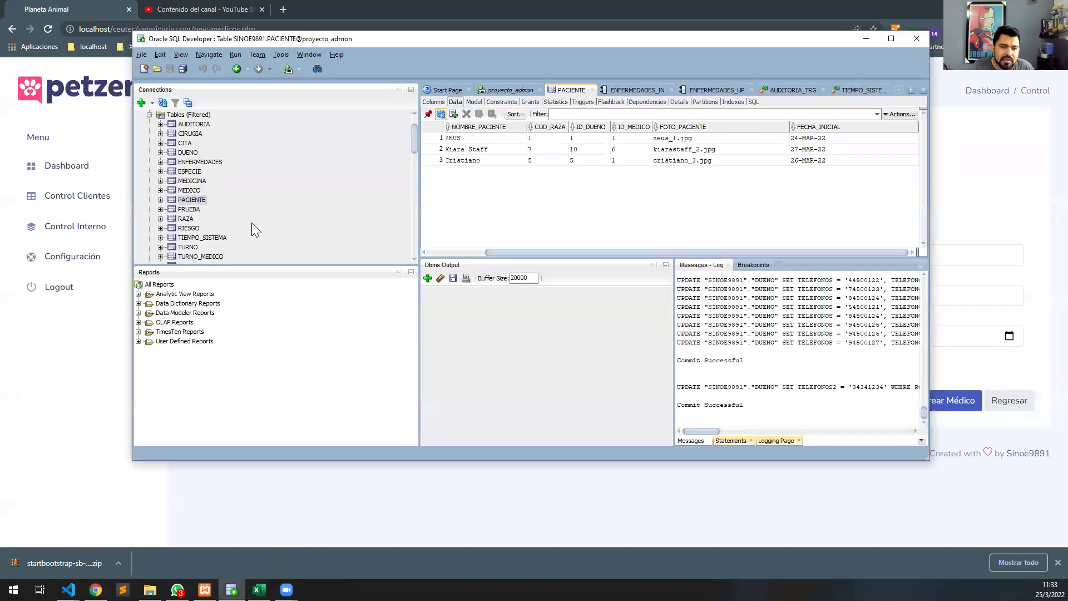
click(192, 191)
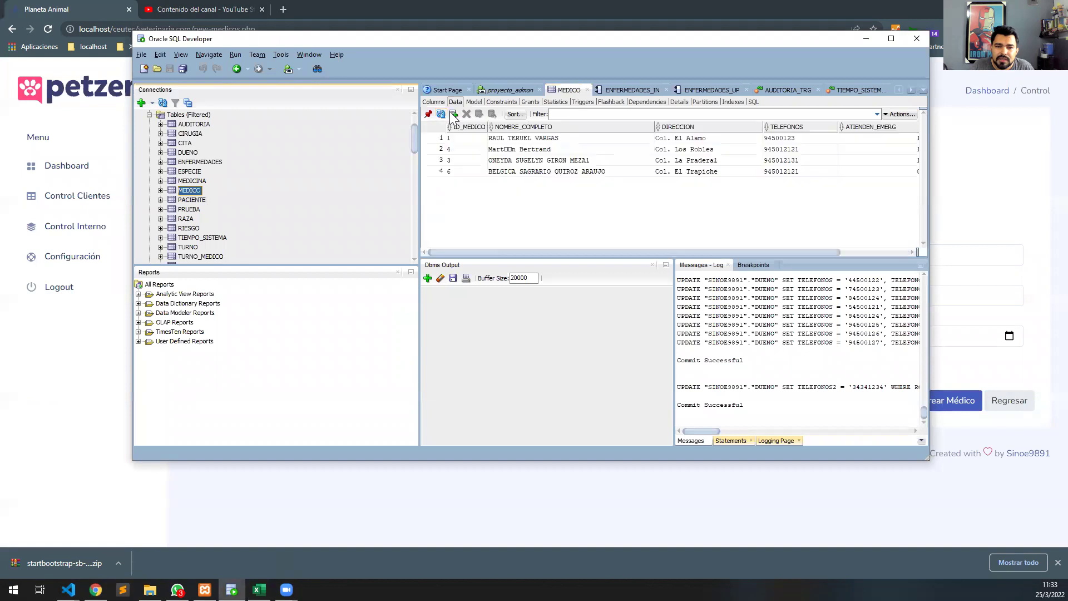
click(62, 434)
click(360, 253)
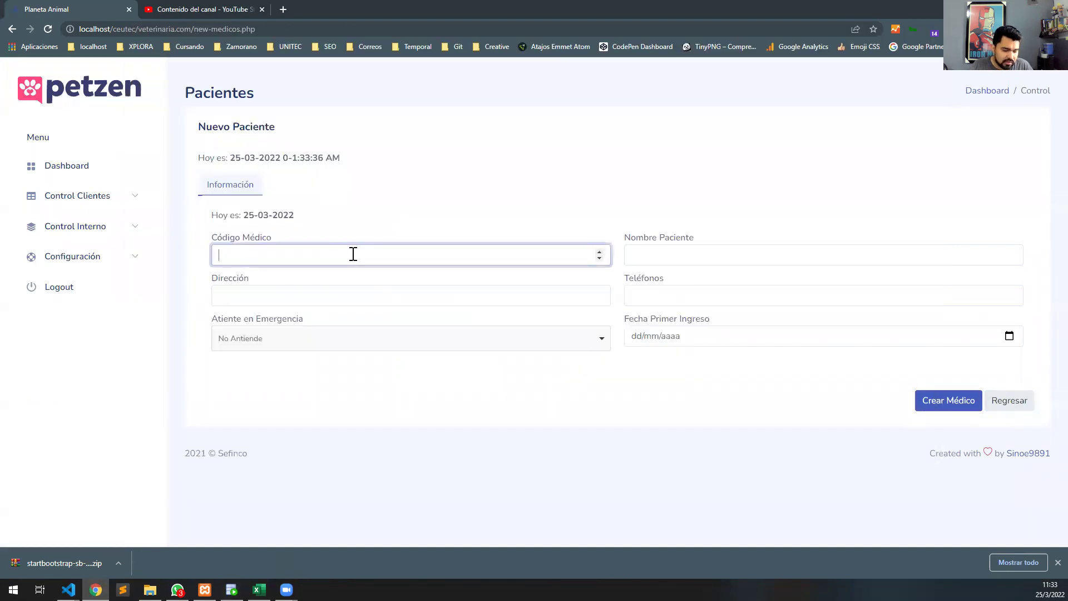
Enter the doctor's name, then fill address and phone from saved suggestions.
click(716, 261)
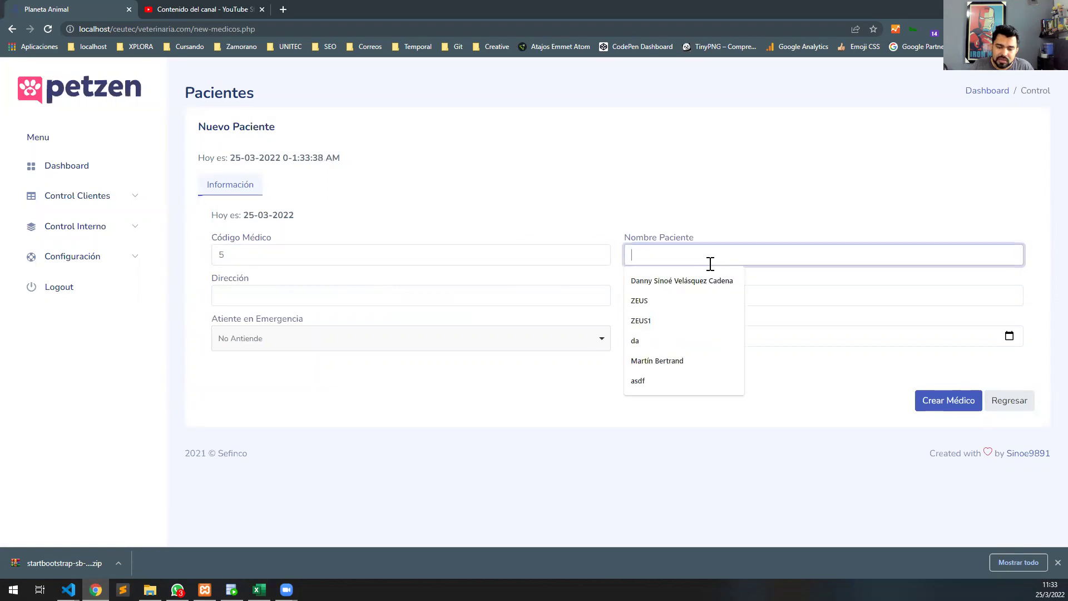
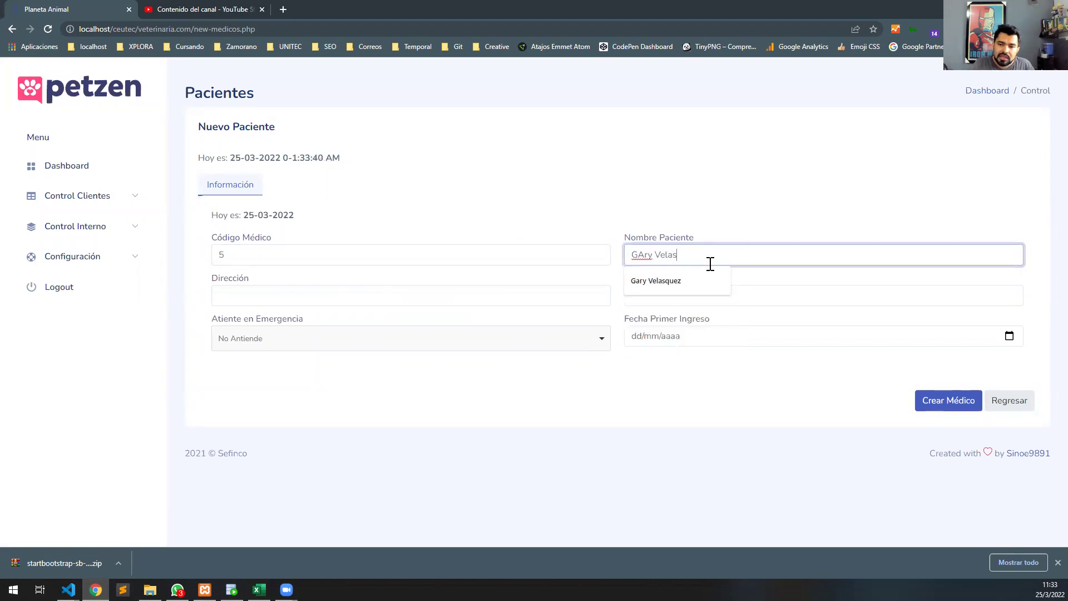
key(Down)
key(Return)
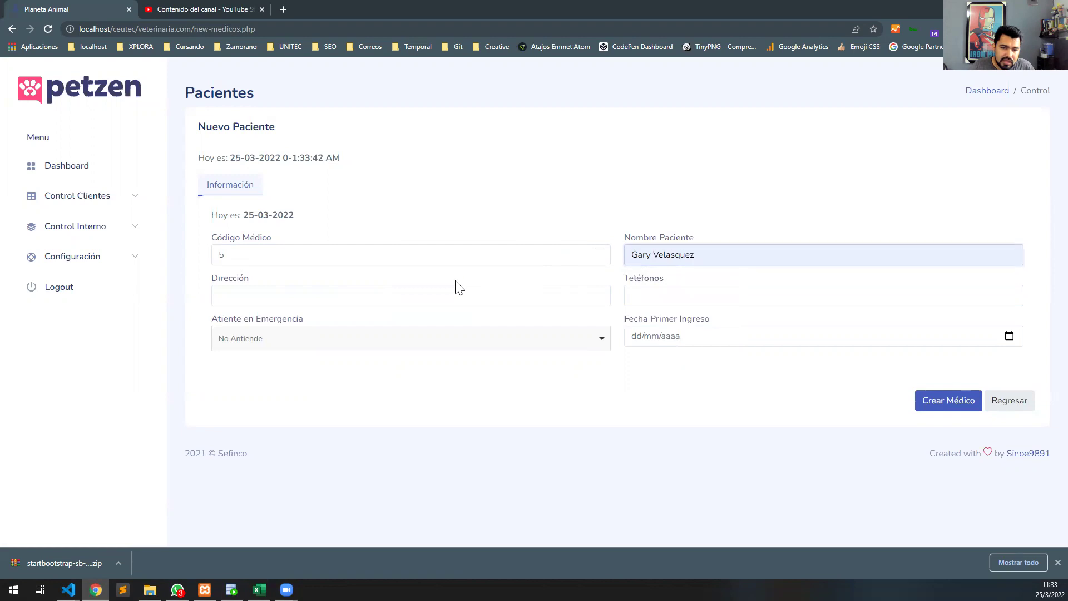
click(439, 295)
click(341, 363)
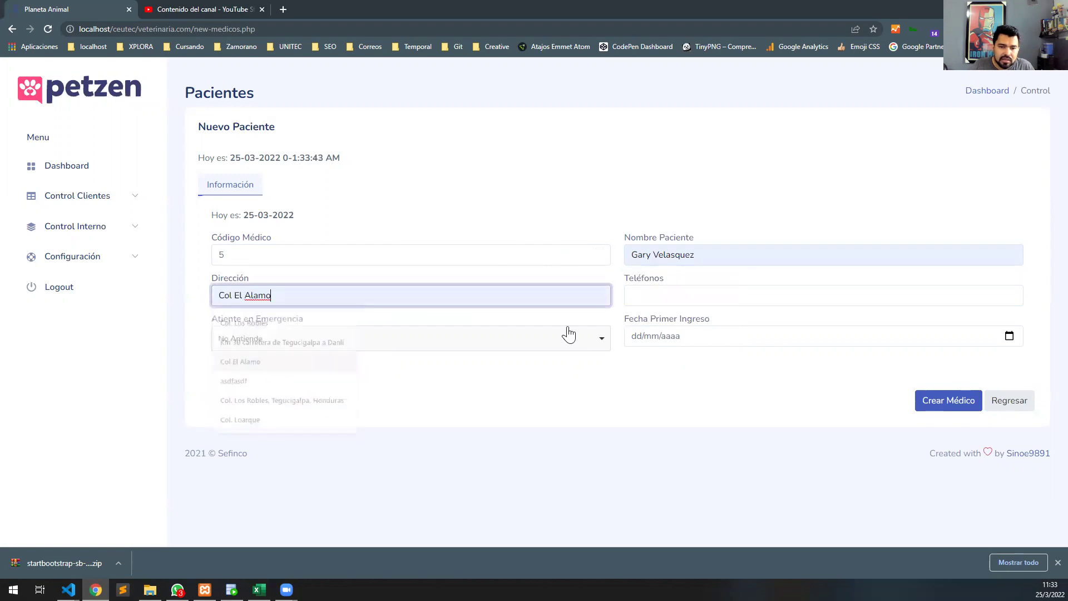
click(661, 300)
click(632, 326)
Set not attending emergencies and admission date 25, create the doctor, then reload MEDICO in SQL Developer.
click(537, 340)
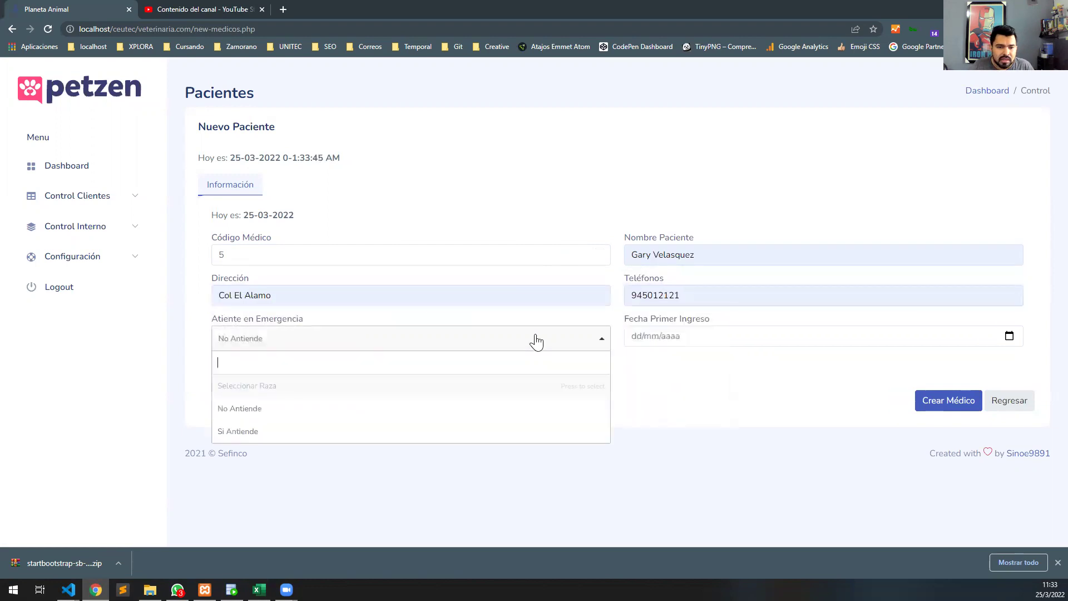
click(376, 415)
click(1009, 338)
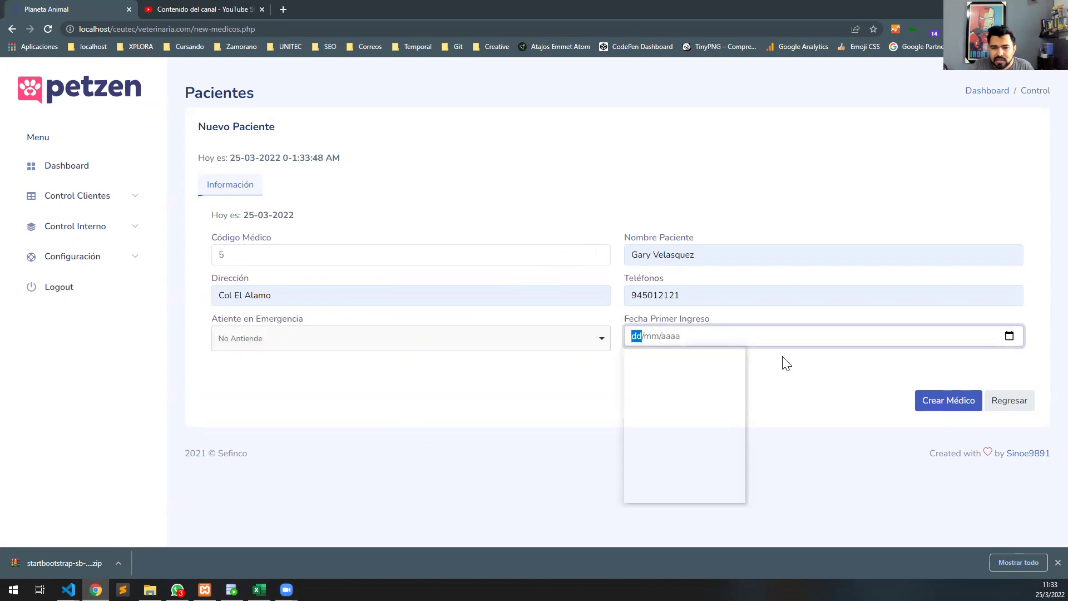
click(716, 442)
click(927, 406)
click(534, 367)
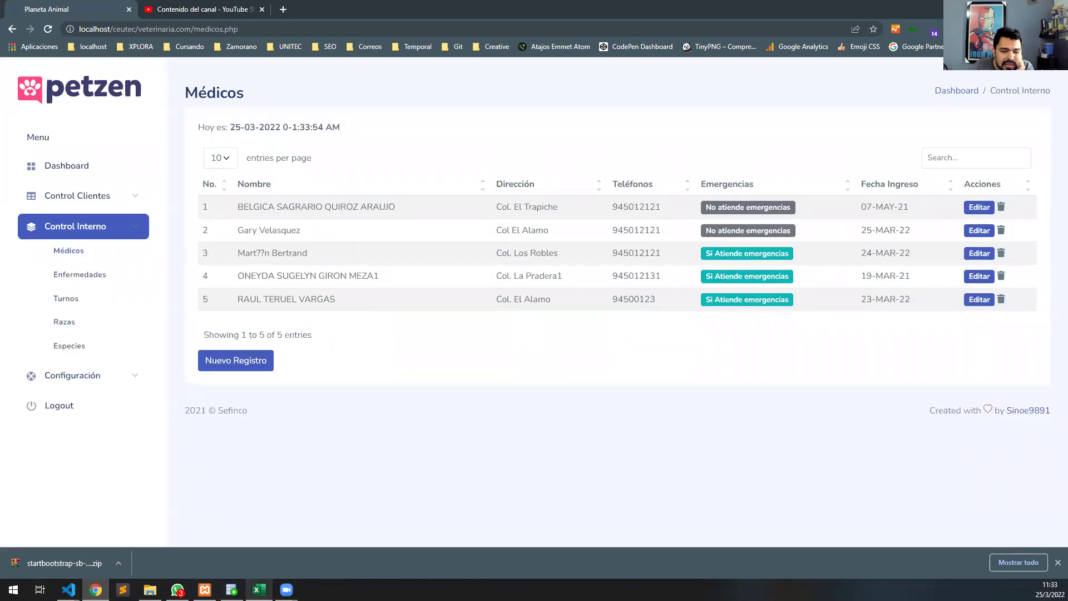
click(232, 590)
click(440, 114)
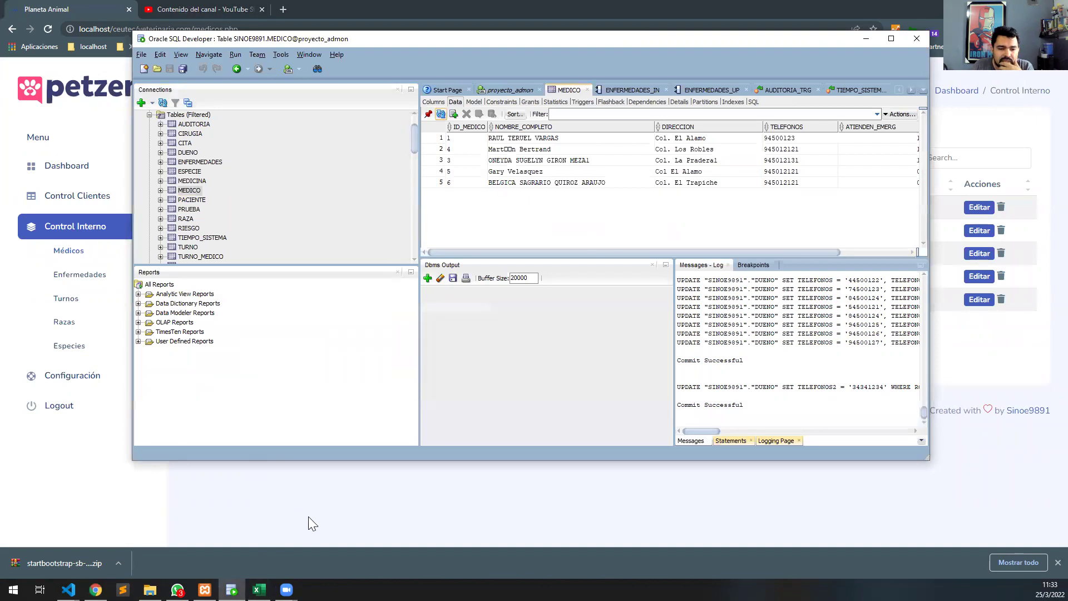
Return to Petzen and expand the Control Clientes menu section.
click(378, 501)
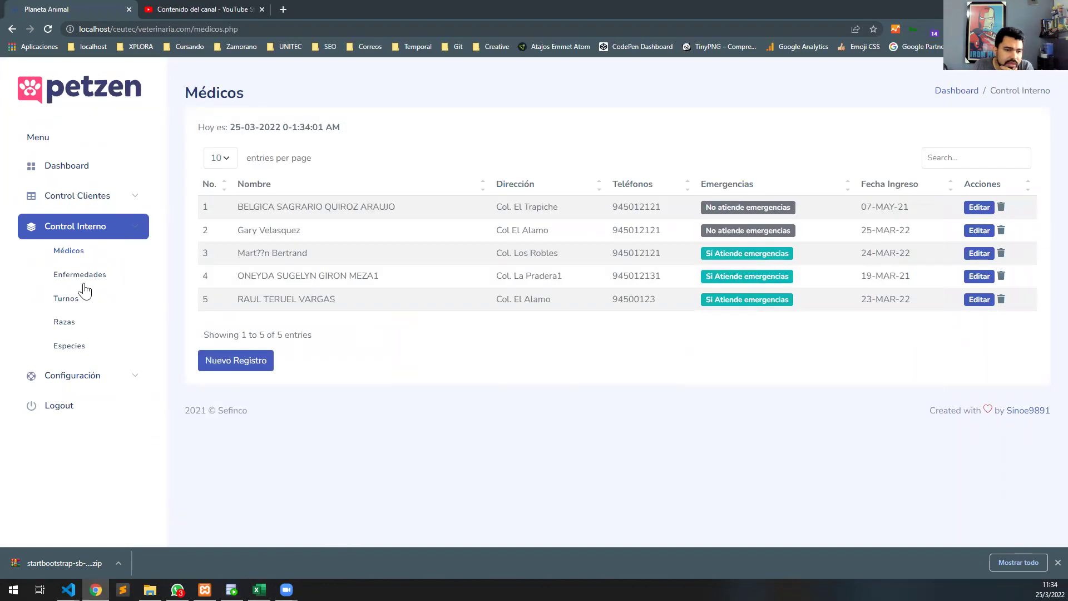
click(92, 196)
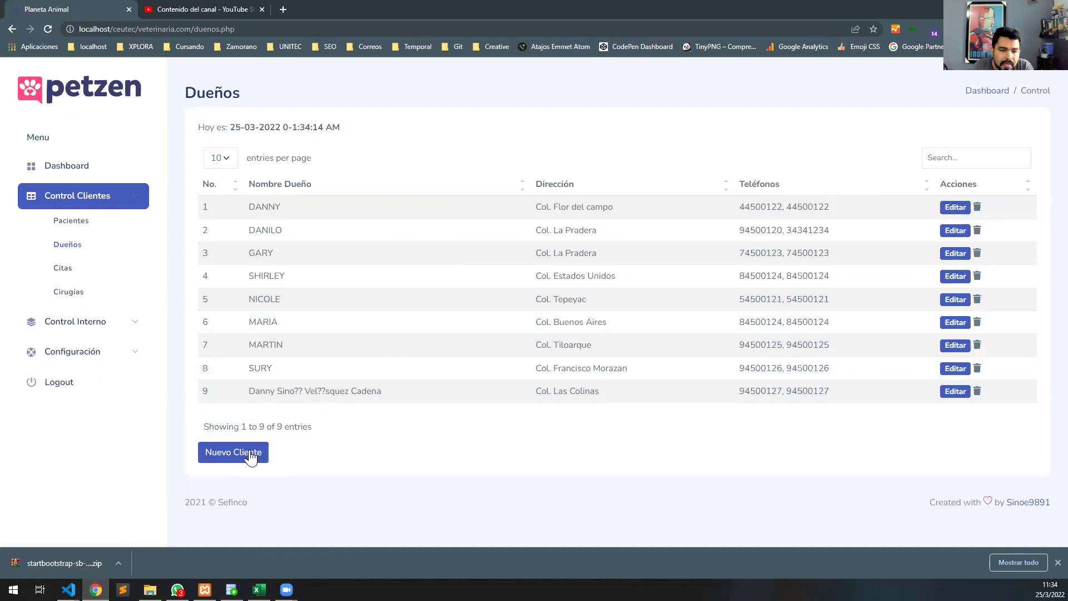
Delete patients from the Pacientes list, including the third and second rows.
click(74, 219)
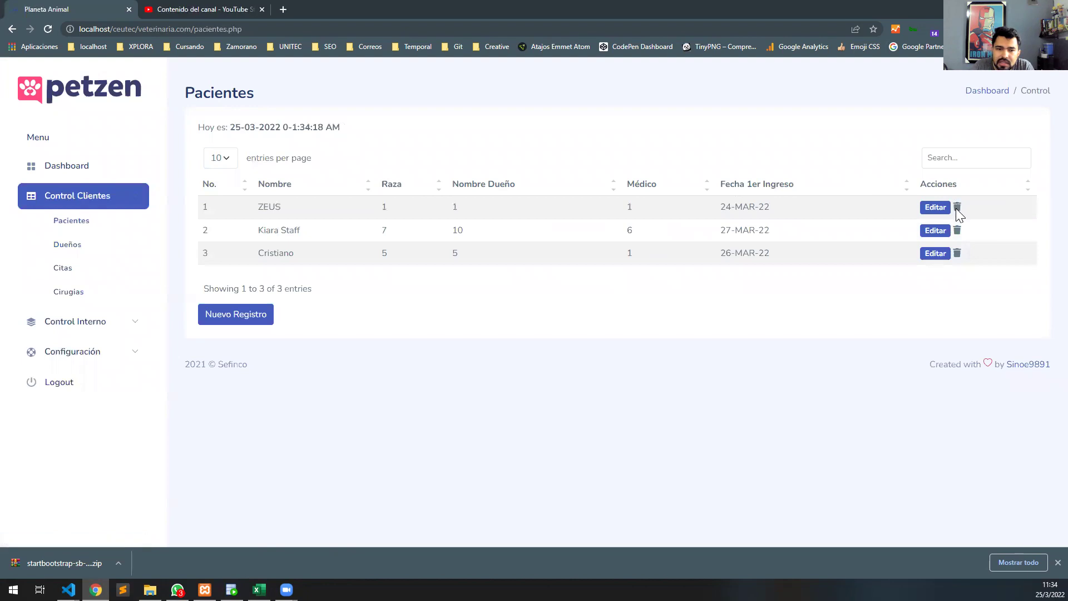
click(957, 207)
click(520, 366)
click(957, 253)
click(509, 370)
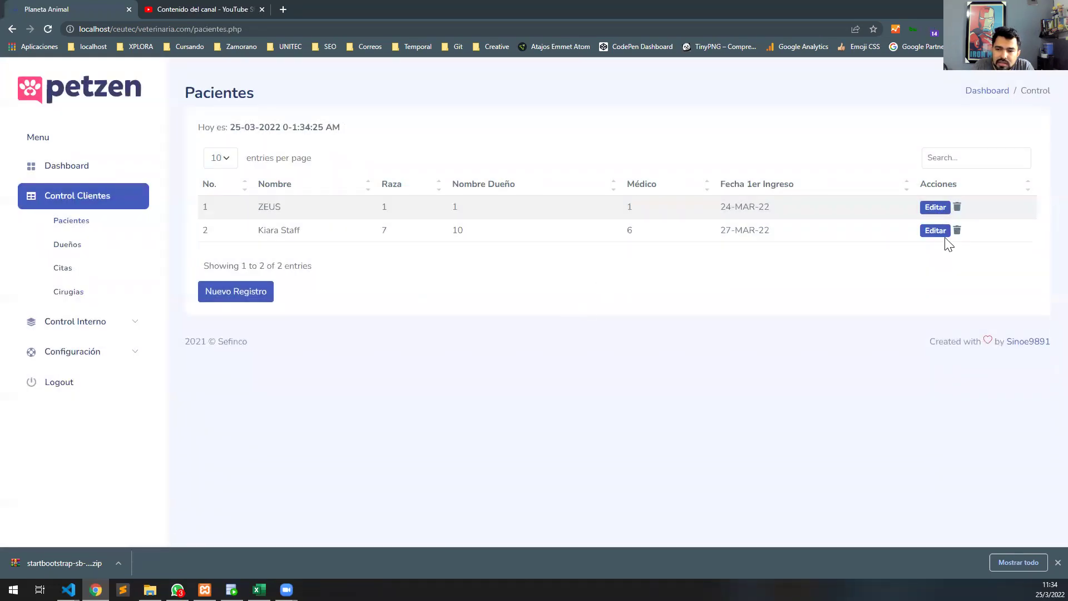
click(957, 232)
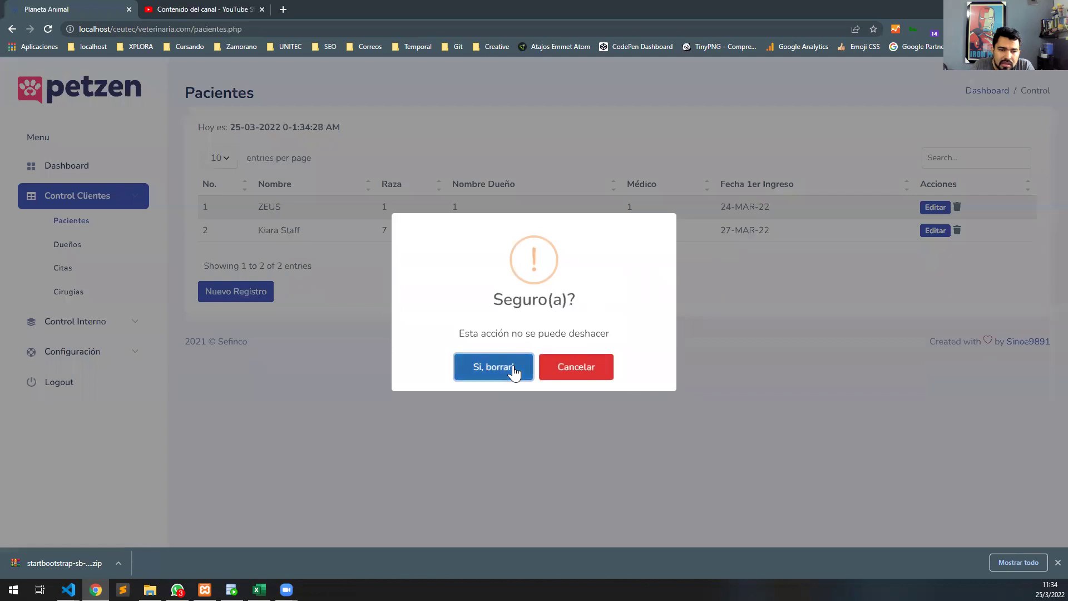
click(514, 369)
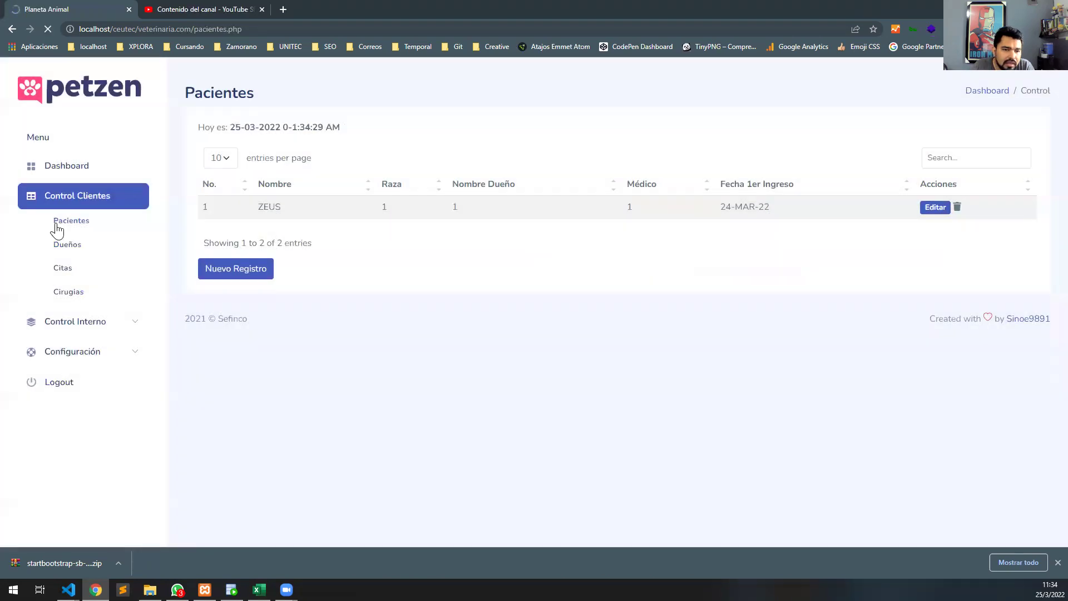
Delete the last two owners (rows 9 and 8) from the Dueños list.
click(78, 248)
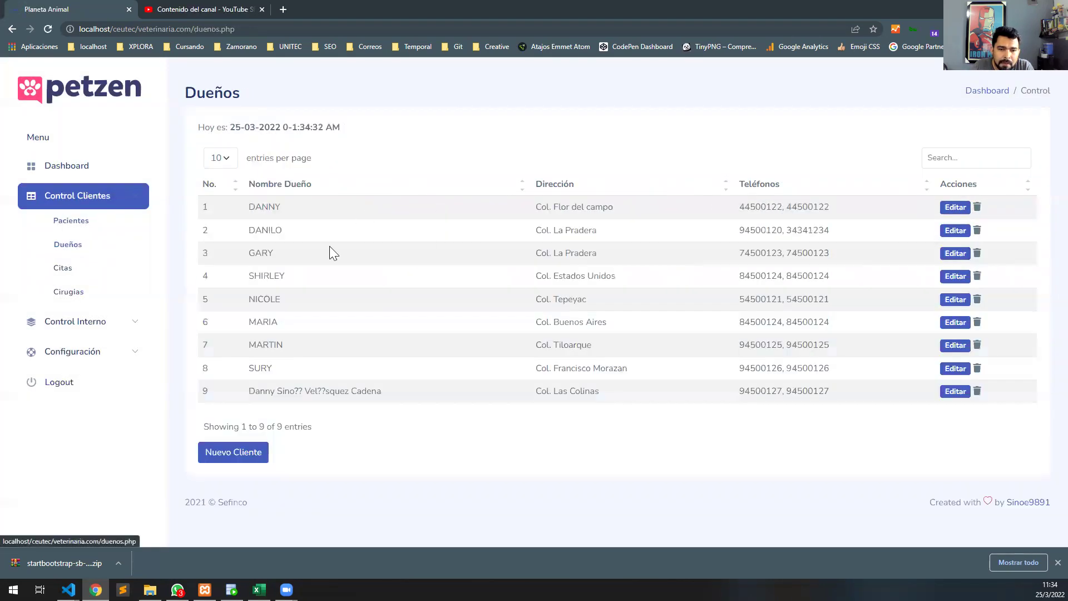
click(978, 389)
click(490, 366)
click(536, 378)
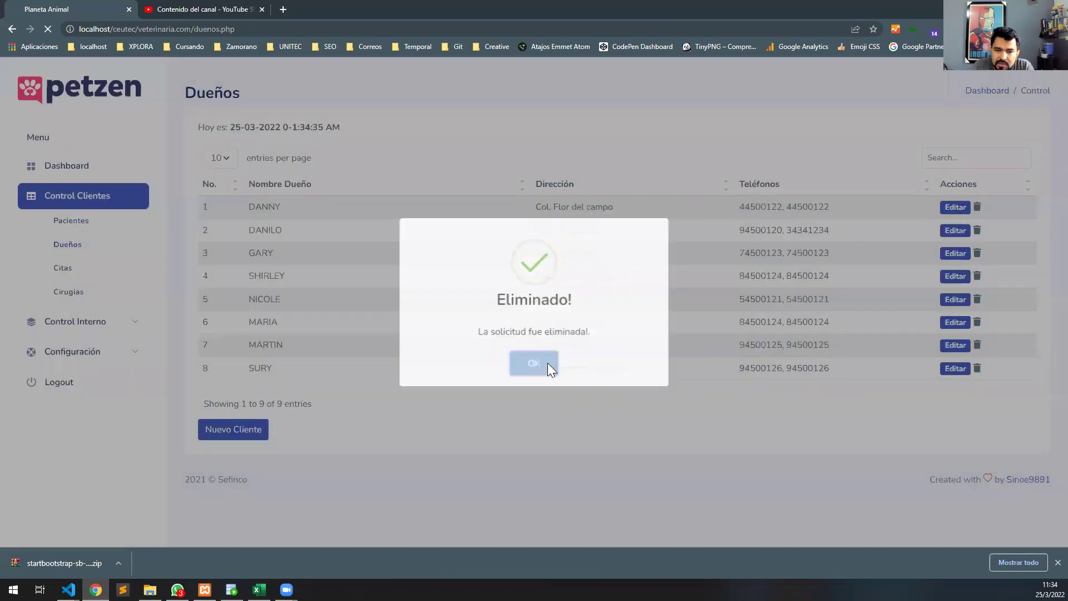
click(958, 207)
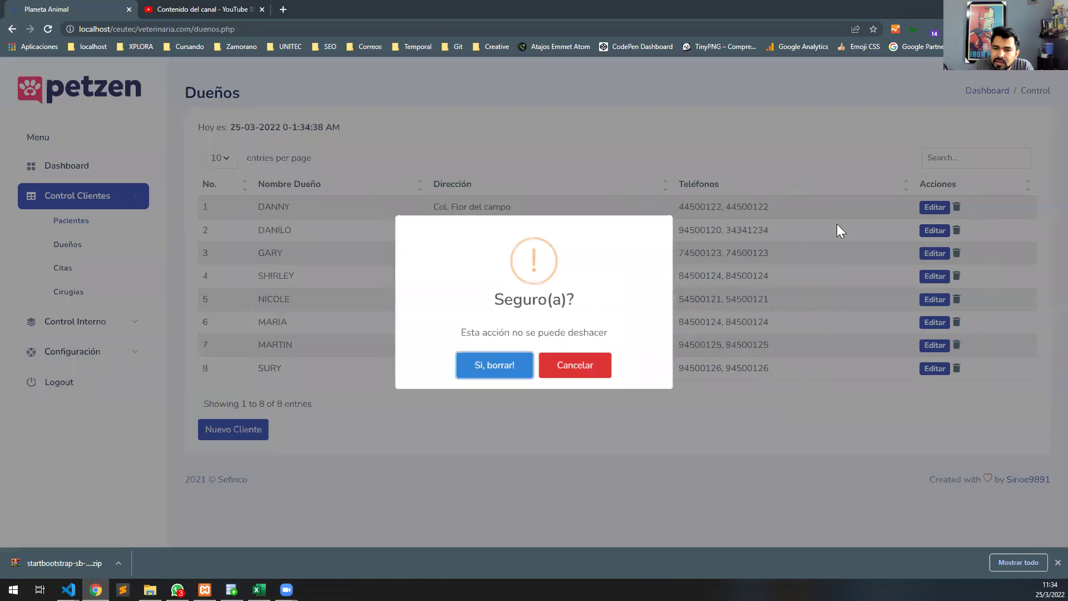
click(494, 365)
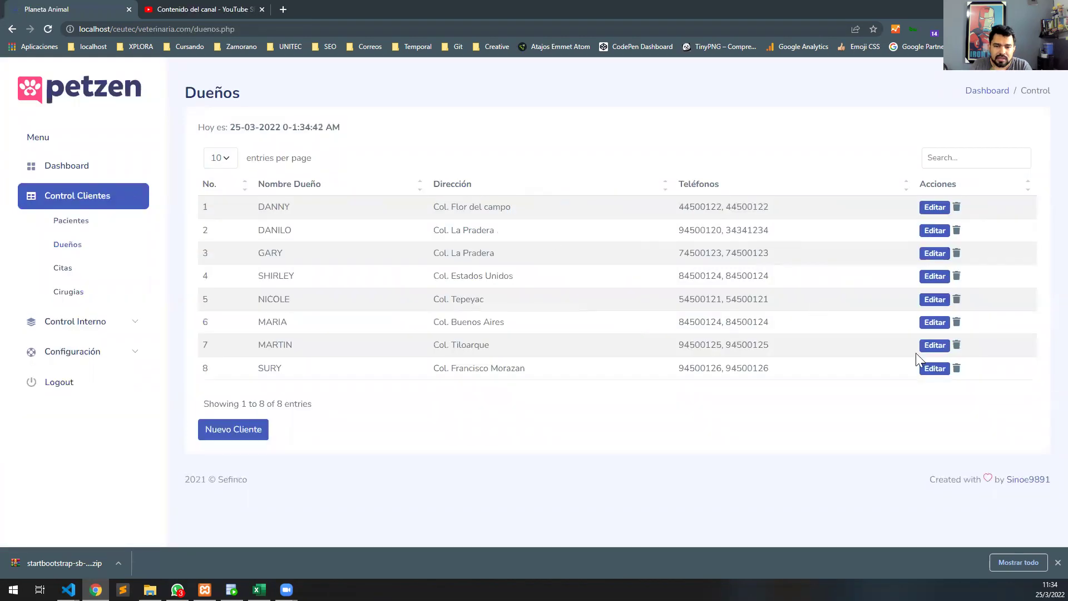
click(957, 368)
click(490, 365)
click(520, 352)
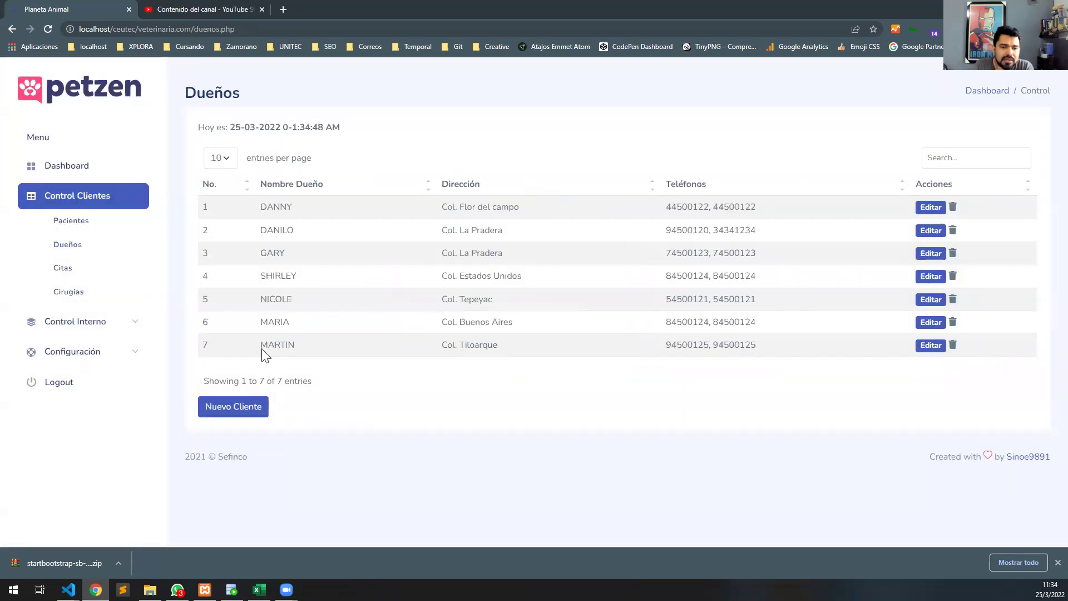
Start a new owner with ID Dueño 11 and enter the owner's full name.
click(247, 409)
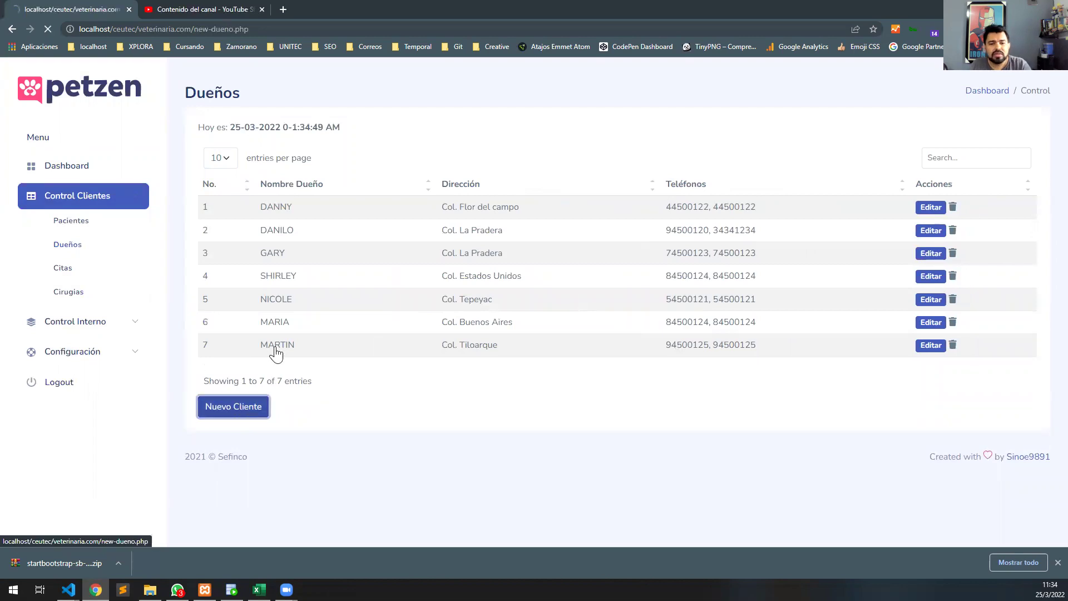
click(336, 224)
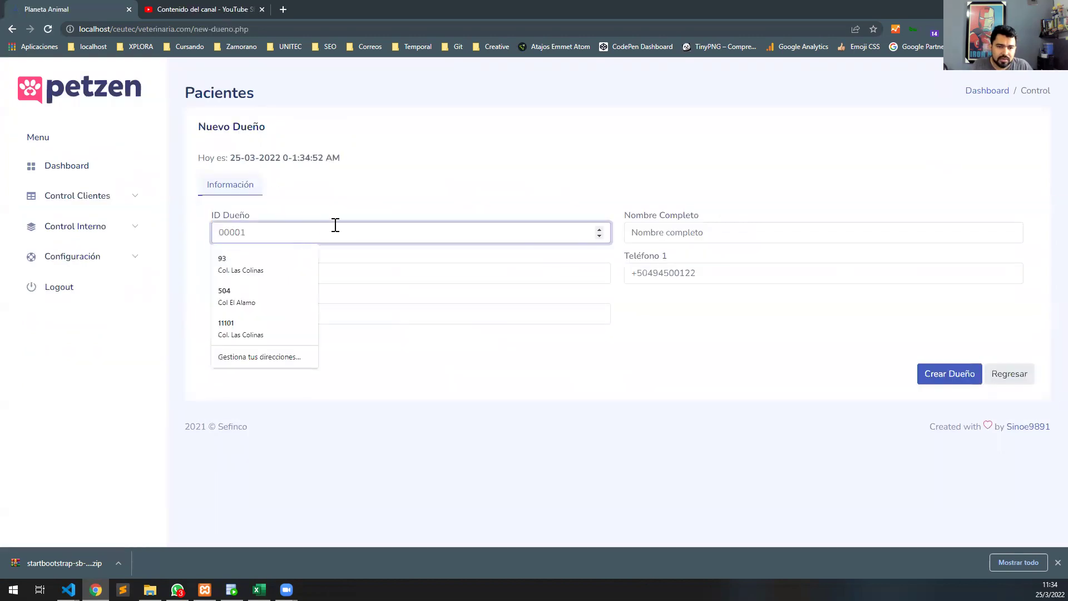
text(11)
click(685, 231)
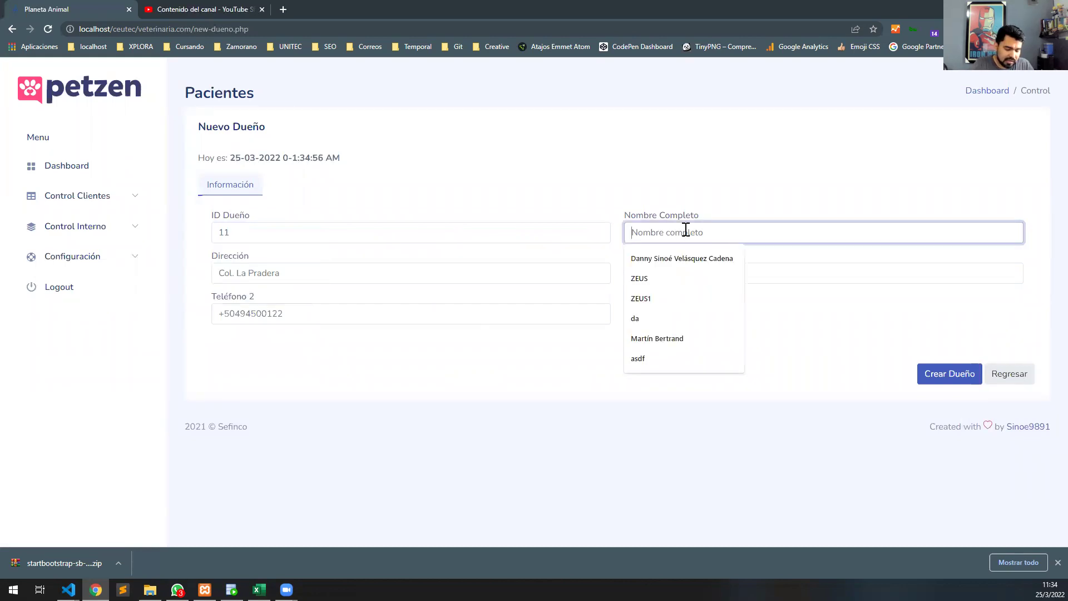
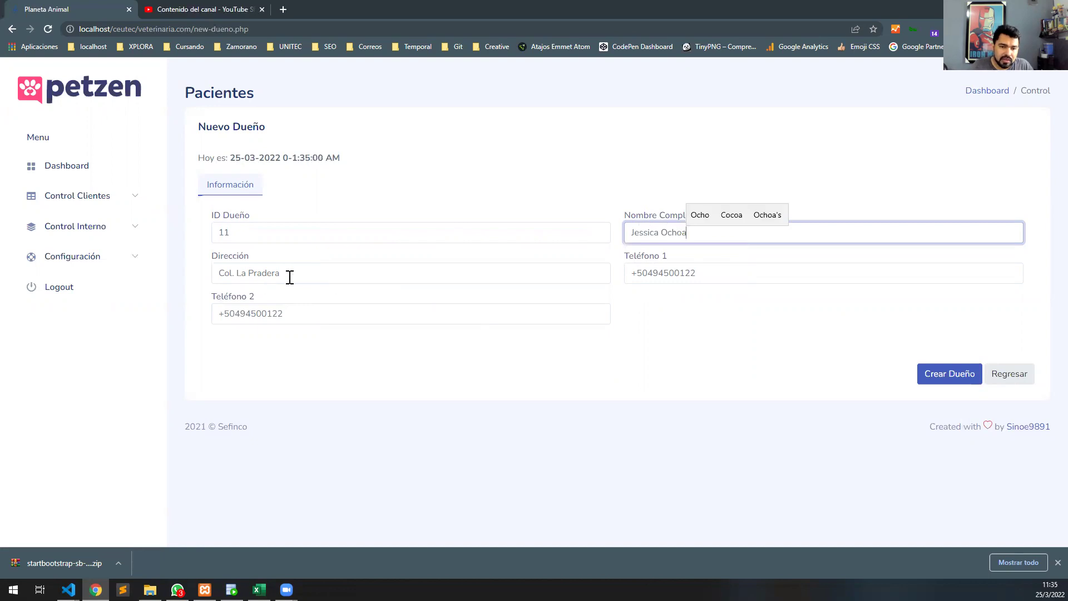
Fill address and both phone numbers from saved entries and create the owner.
click(297, 273)
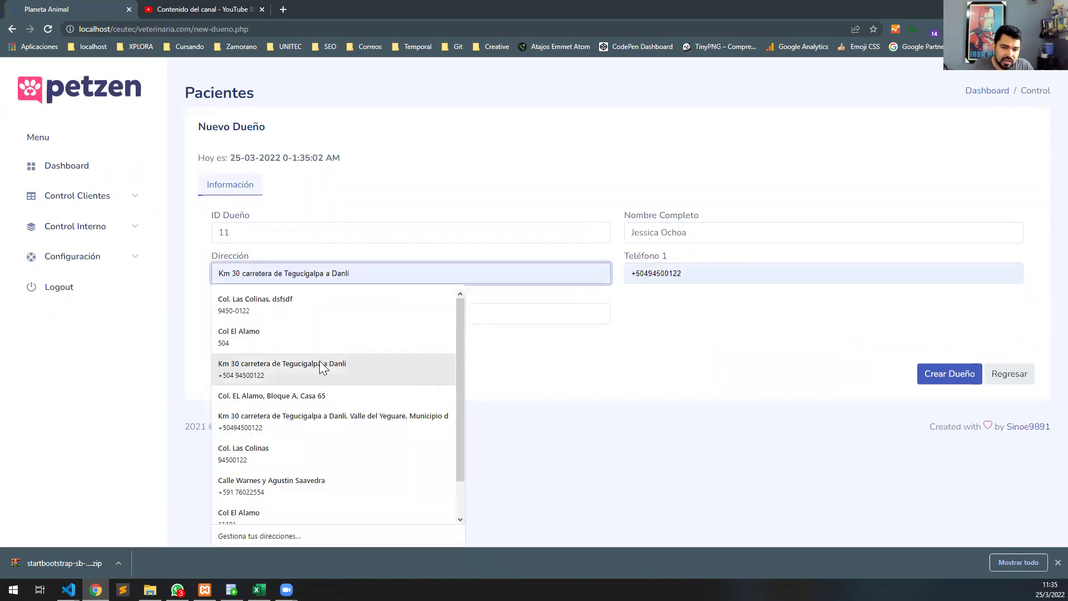
click(324, 396)
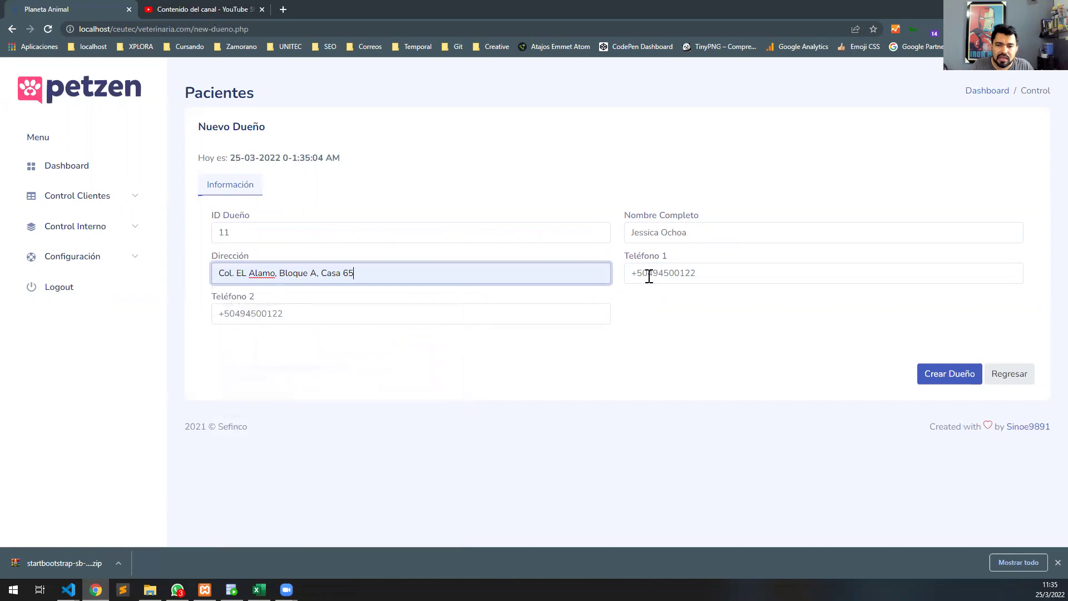
click(699, 272)
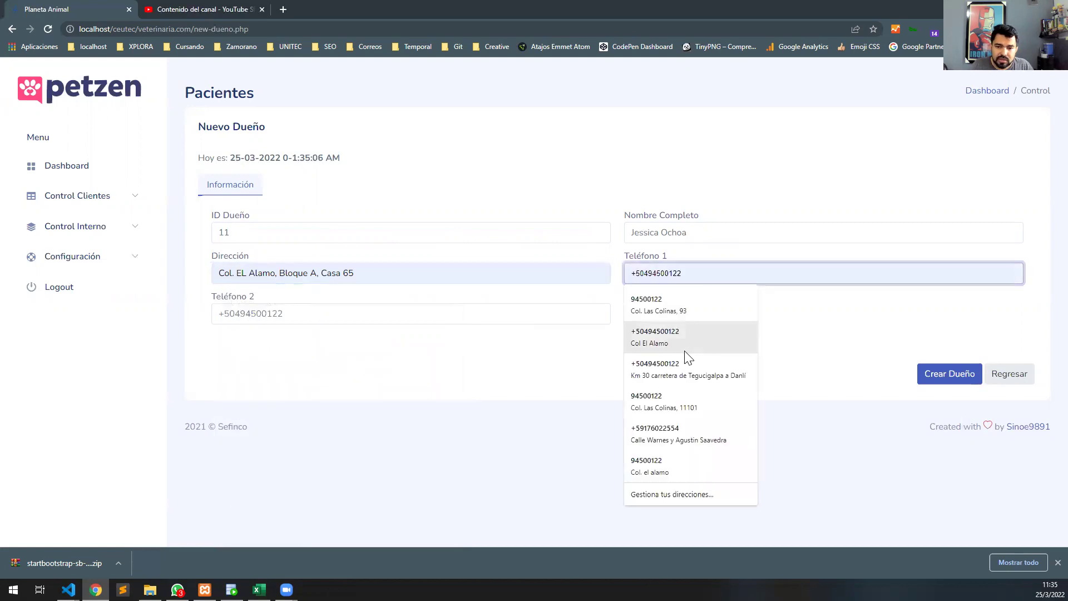
click(686, 341)
click(408, 317)
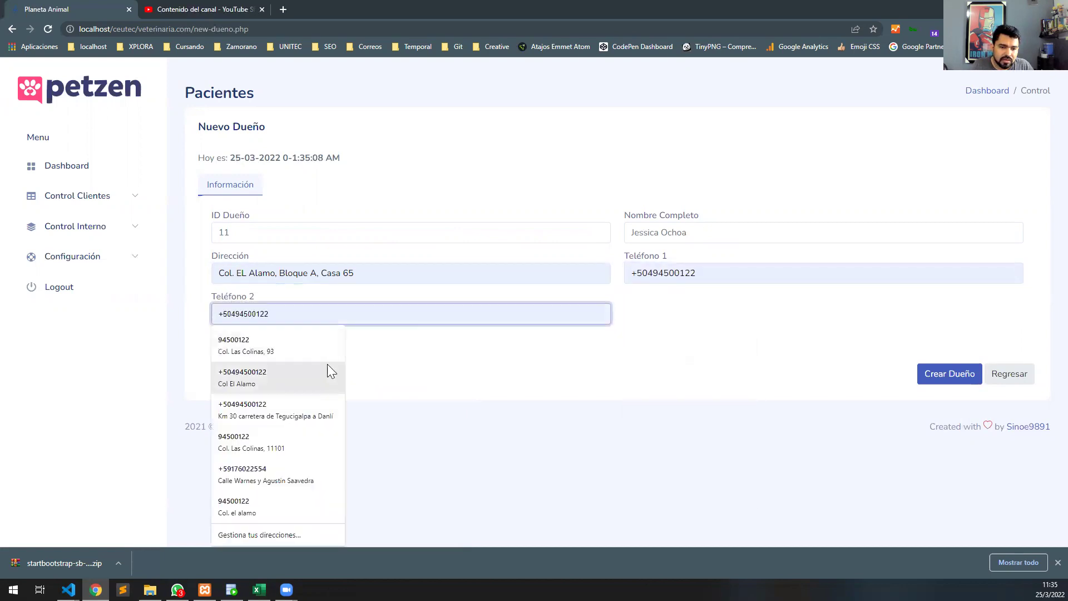
click(309, 349)
click(963, 384)
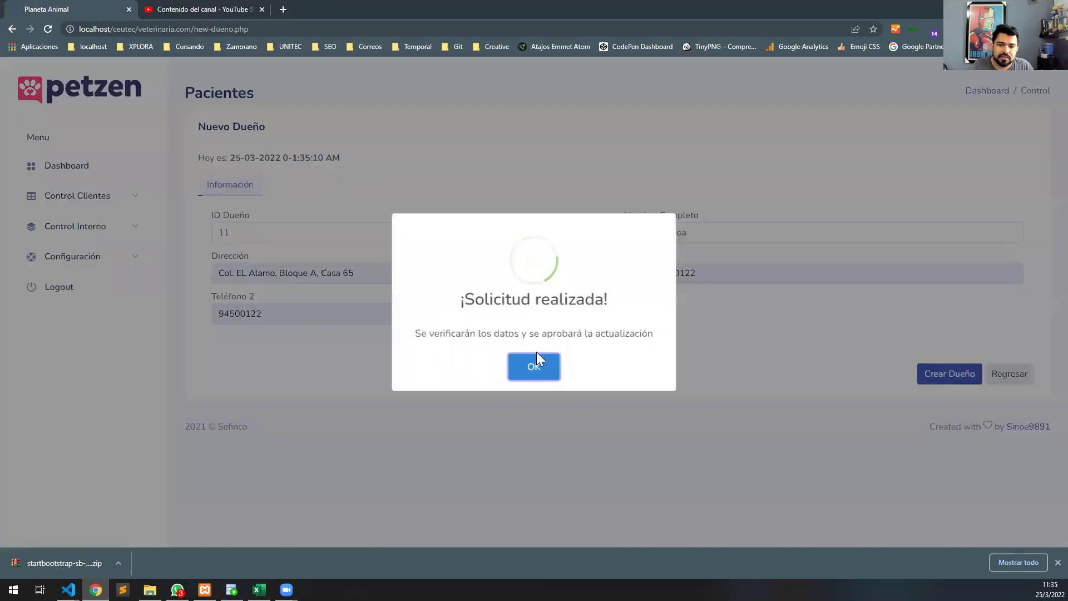
click(536, 363)
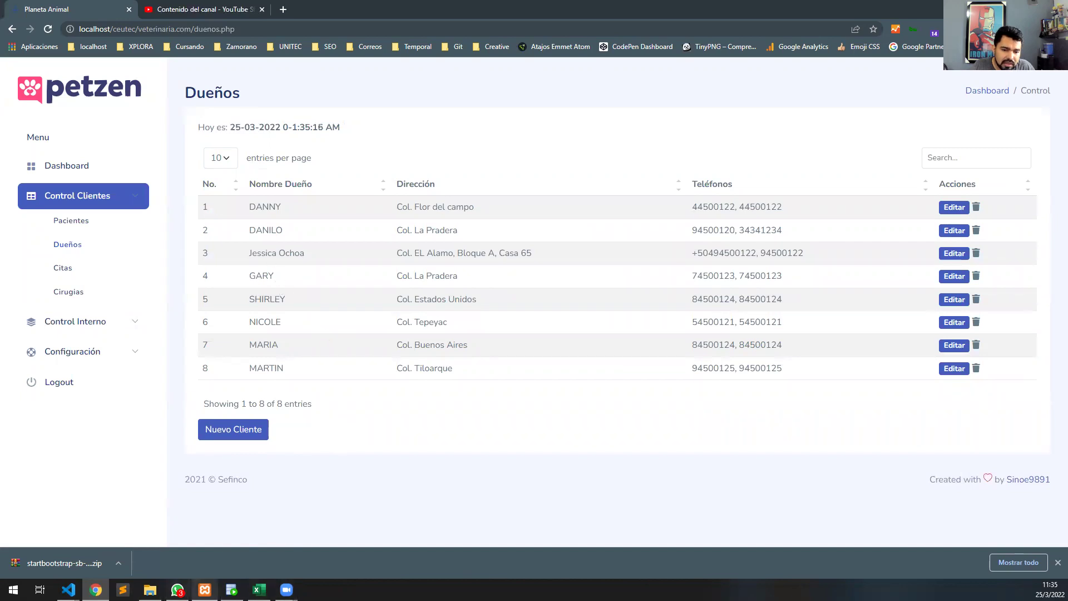
Confirm owner ID 11 in the DUENO table data, then start another new owner in Petzen.
click(231, 590)
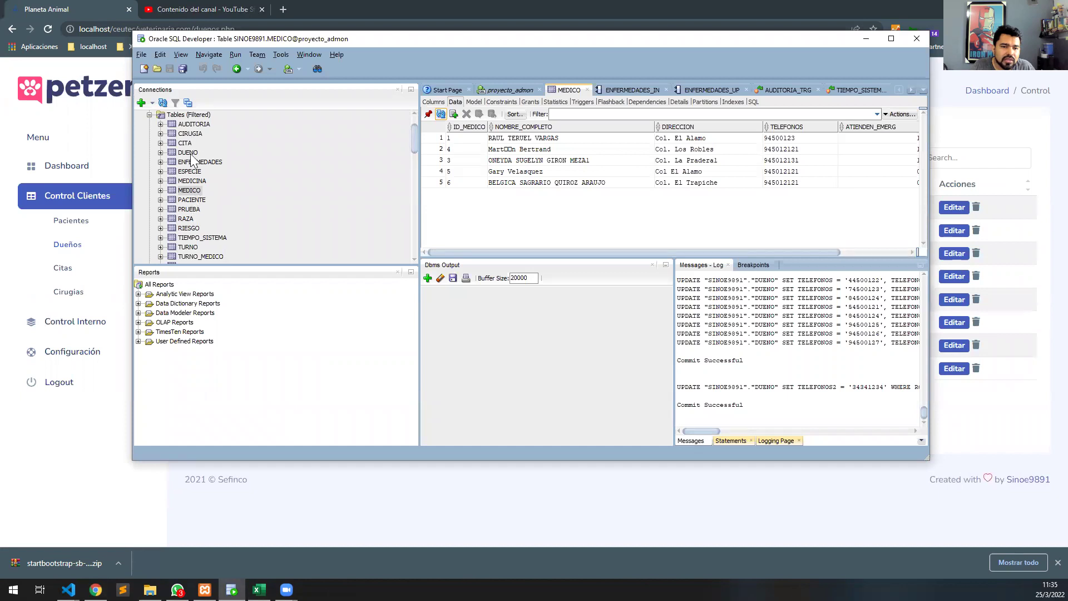
click(189, 153)
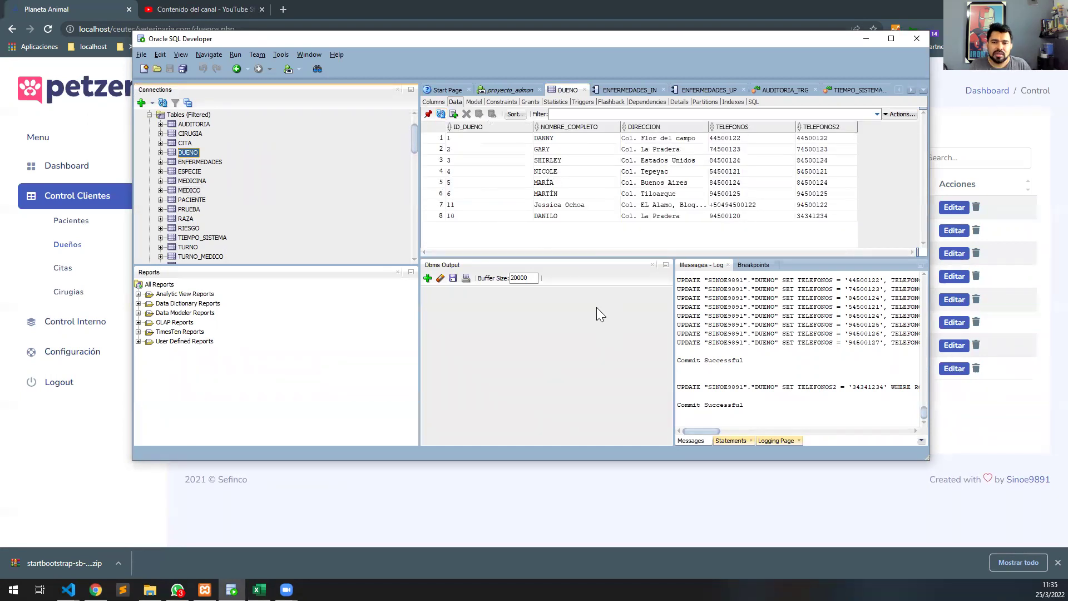
click(569, 211)
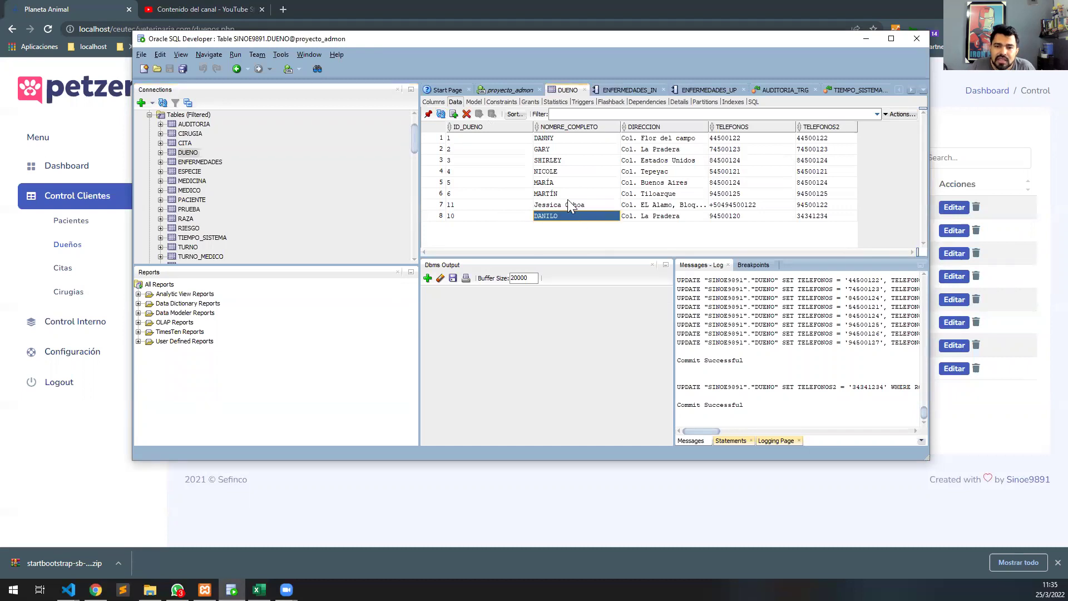
click(359, 499)
click(233, 434)
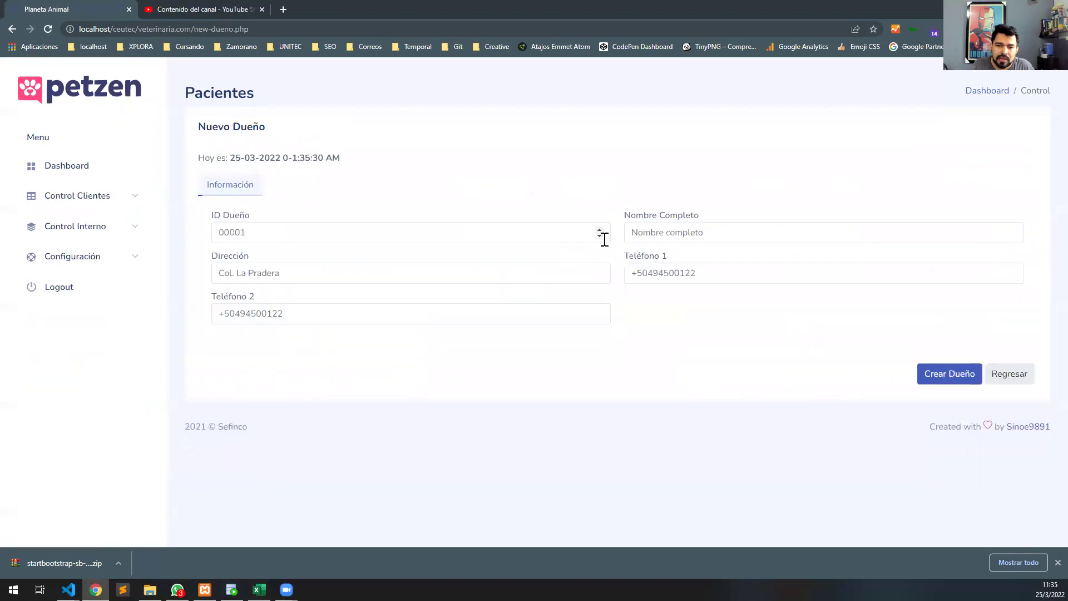
Enter owner ID 13, the owner's first name, and a saved address.
click(372, 234)
text(13)
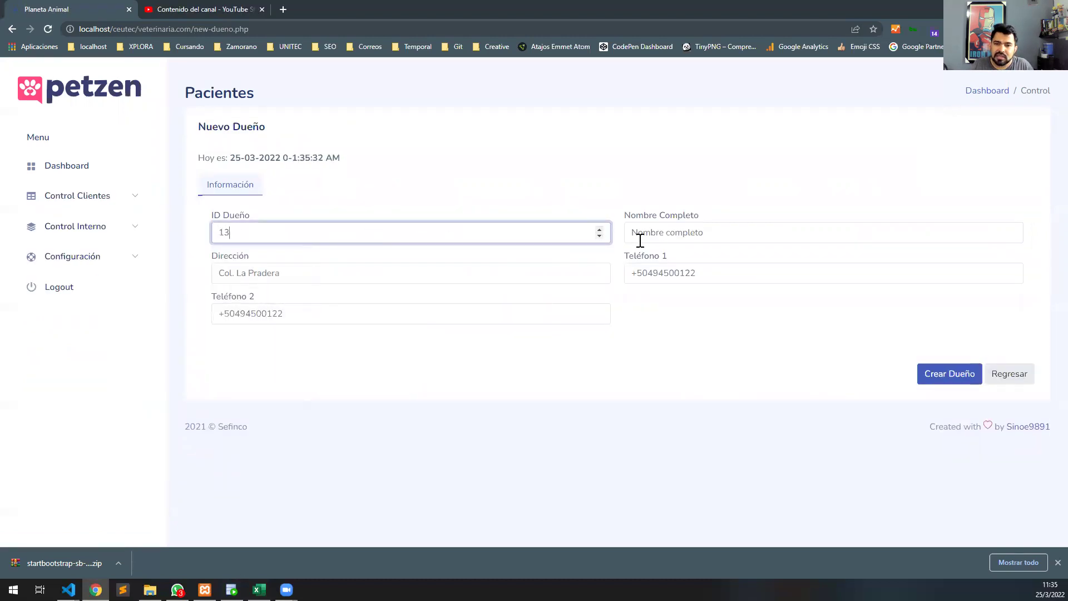
click(692, 232)
text(Danna)
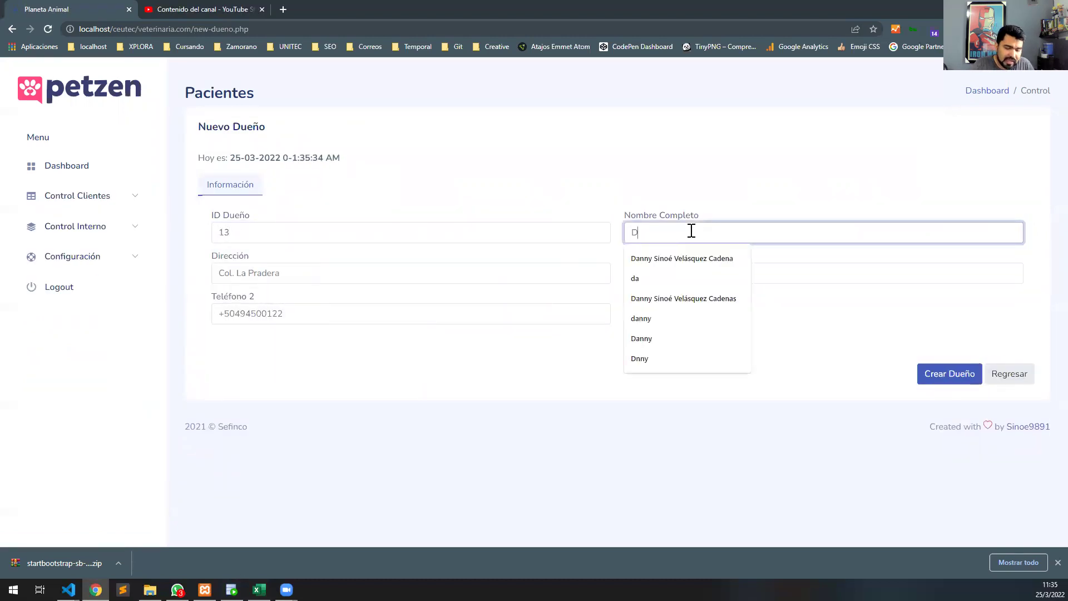
click(399, 278)
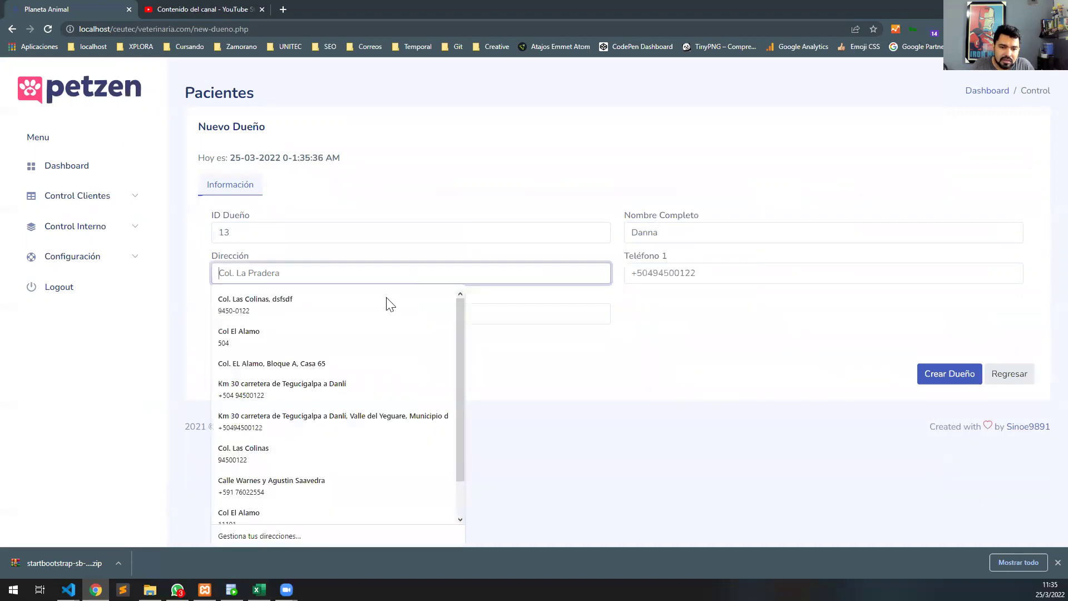
click(350, 309)
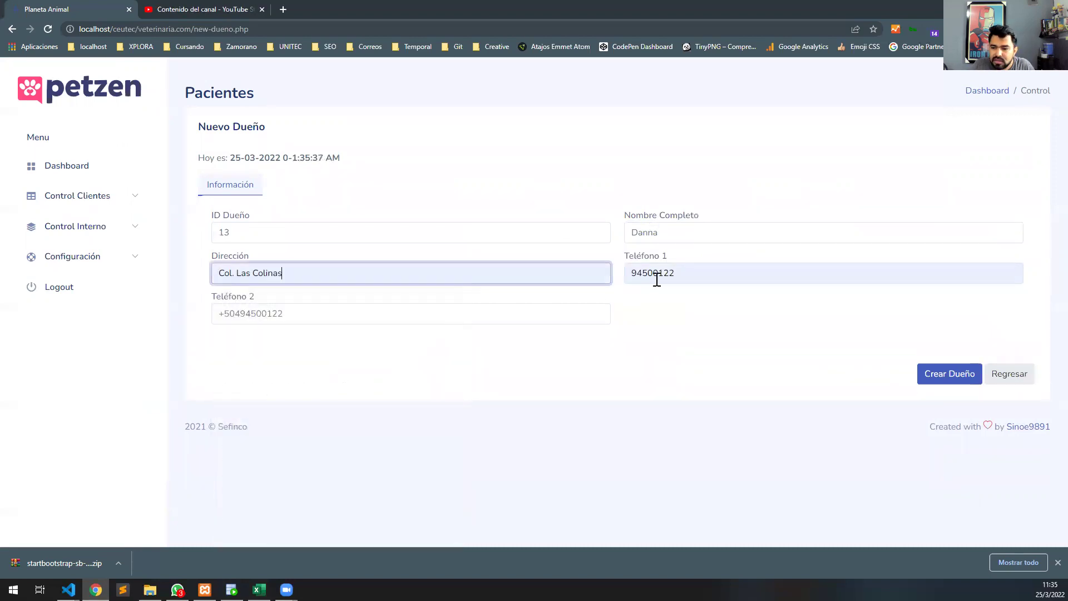
Accept the suggested Teléfono 2, change Teléfono 1's last digit to 5, and create the owner.
click(451, 311)
click(295, 347)
click(697, 277)
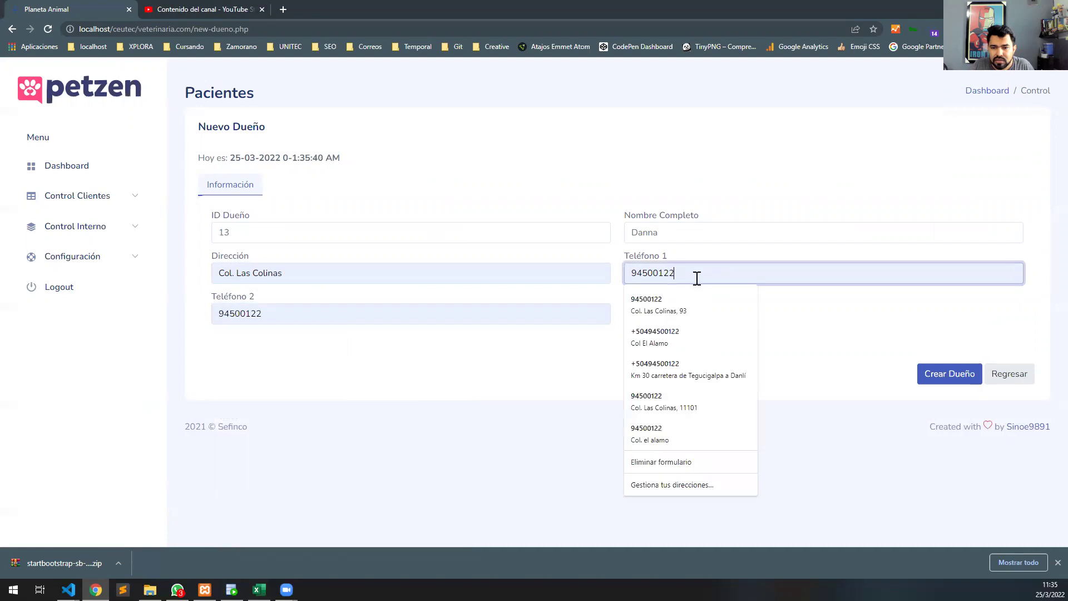
key(BackSpace)
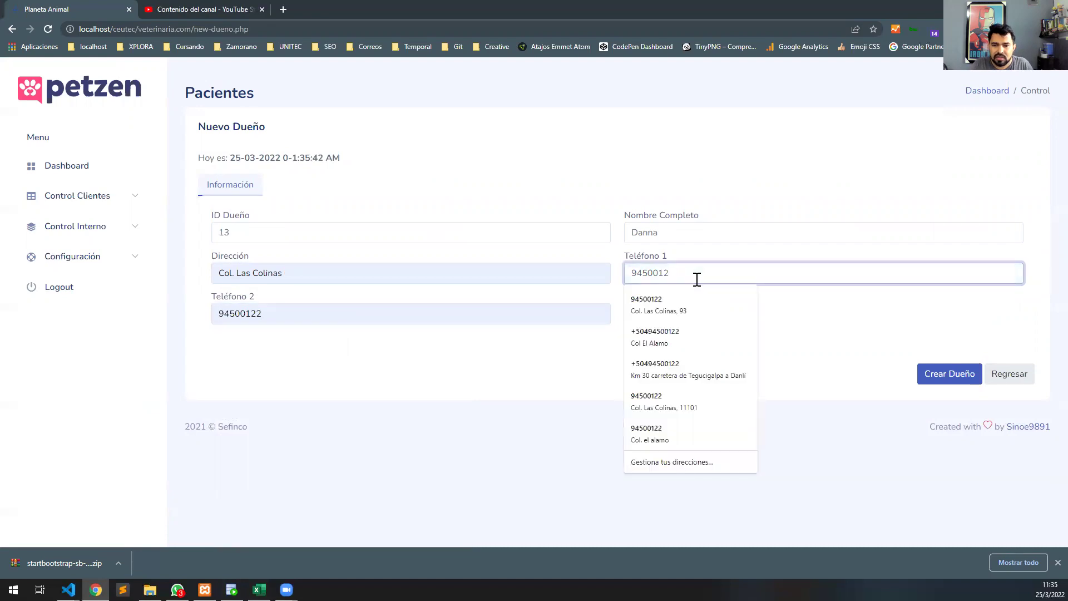
text(5)
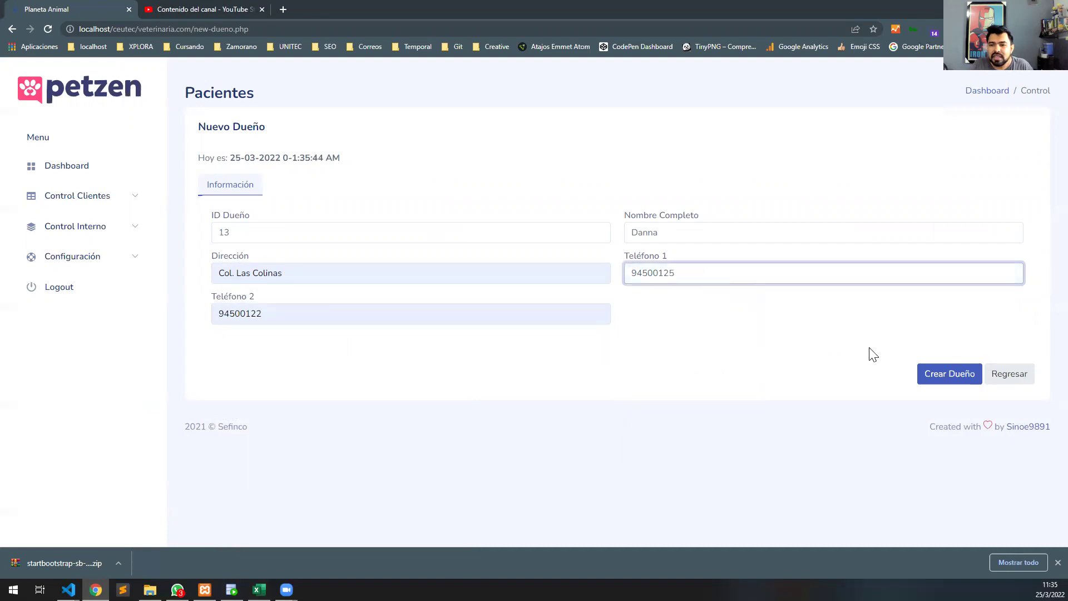
click(945, 369)
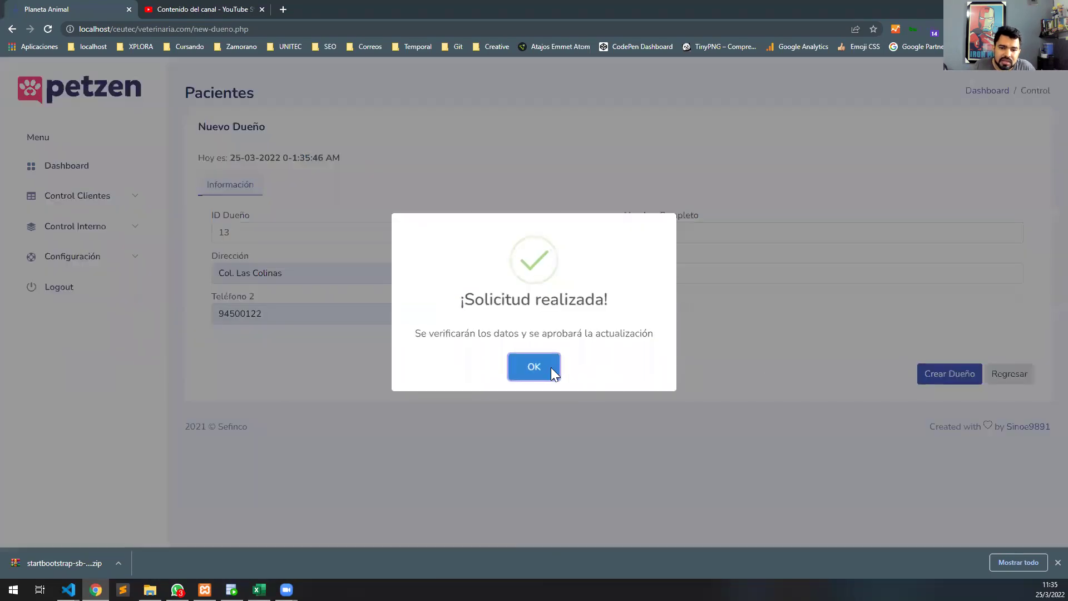
click(550, 366)
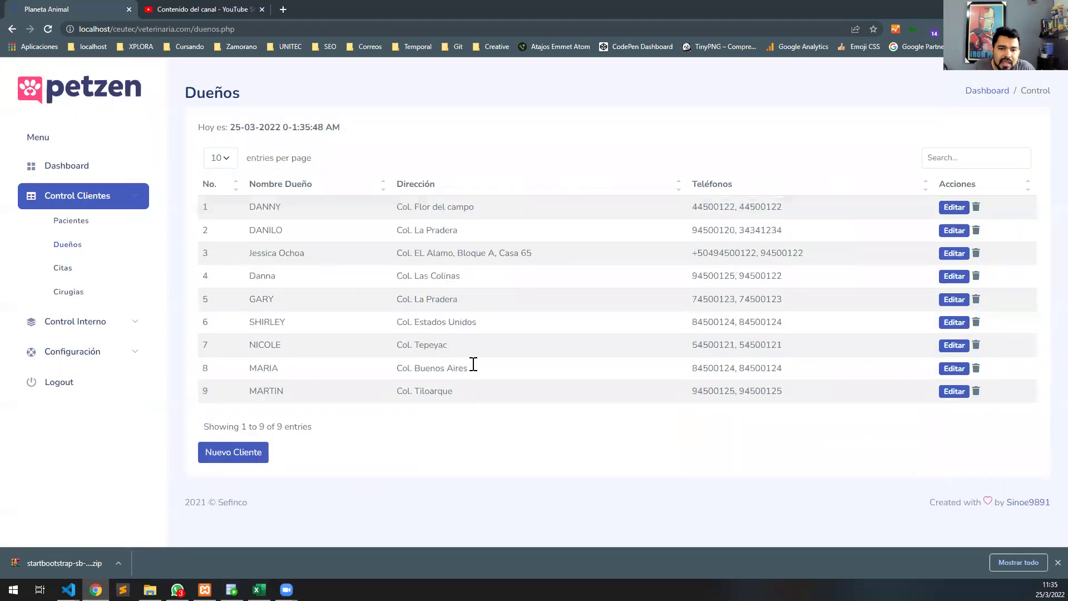
Delete the fourth (Col. Las Colinas) owner, then open the third owner for editing.
double_click(259, 275)
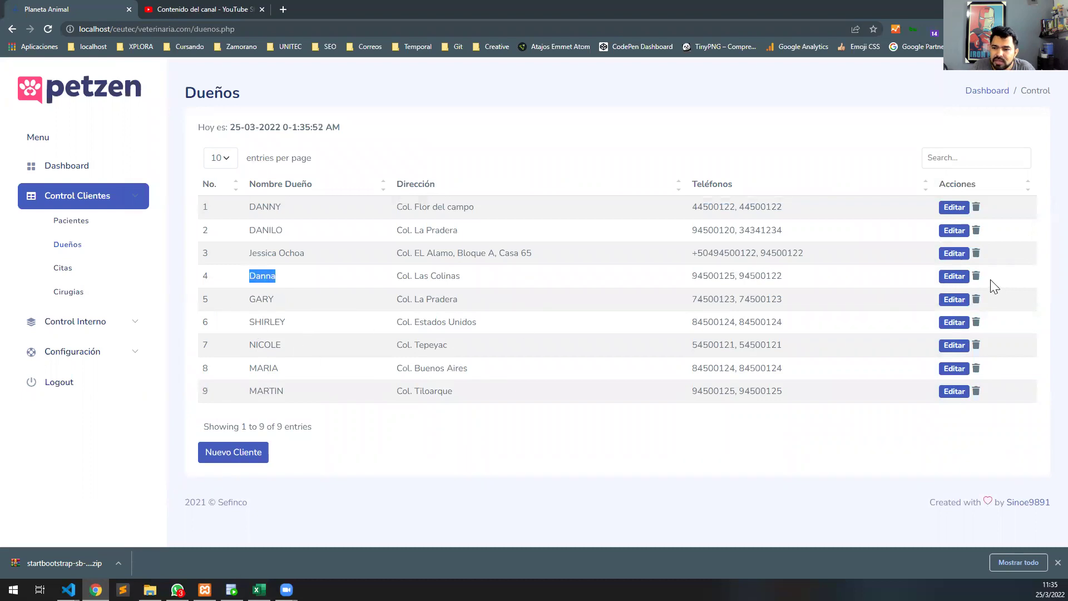
click(976, 276)
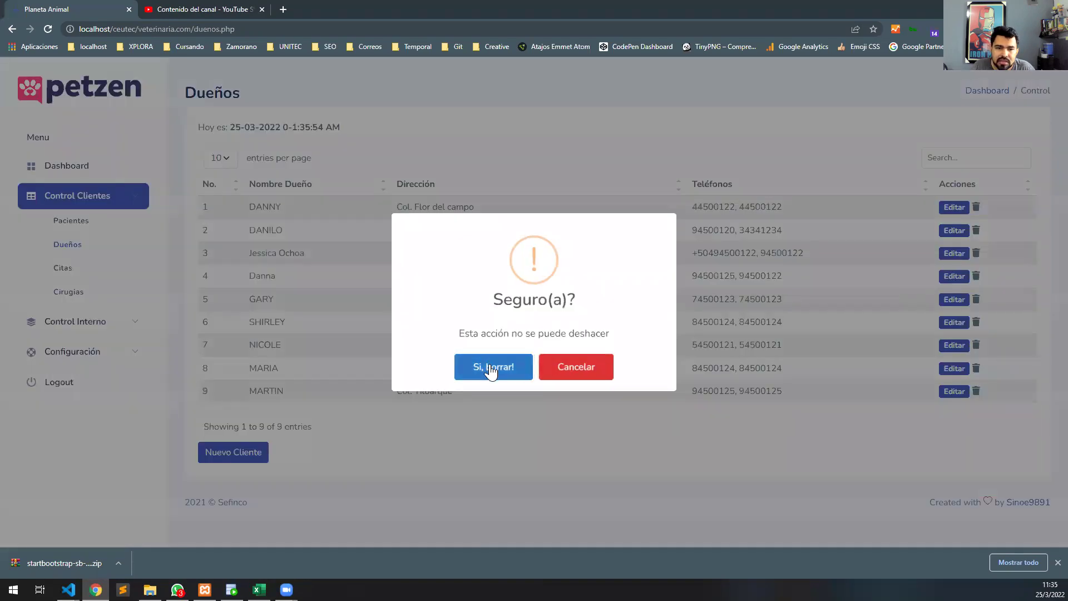
click(490, 368)
click(534, 369)
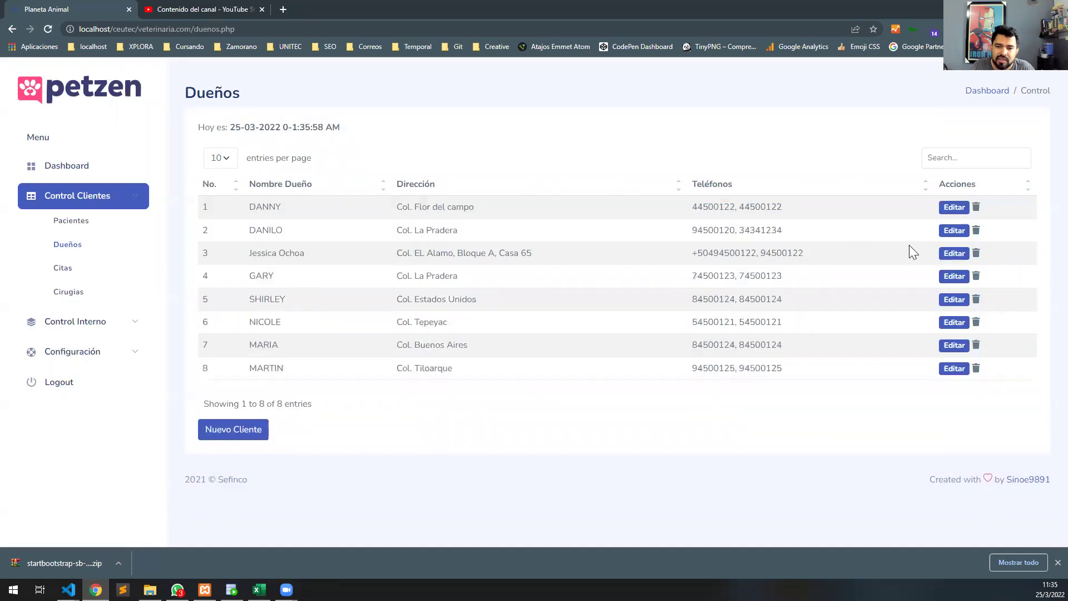
click(965, 255)
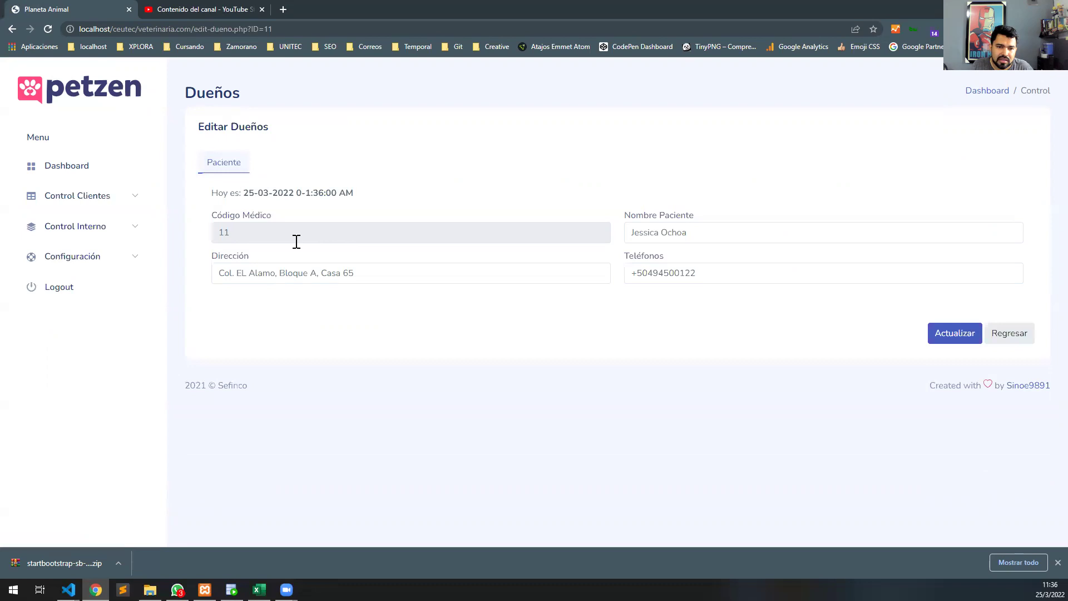
Cut the owner's surname, end the phone with 67, and save the update.
double_click(674, 233)
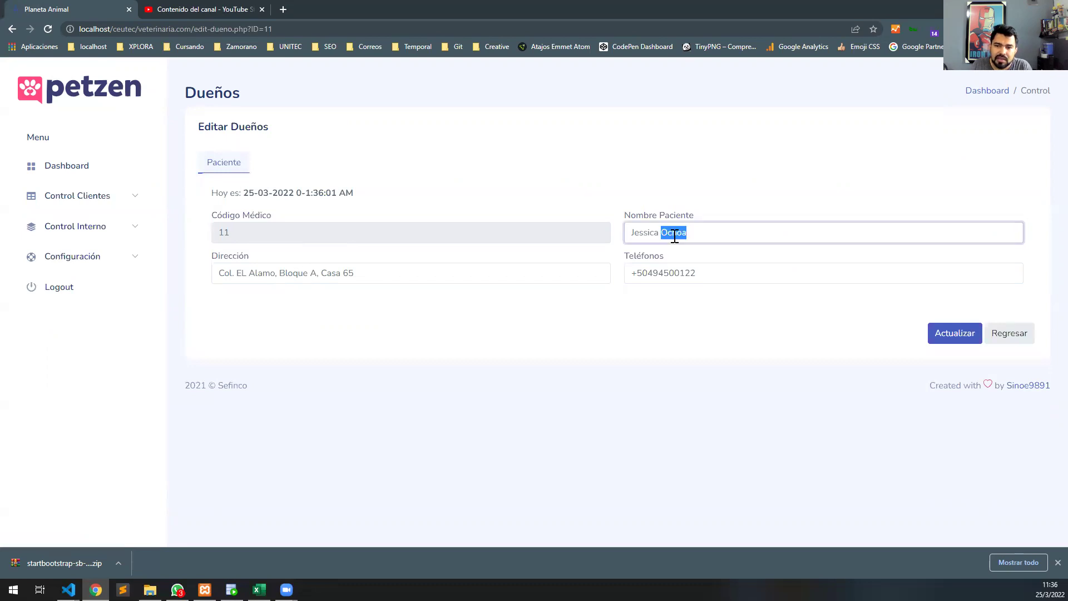
key(BackSpace)
click(729, 279)
key(BackSpace)
key(BackSpace)
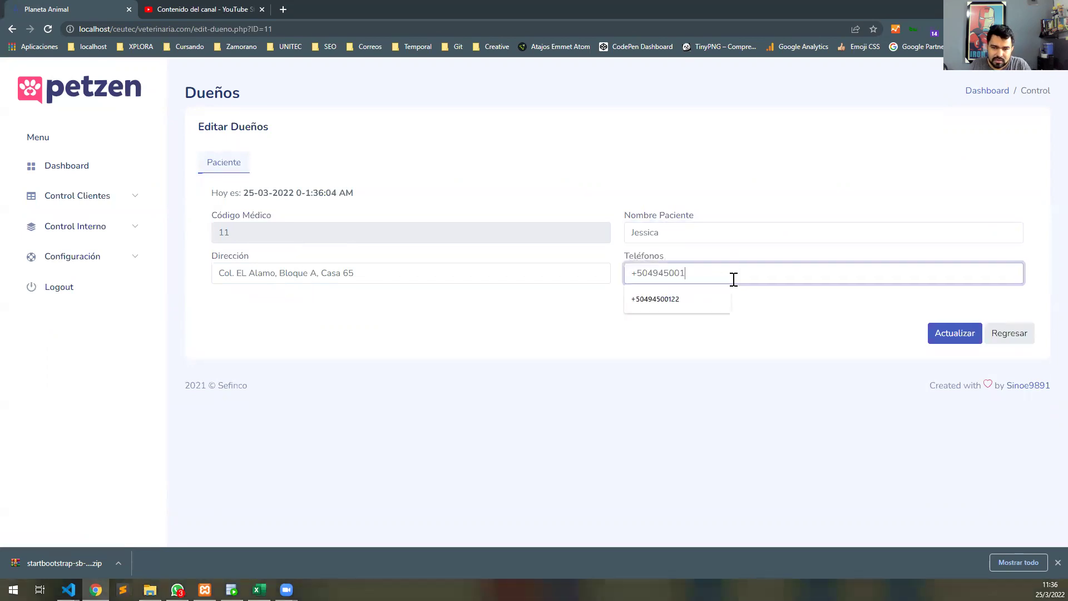
text(67)
click(951, 332)
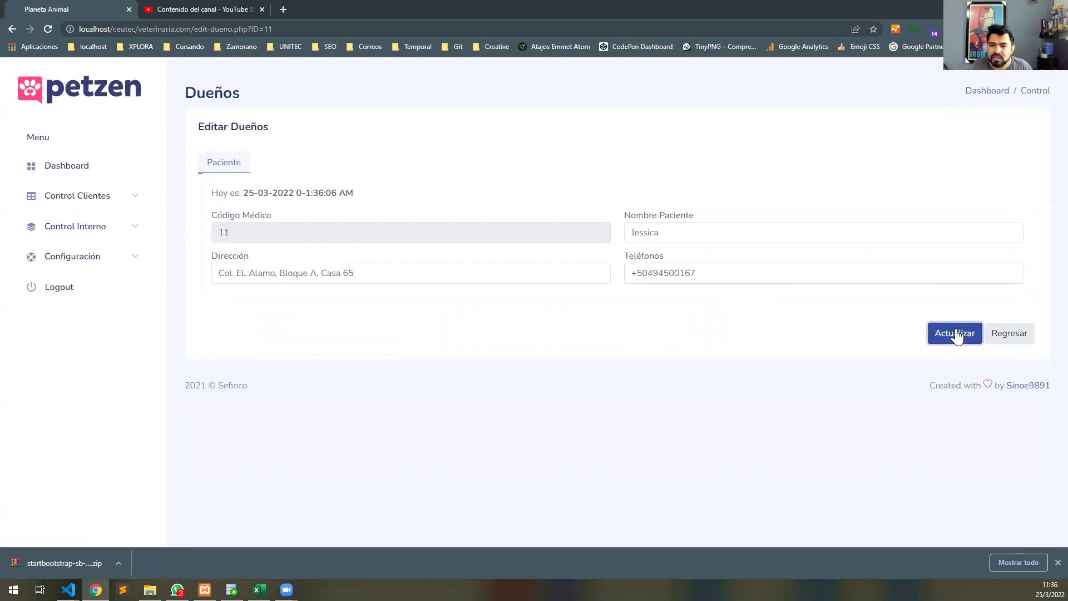
click(534, 366)
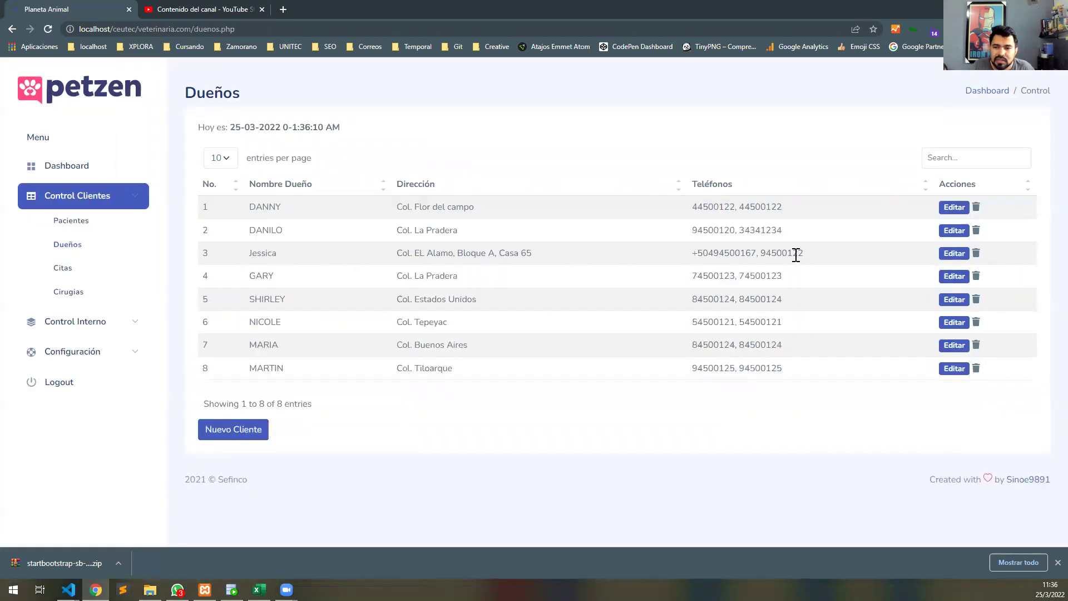
Review the updated owner row, then go to the Citas appointments page.
drag(757, 254, 695, 254)
double_click(287, 260)
click(293, 279)
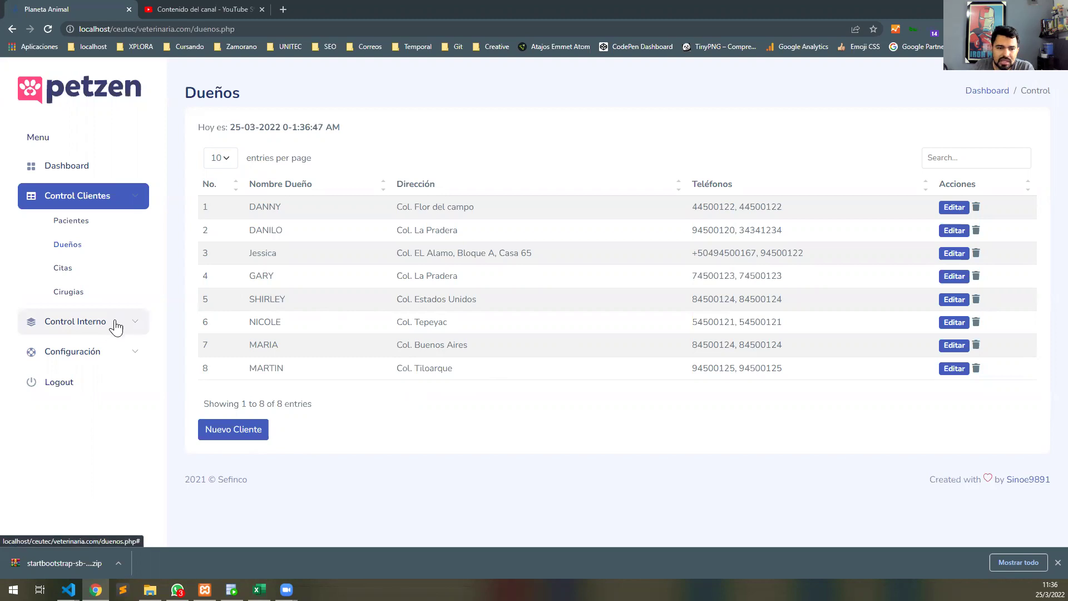
click(76, 273)
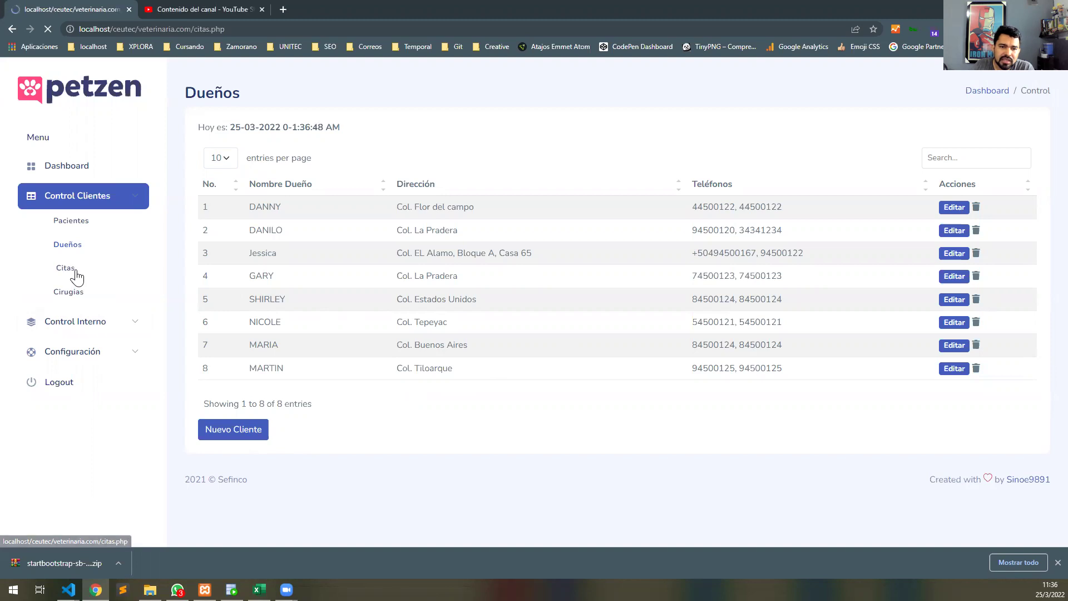
Start appointment ID 2 dated 25 March at 14:00.
click(240, 268)
click(349, 255)
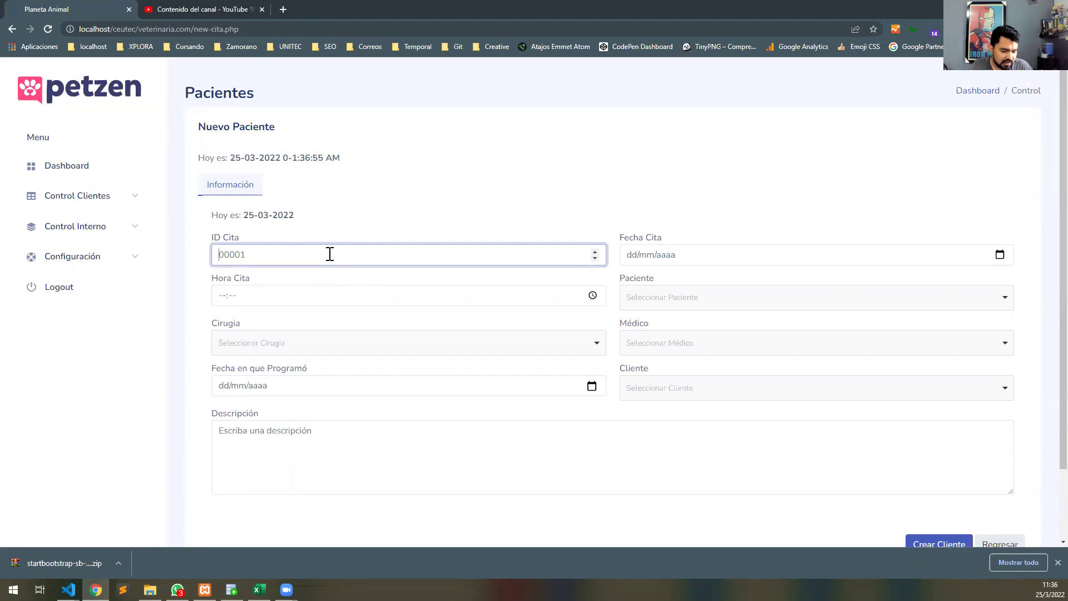
text(2)
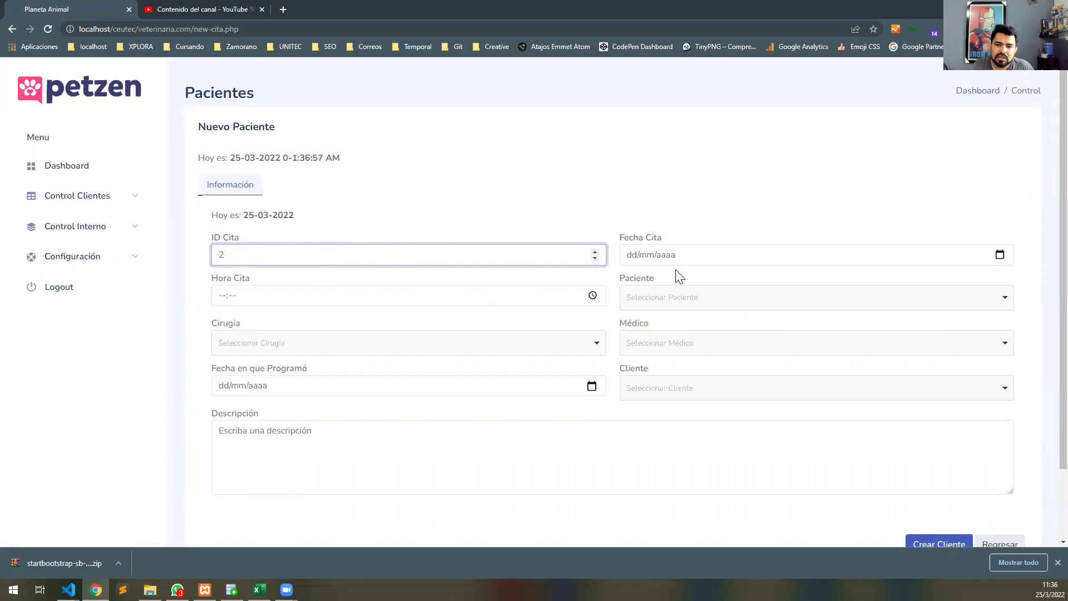
click(1012, 262)
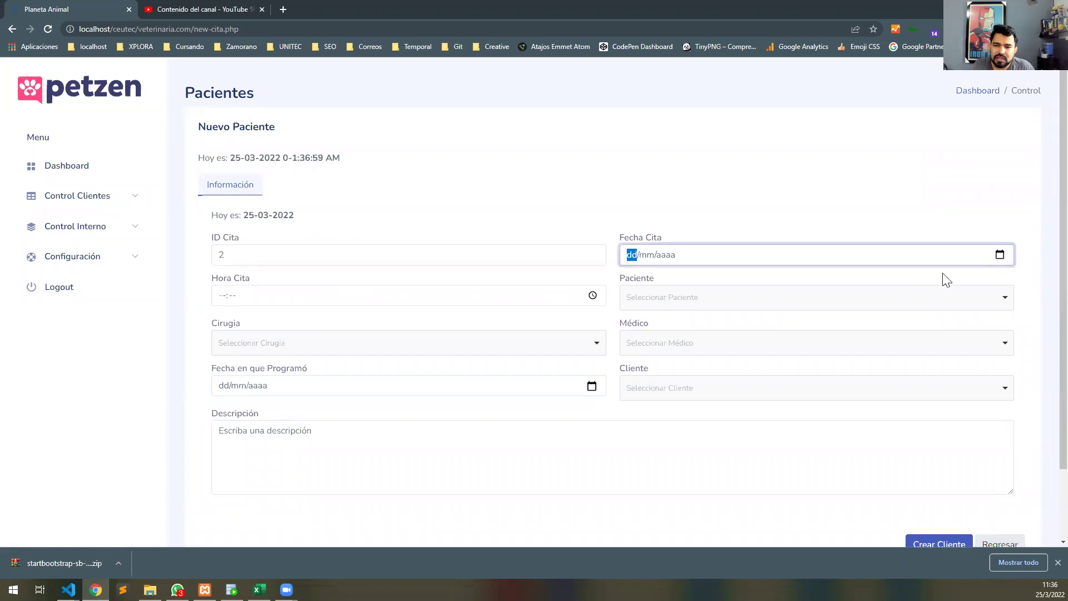
click(1000, 256)
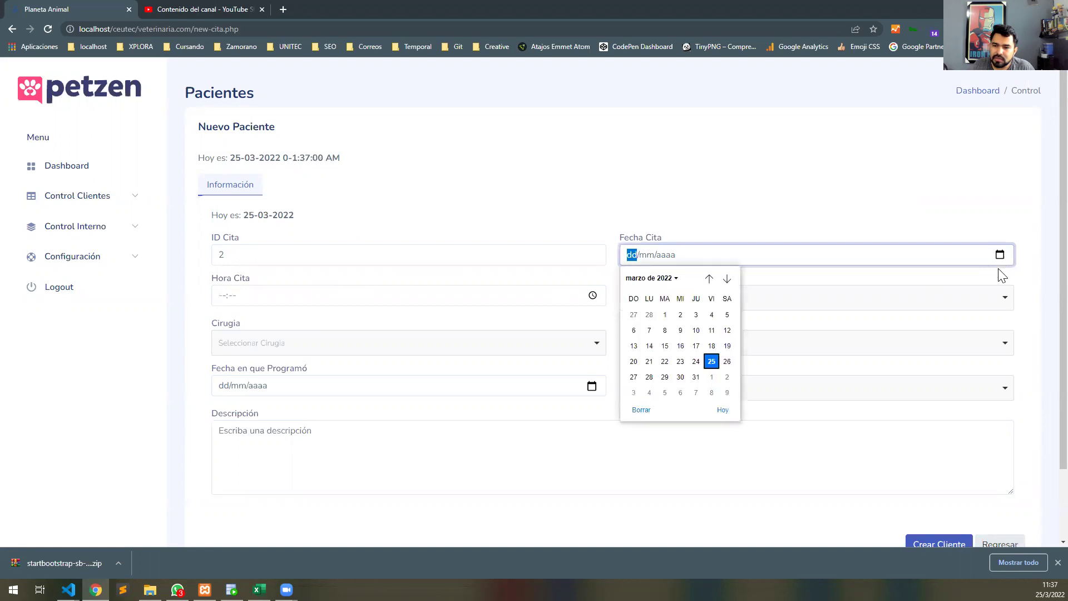
click(711, 362)
click(289, 299)
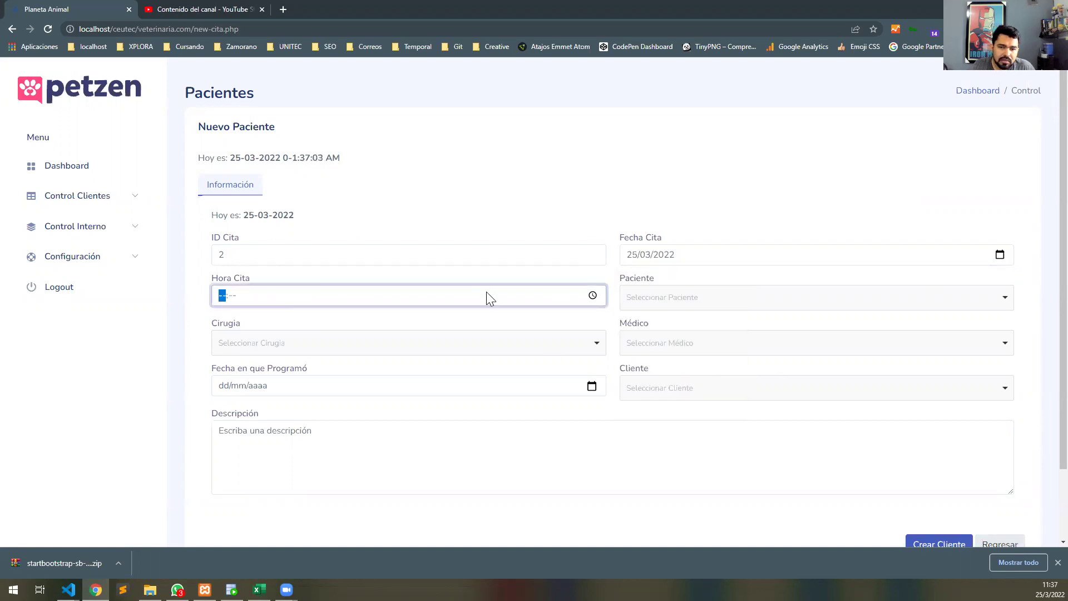
text(14:00)
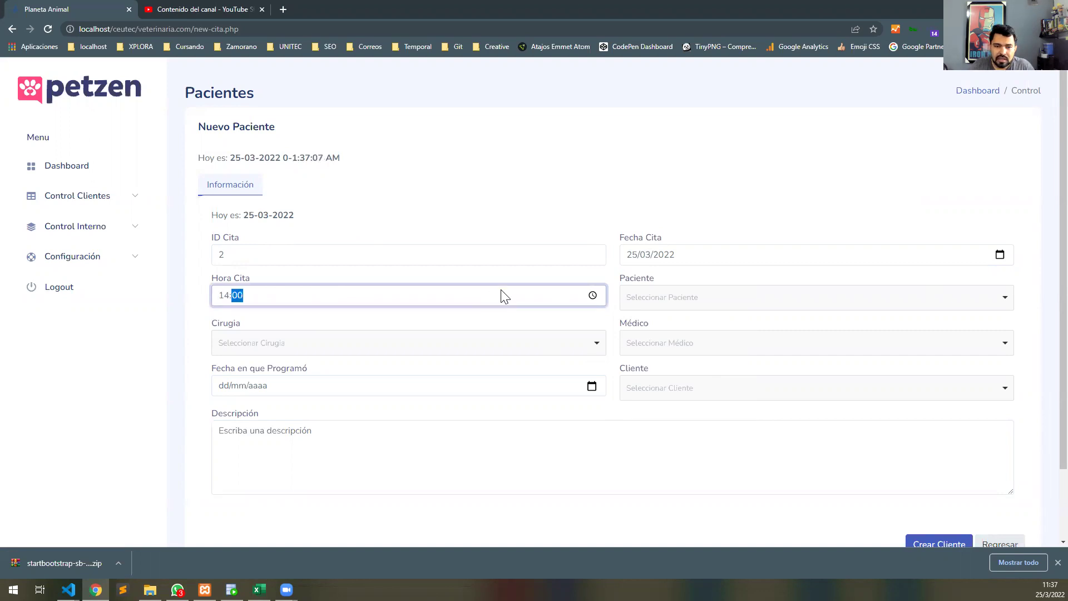
Choose cesarea as the surgery, pick the doctor, and select patient ZEUS.
click(443, 344)
scroll(339, 410, down, 1)
scroll(320, 410, up, 1)
click(314, 414)
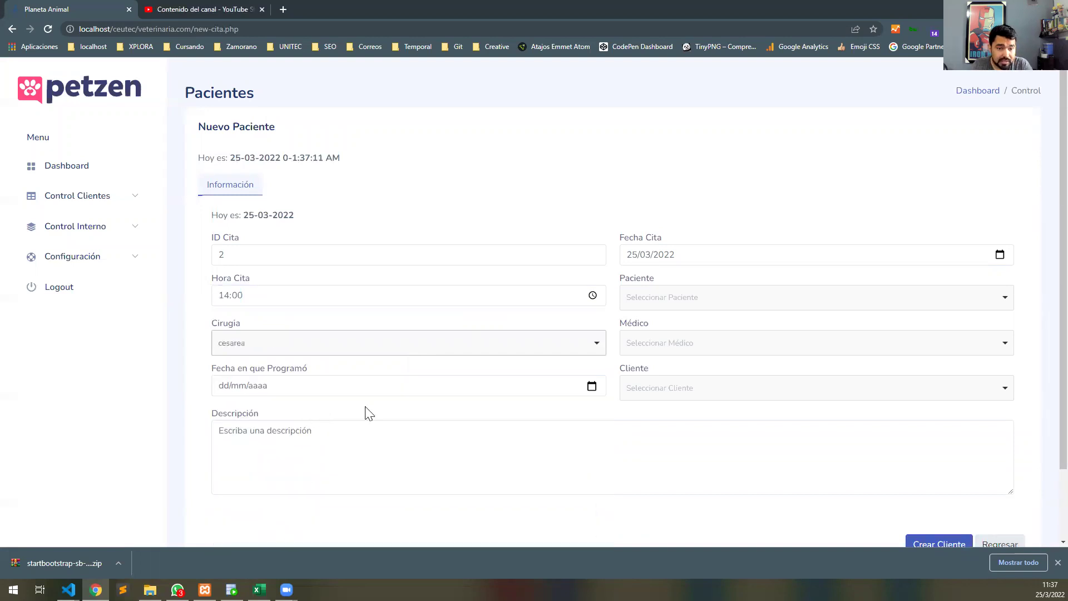
click(711, 345)
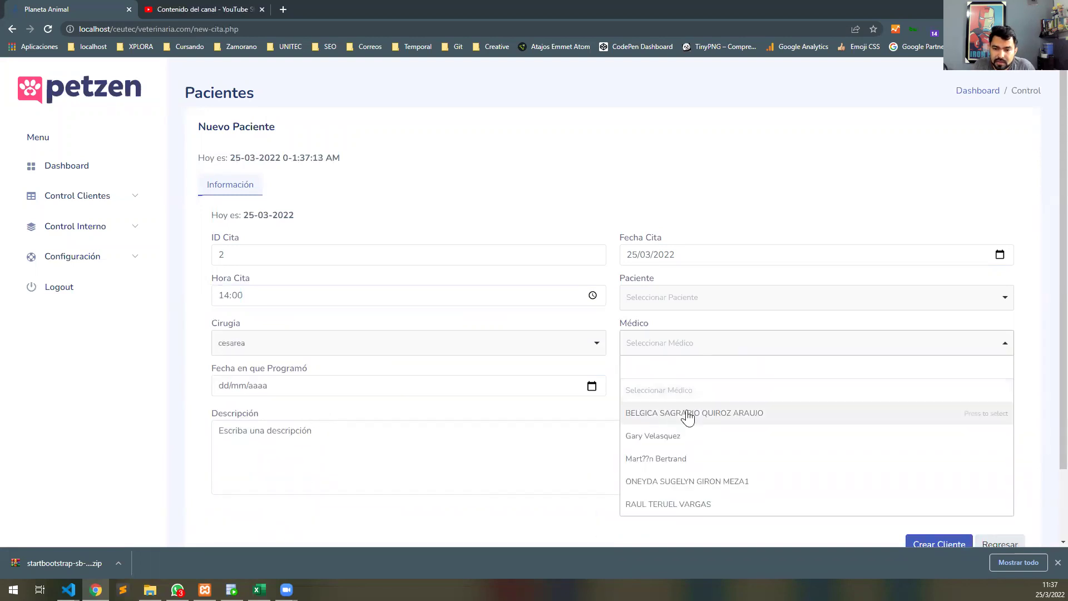
scroll(673, 457, down, 2)
click(675, 374)
click(674, 221)
click(659, 284)
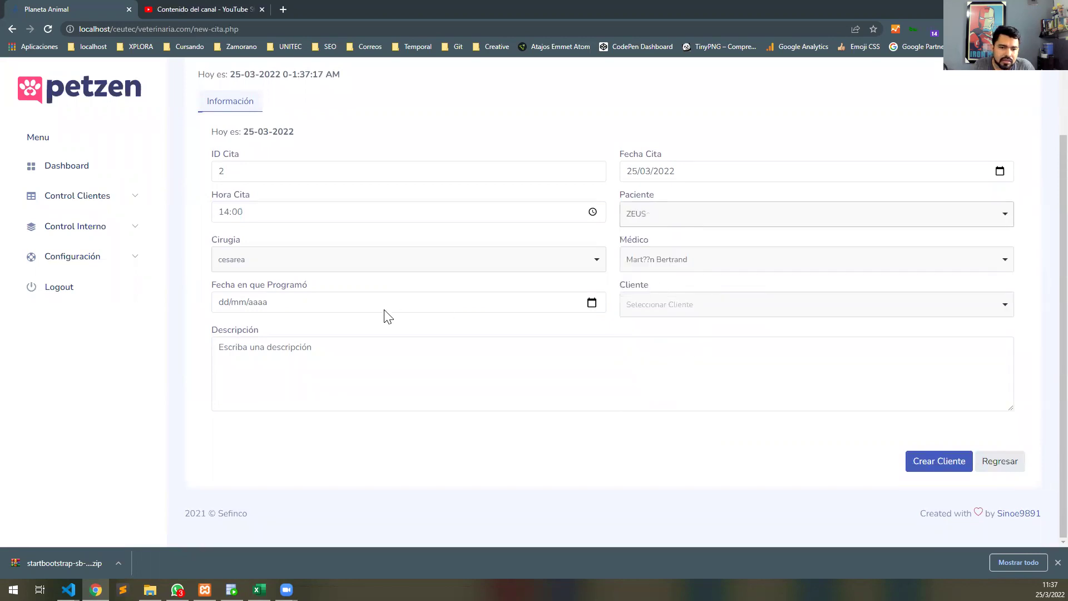
Set scheduling date 25 March, pick the client, add description 'Hola esto es un comentario de descripción', and submit.
click(592, 304)
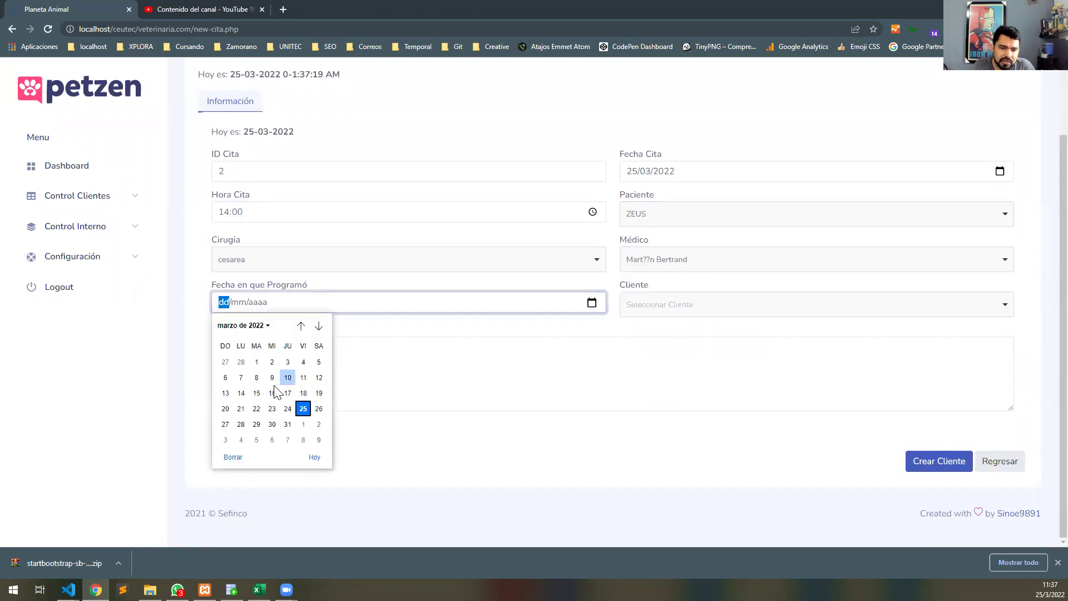
click(303, 410)
click(799, 310)
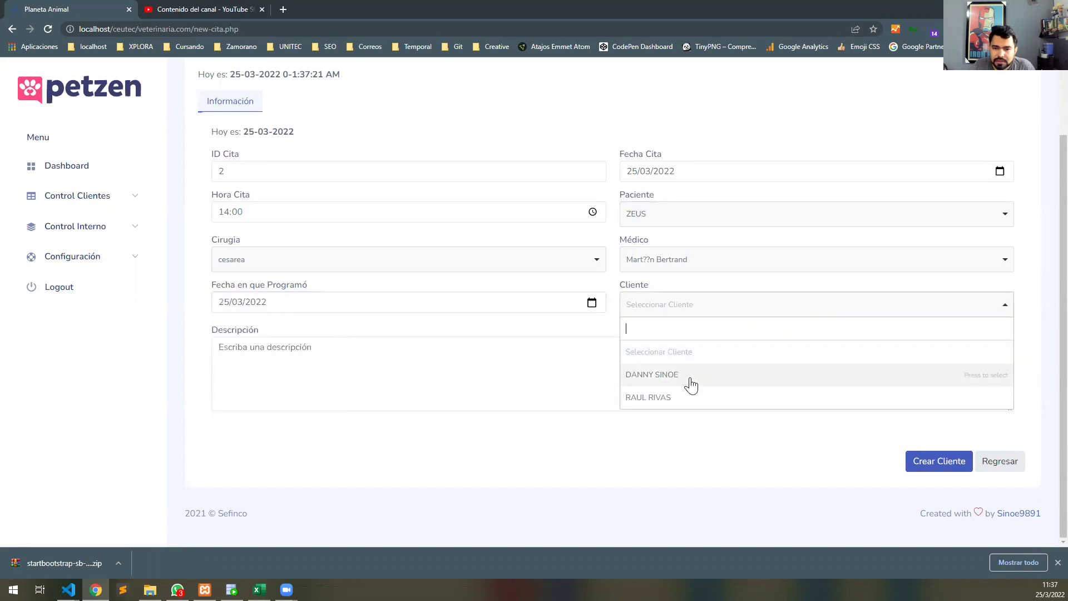
click(672, 382)
click(355, 359)
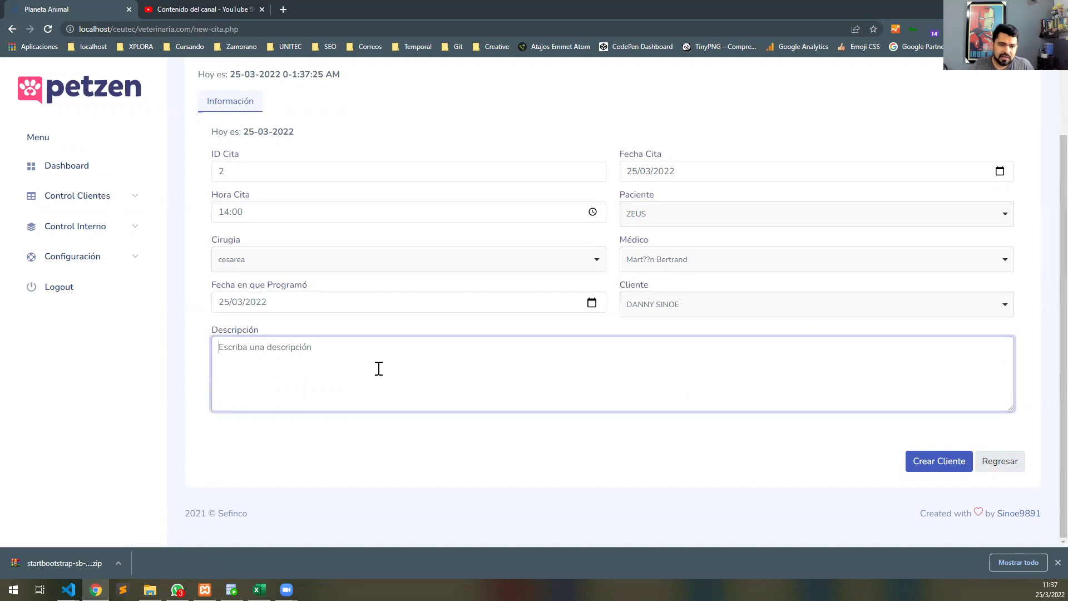
text(Hola esto es un comentario de descr)
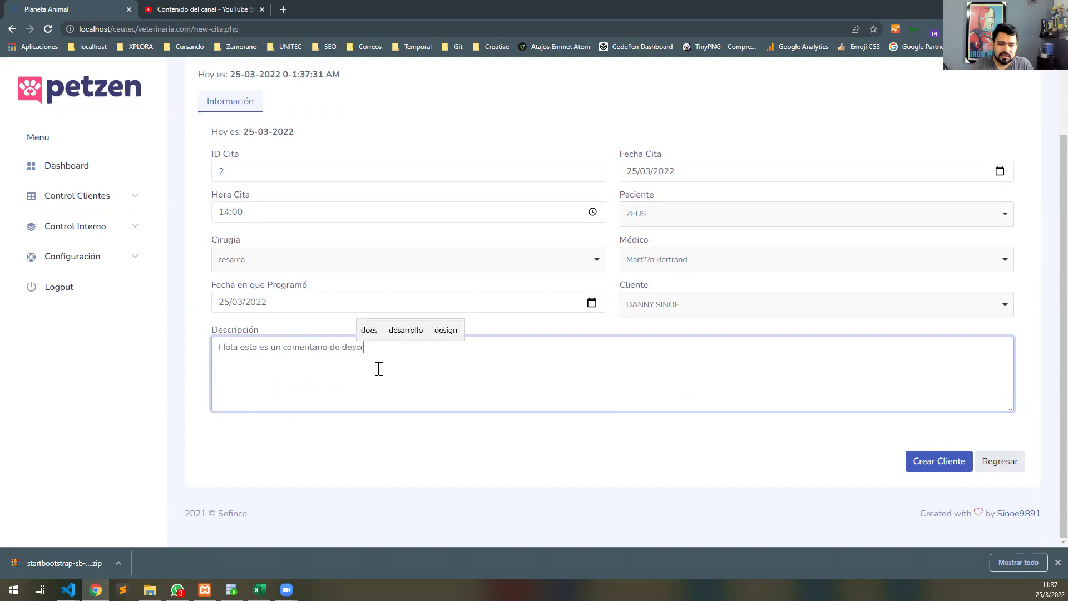
text(ipción)
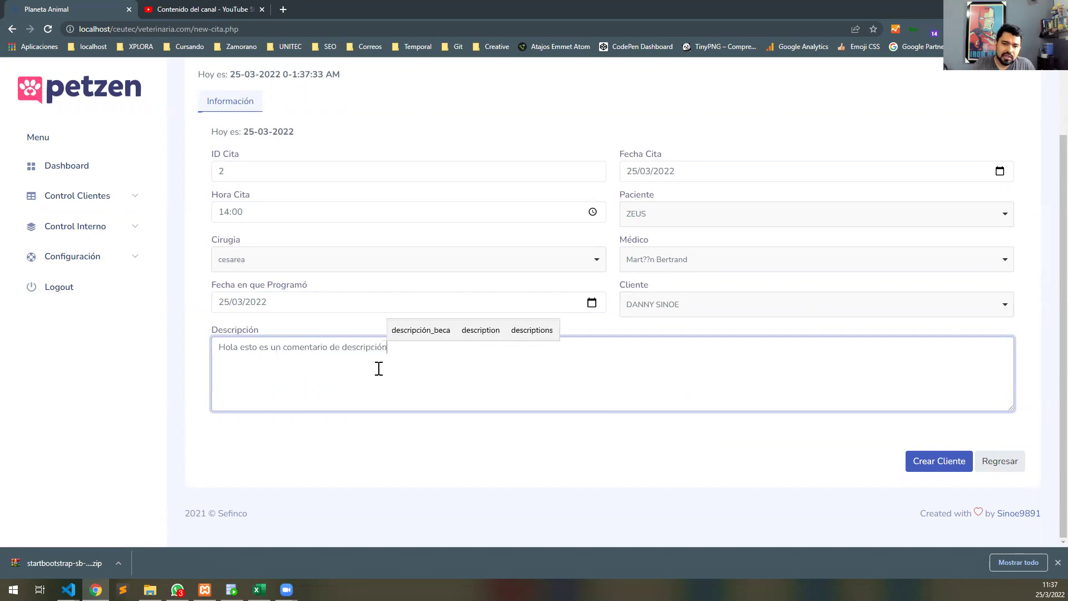
click(933, 469)
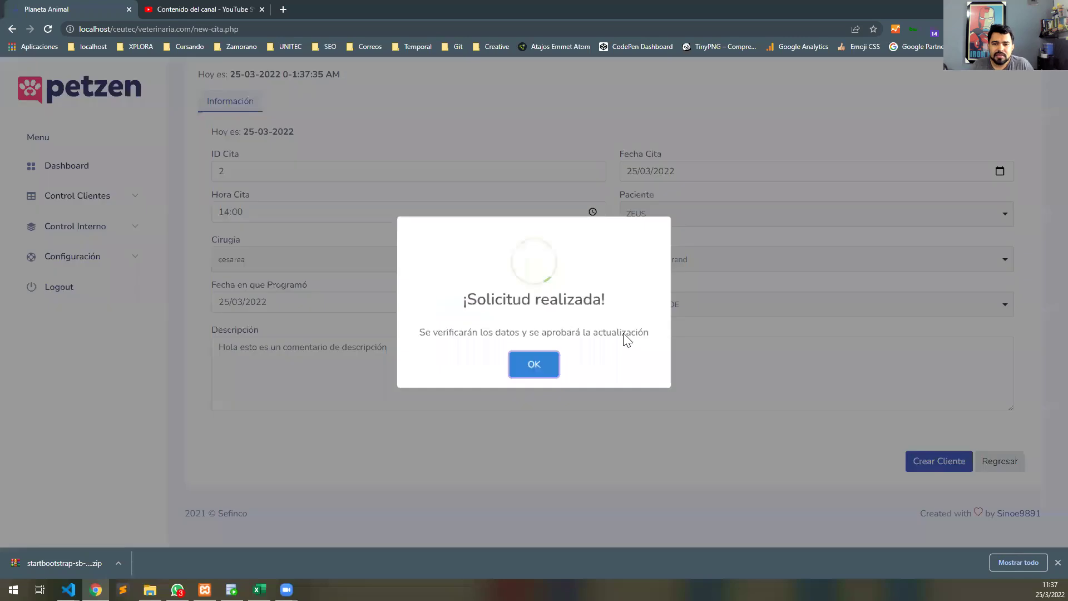
Dismiss the success message and review the new cesarea appointment's surgery, doctor and date.
click(529, 365)
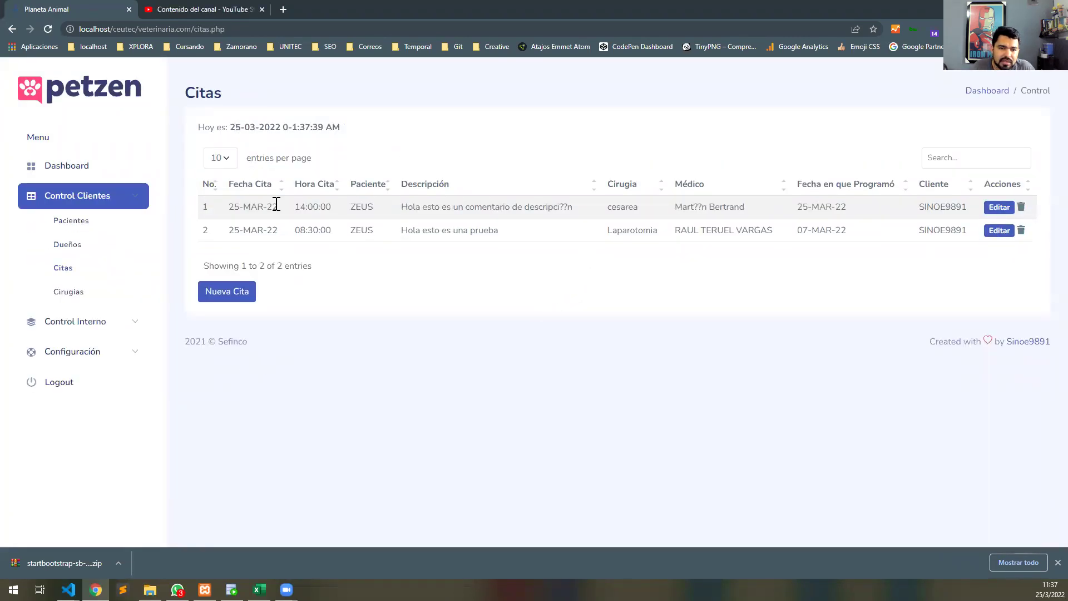
drag(616, 207, 621, 208)
drag(745, 207, 688, 207)
drag(846, 207, 820, 207)
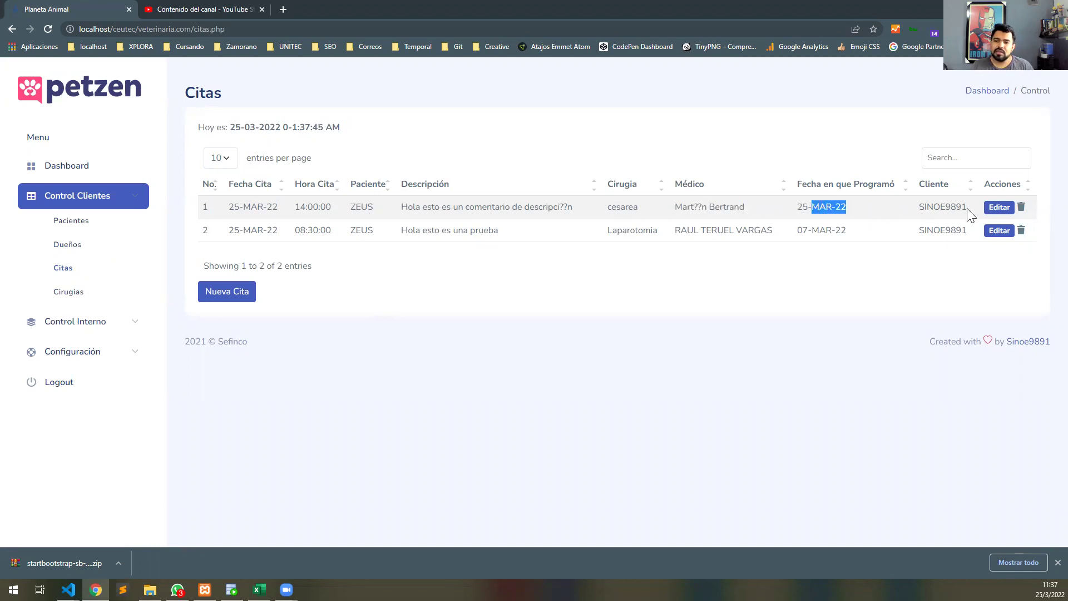
Assign a different doctor to ZEUS's 14:00 cesarea appointment, save it, and go to SQL Developer.
click(991, 207)
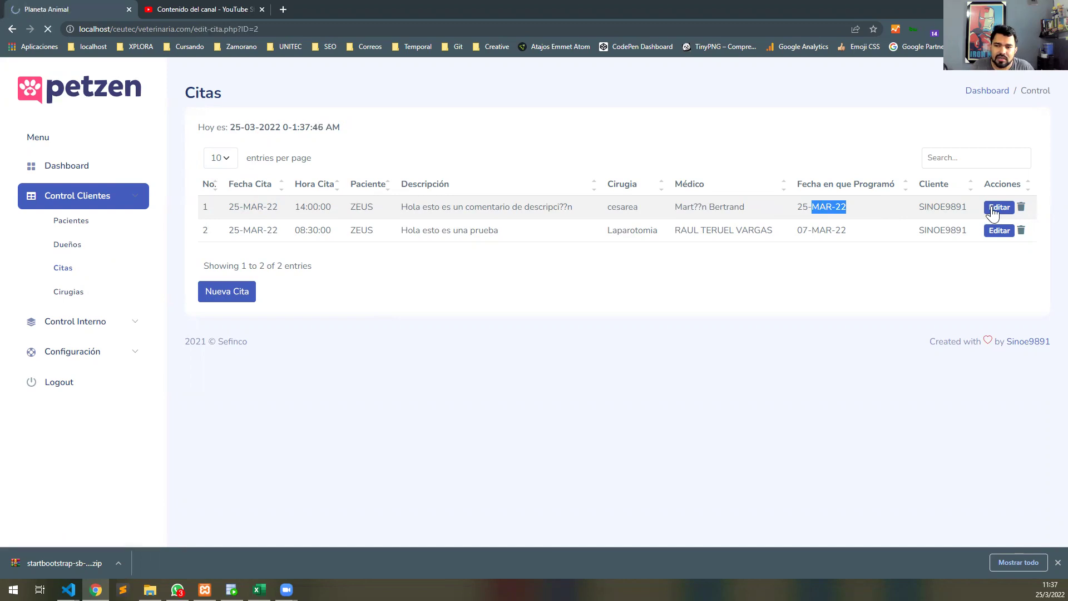
click(675, 320)
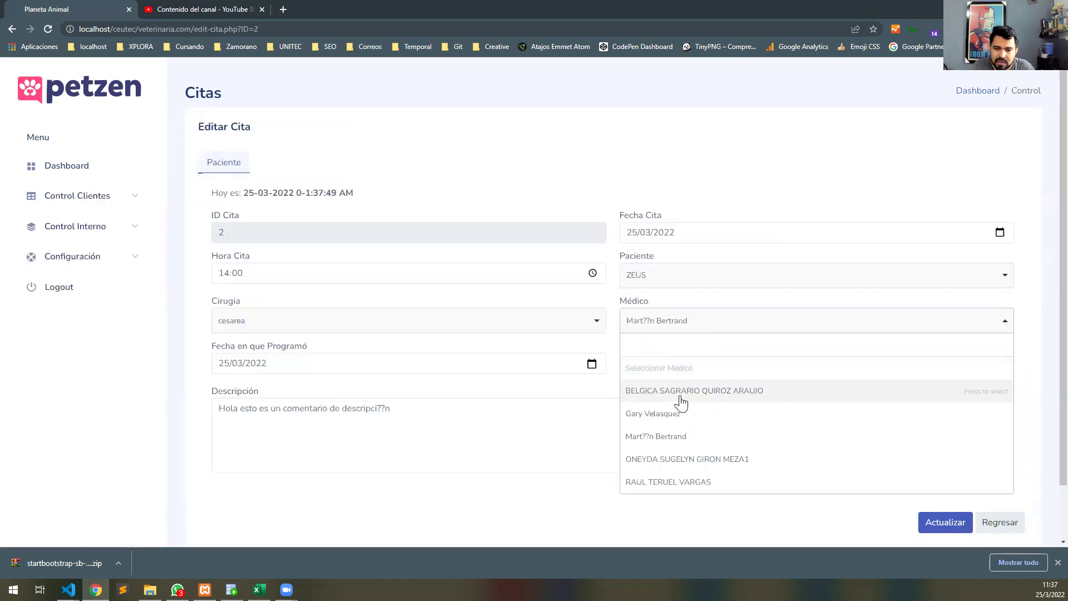
click(677, 472)
click(934, 528)
click(532, 365)
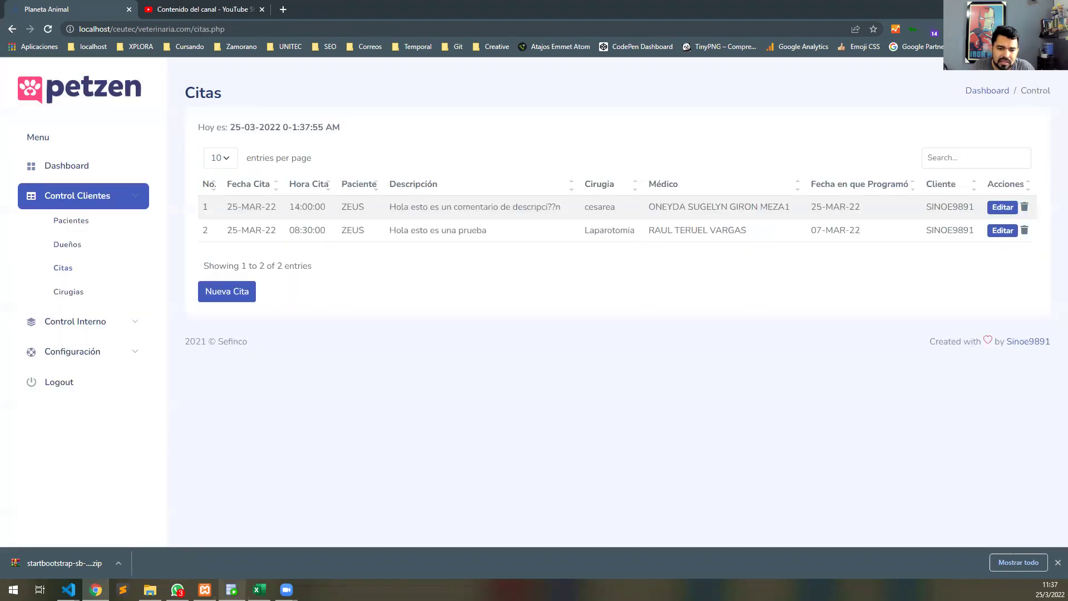
key(alt+Tab)
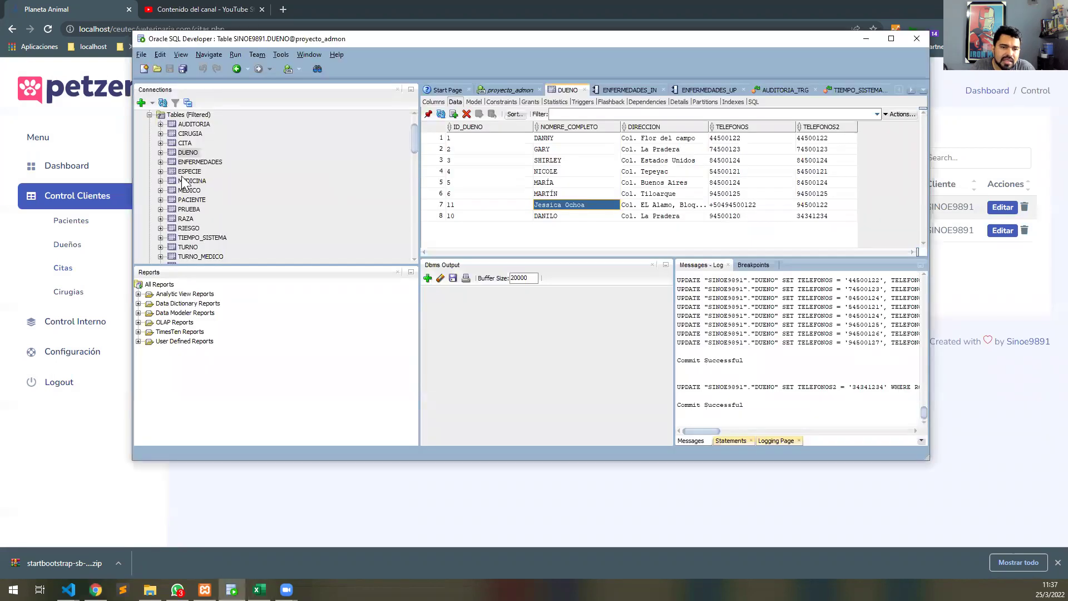
View the CITA table data with DESCRIPCION widened, then start a new Petzen appointment.
click(186, 143)
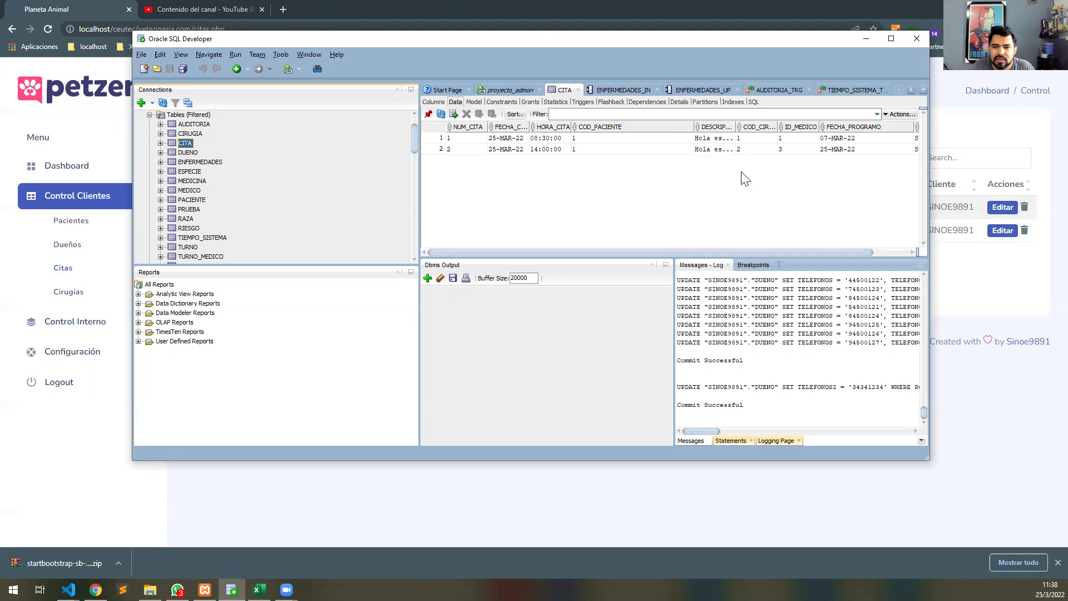
drag(736, 127, 818, 134)
click(217, 292)
Enter appointment ID 3, date 30/03/2022 and time 11:00.
click(334, 258)
text(3)
click(684, 251)
click(1000, 255)
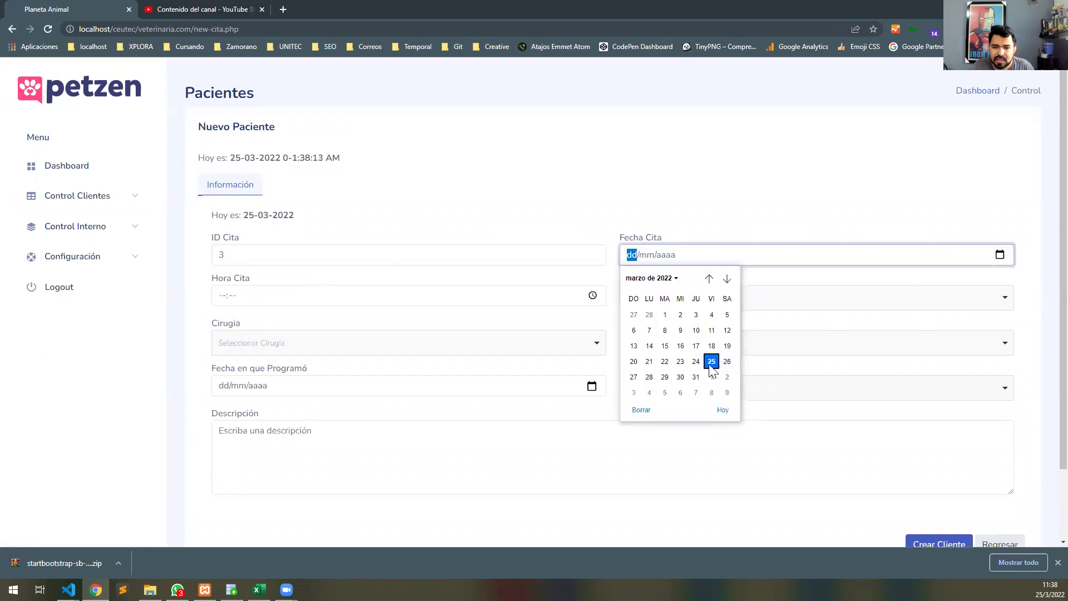
click(682, 379)
click(223, 296)
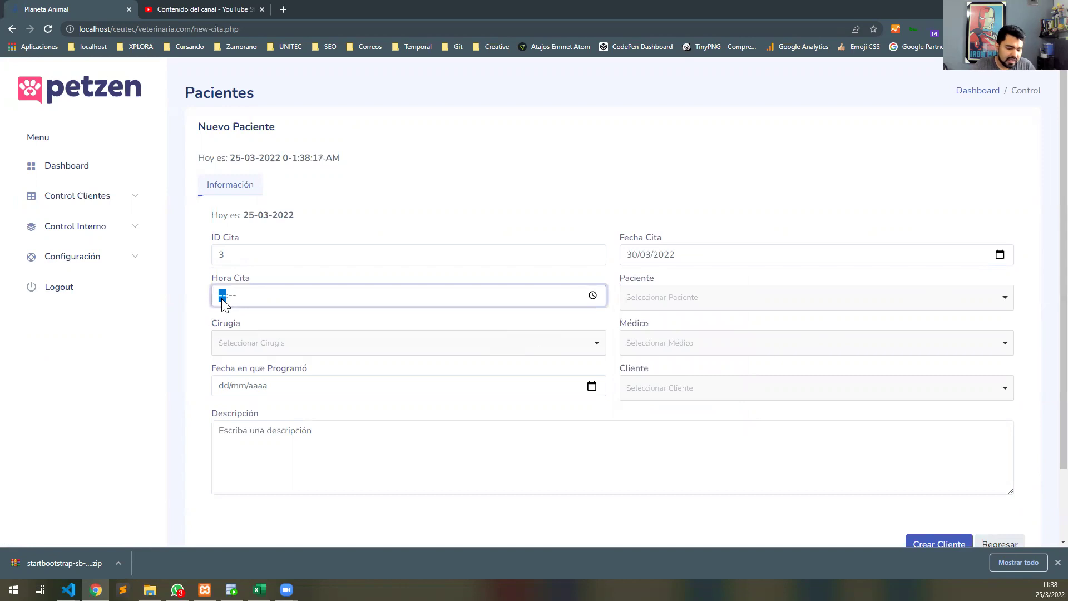
text(1100)
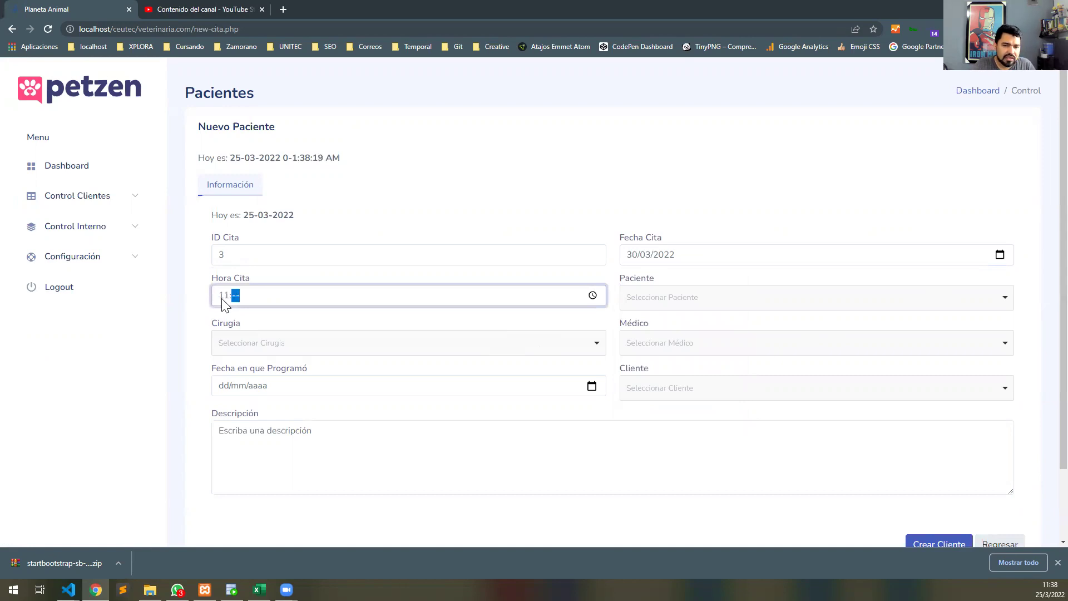
Choose patient ZEUS, surgery cesarea and a doctor for the appointment.
click(678, 297)
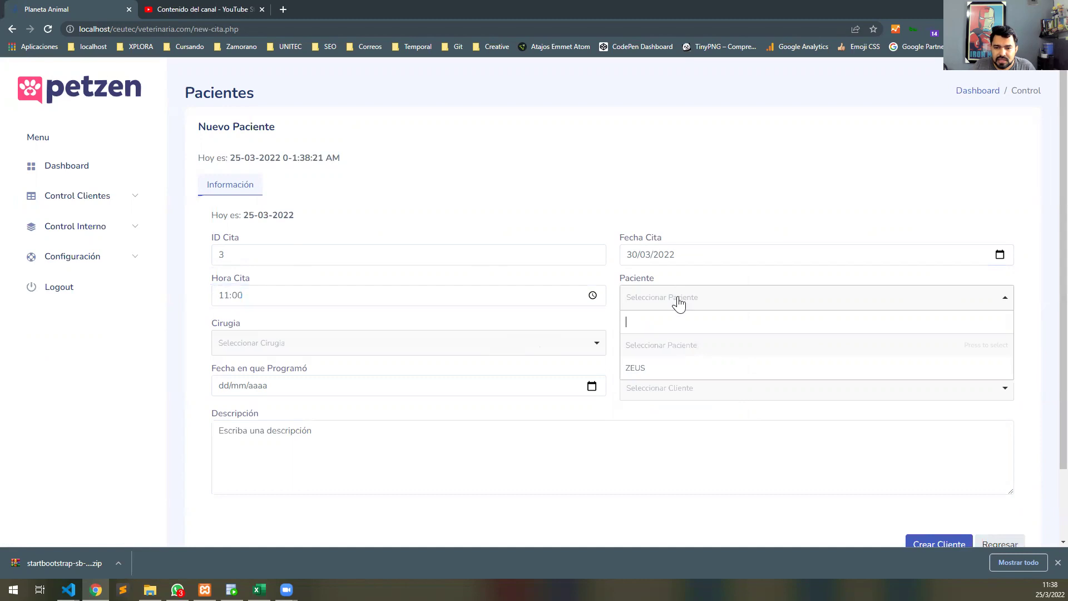
click(663, 368)
click(543, 347)
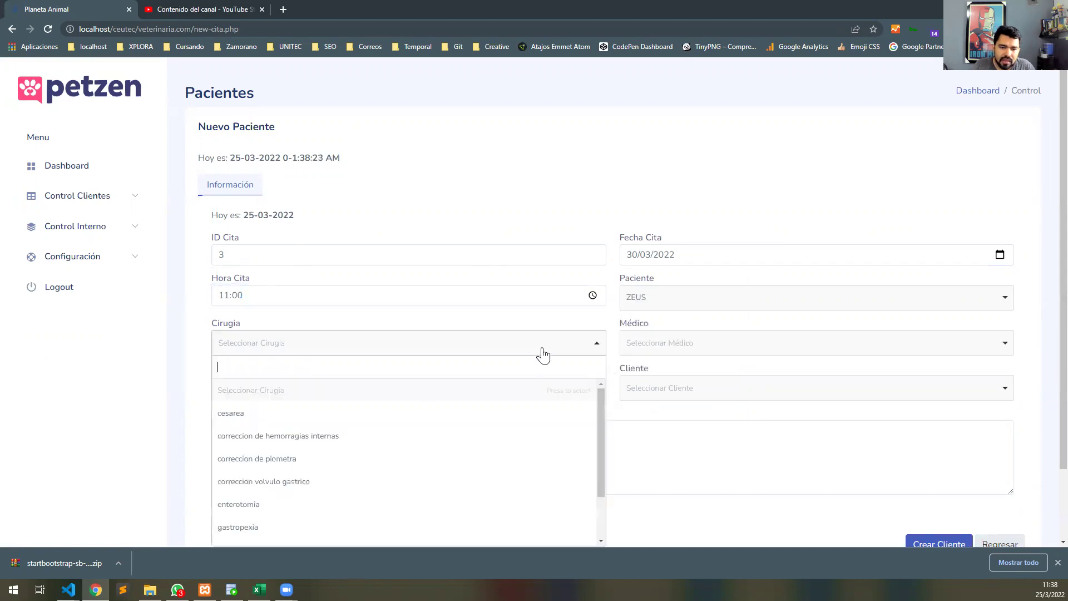
click(385, 421)
click(723, 344)
click(684, 440)
Set scheduling date 24/03/2022, pick the client, describe it 'Hola', submit, and open SQL Developer.
click(488, 393)
click(592, 386)
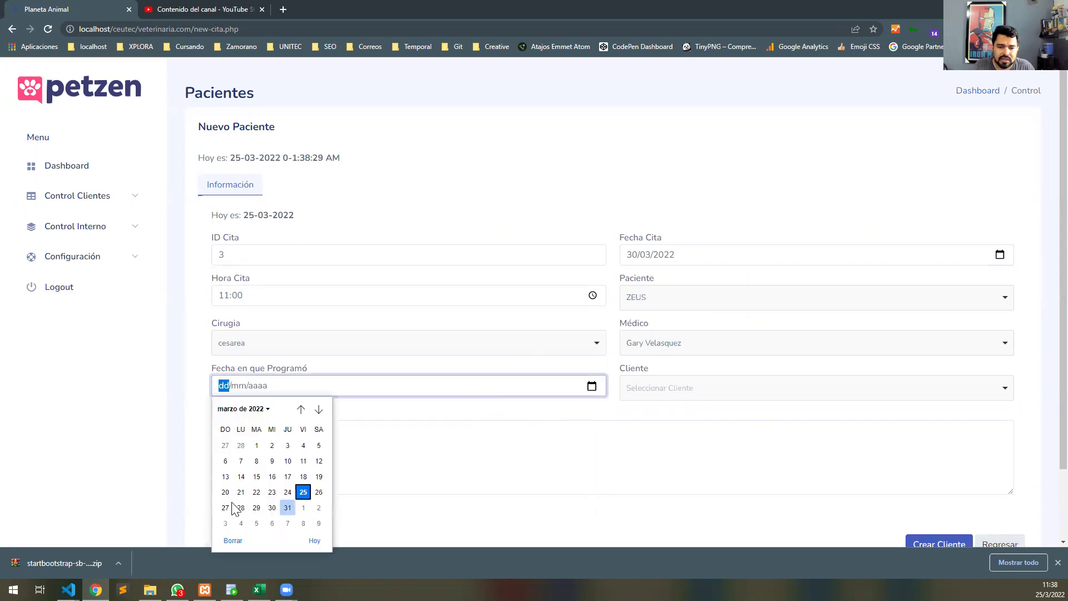
click(288, 492)
click(698, 387)
click(652, 458)
click(366, 444)
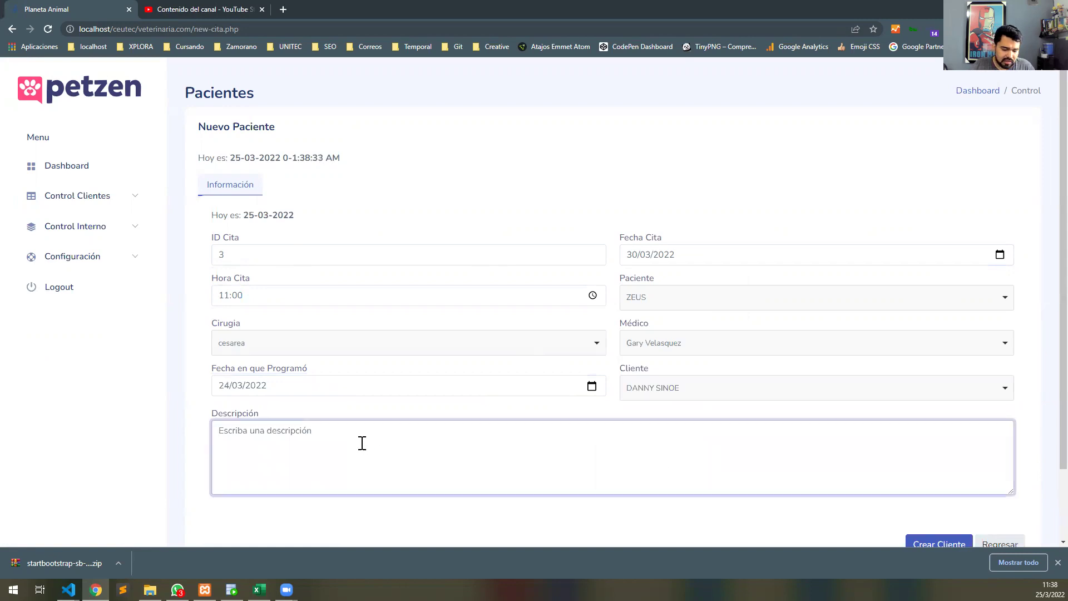
text(Hola)
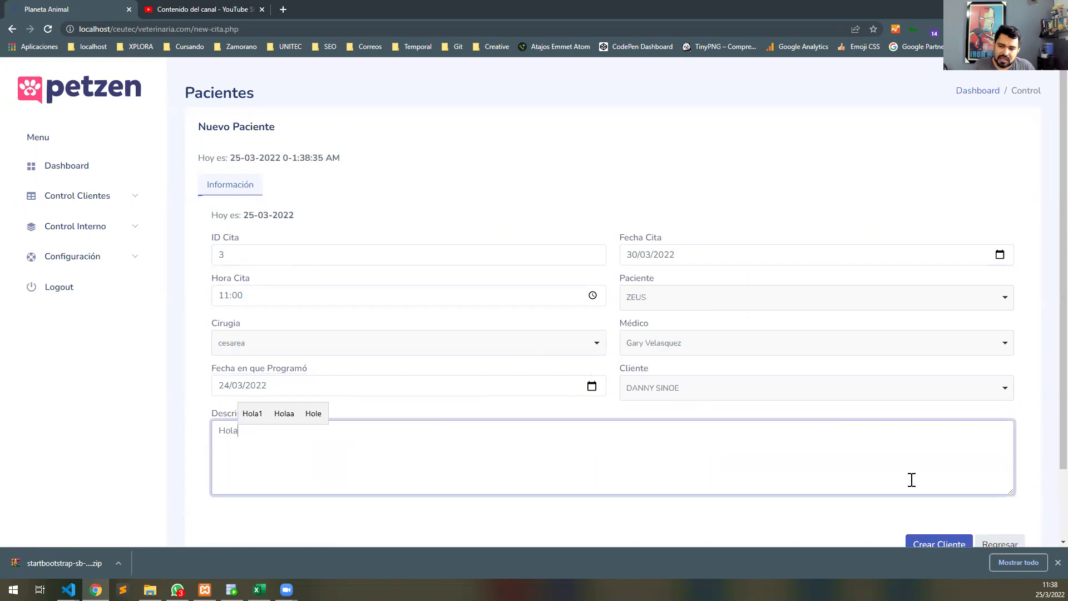
click(937, 543)
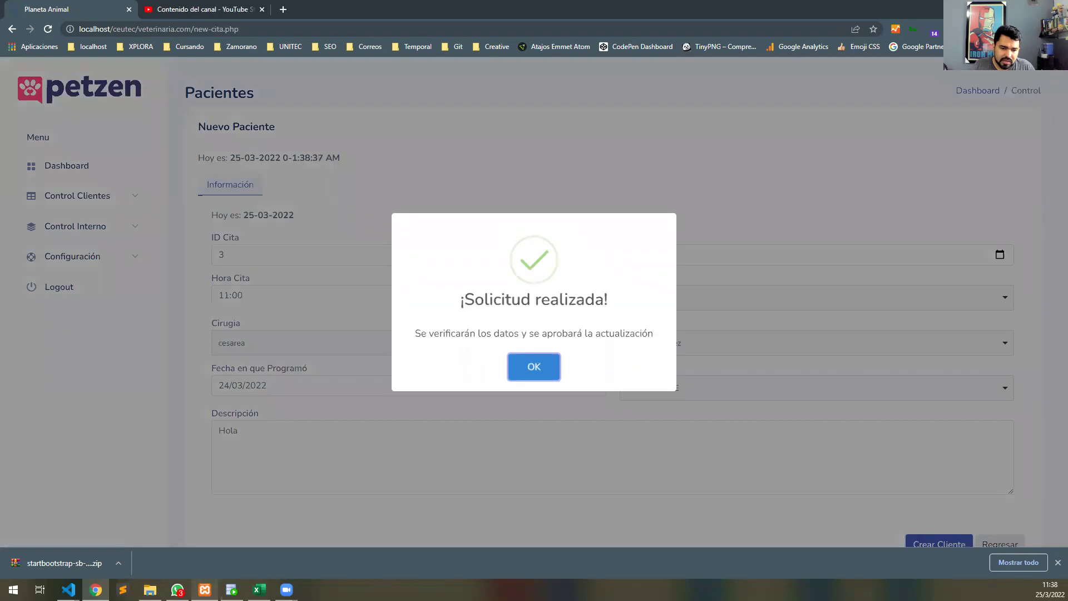
click(232, 590)
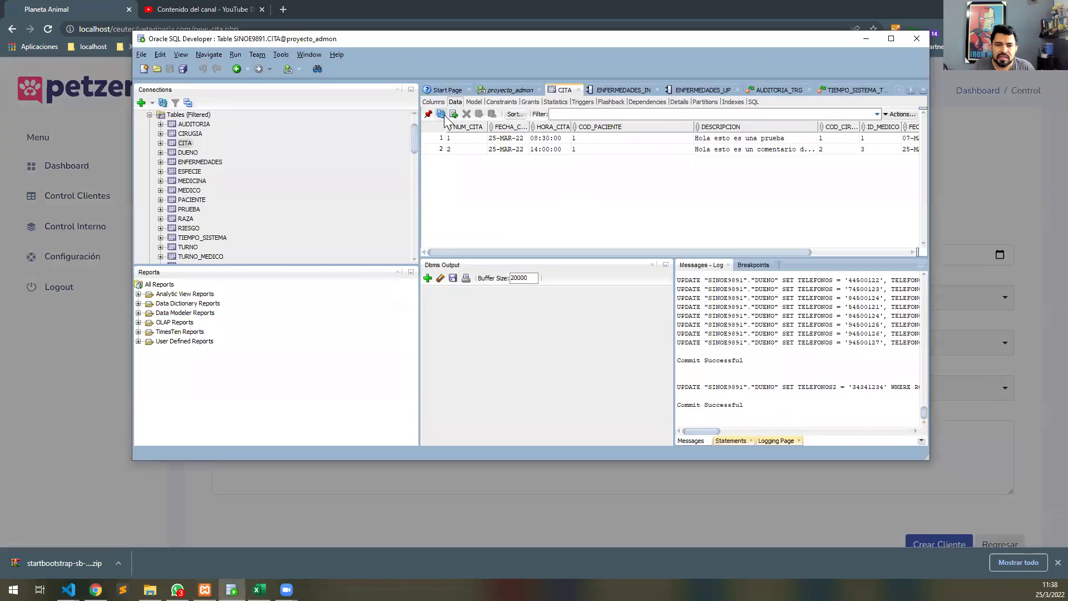
Refresh the CITA data to show the 30-MAR-22 11:00 row, then return to the Citas list.
key(ctrl+r)
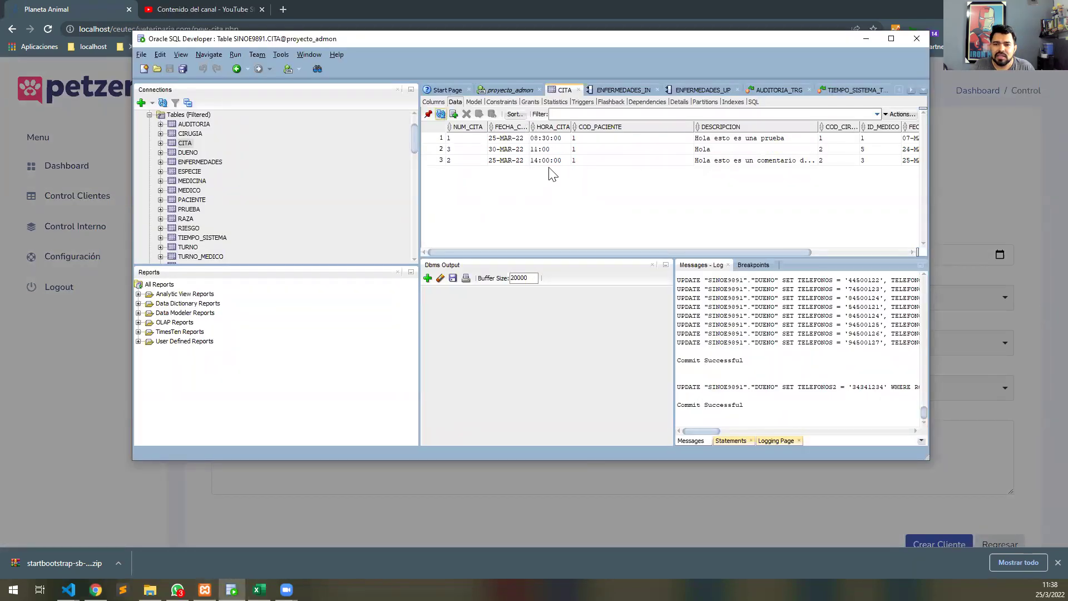
click(525, 504)
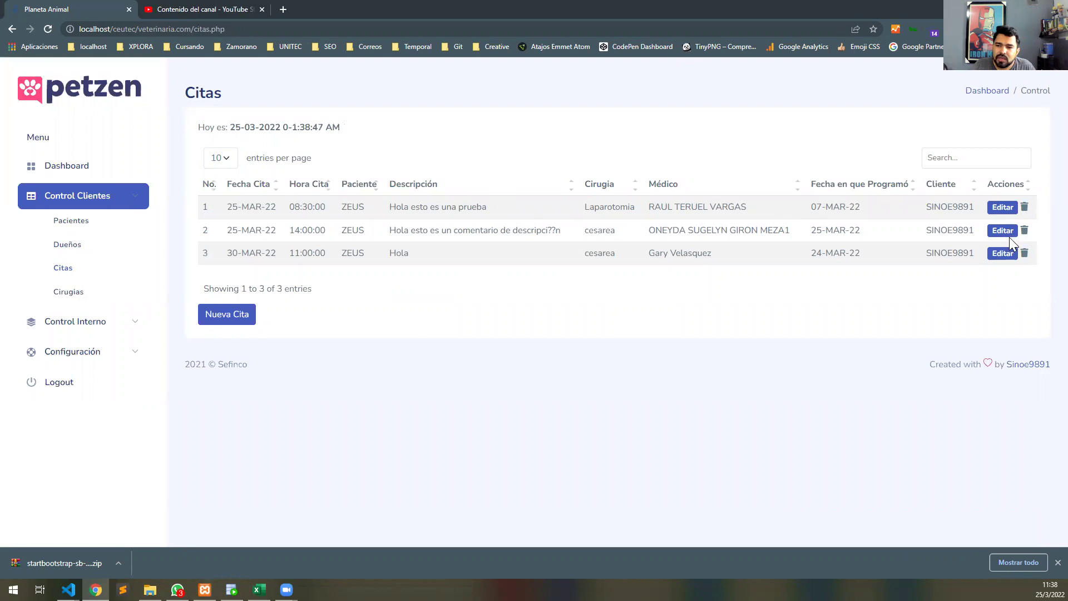
Delete the third appointment (30-MAR-22), leaving two, and open the Cirugías list.
click(1024, 253)
click(487, 370)
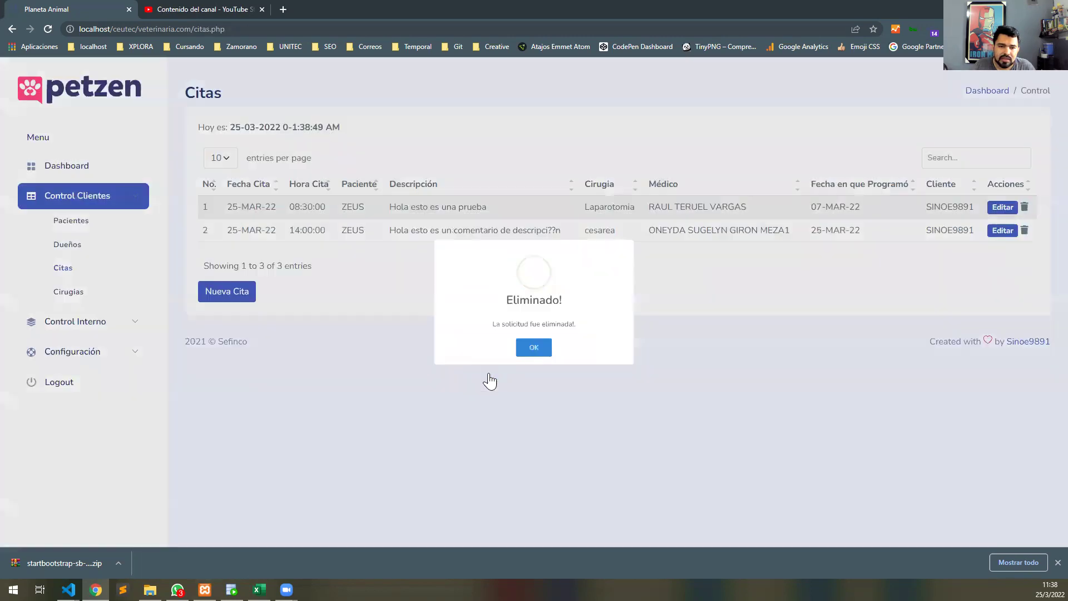
click(520, 370)
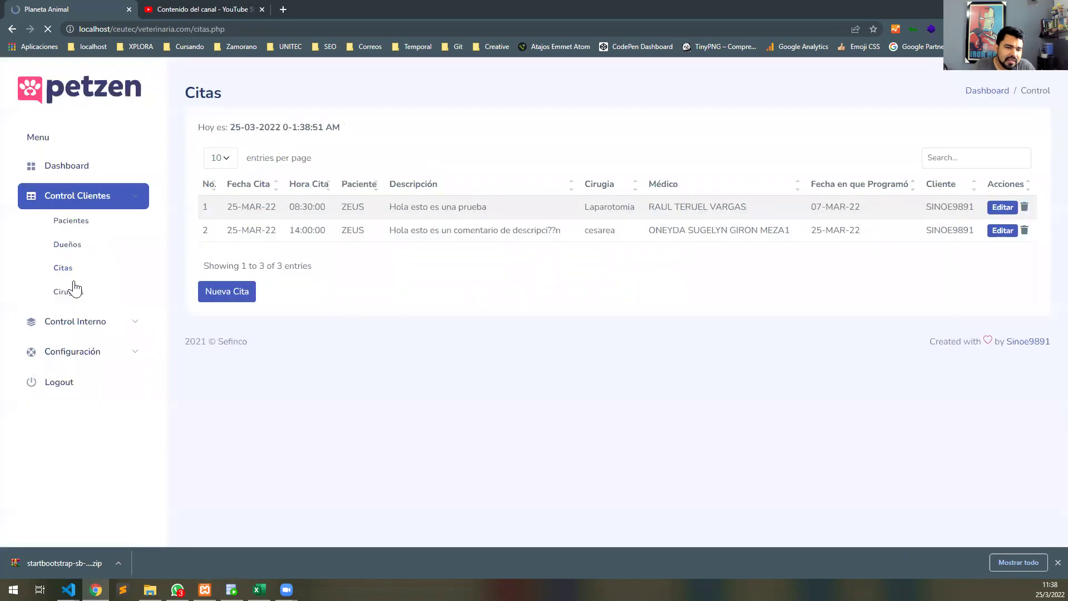
click(78, 300)
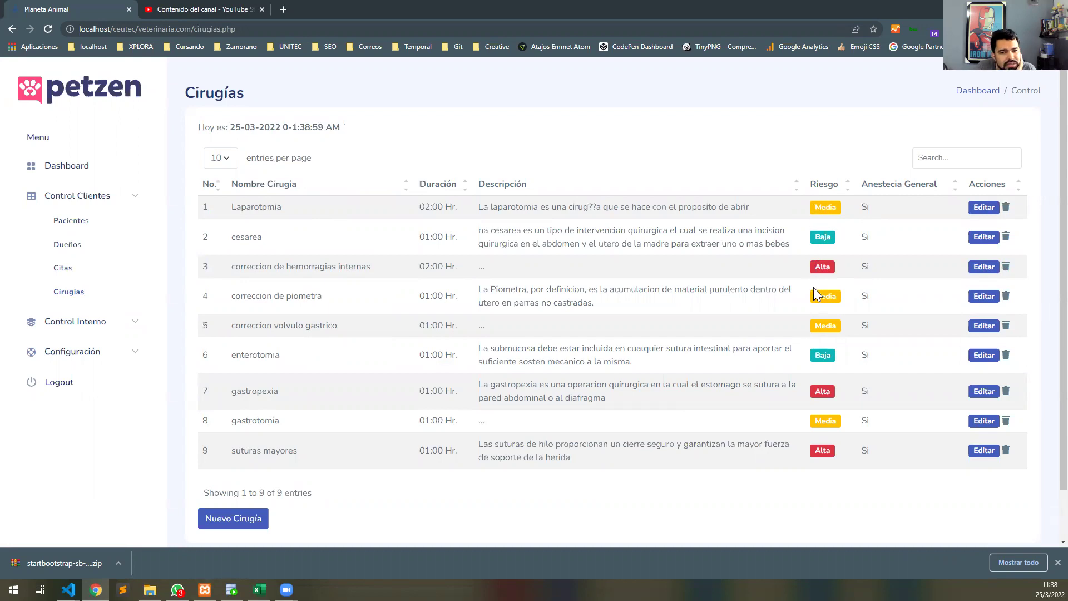
Start surgery 16 named Riñones with risk level ALTO.
click(241, 522)
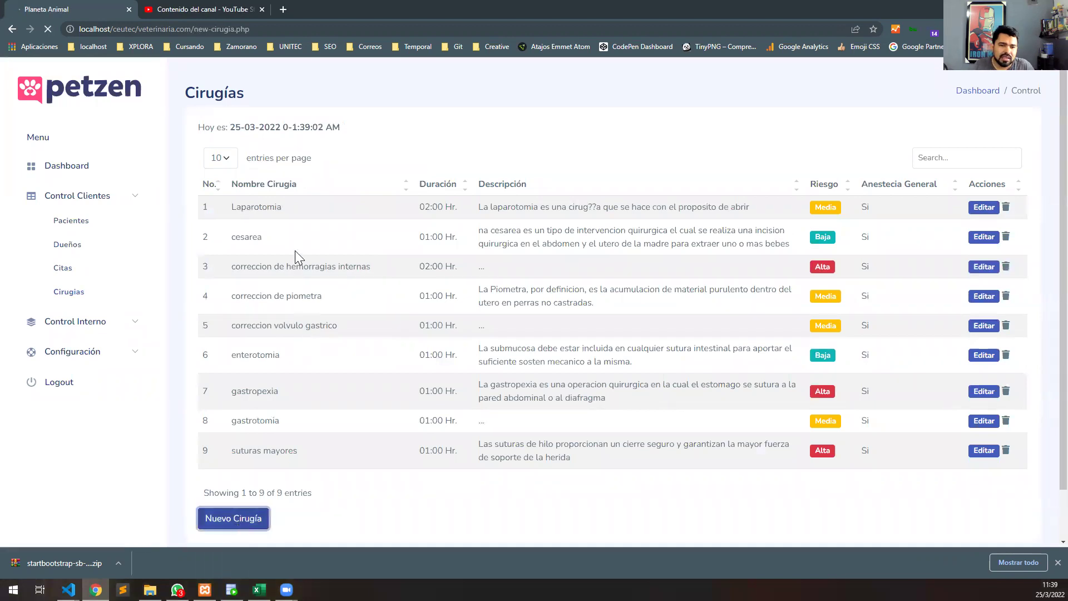
click(293, 234)
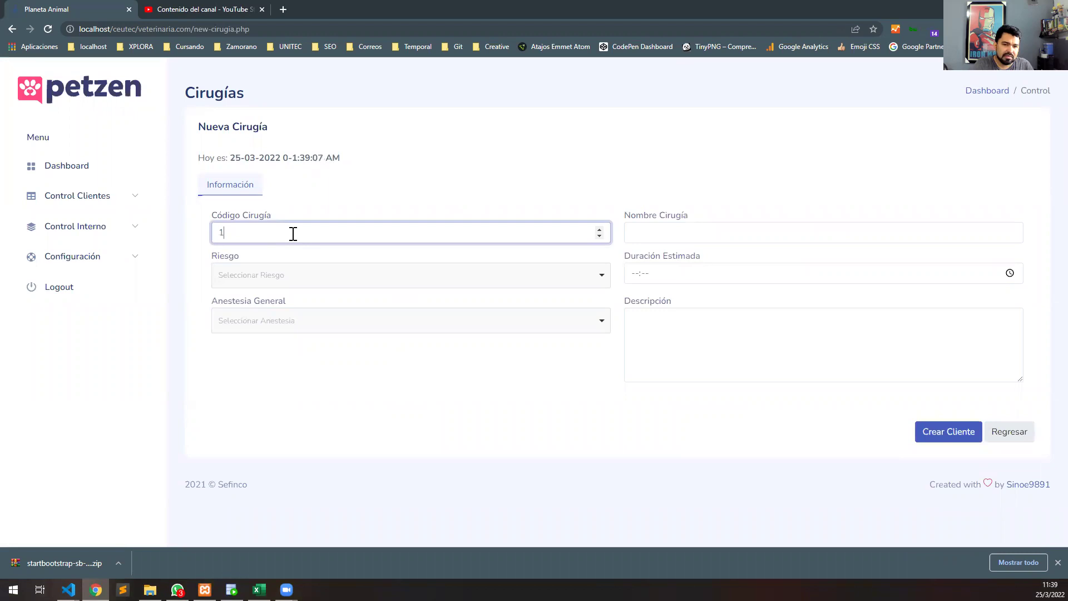
key(Tab)
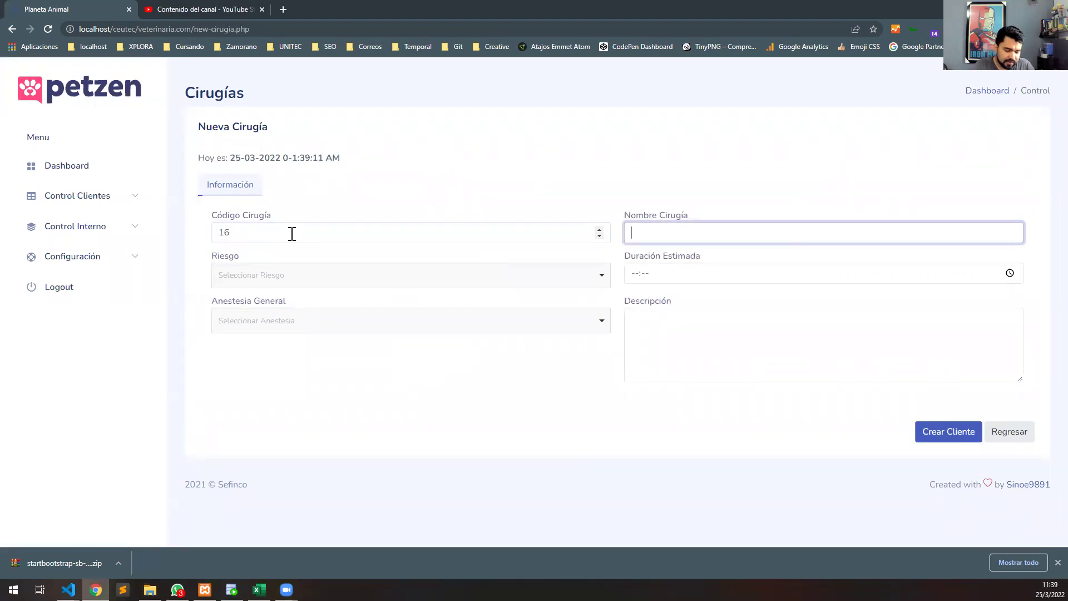
text(Ri)
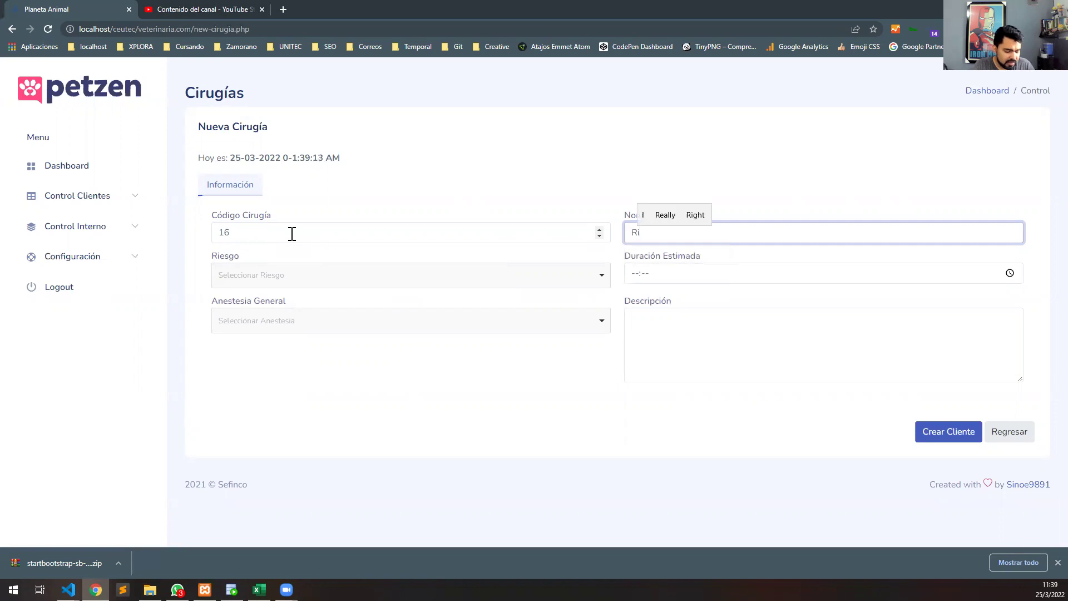
text(ñones)
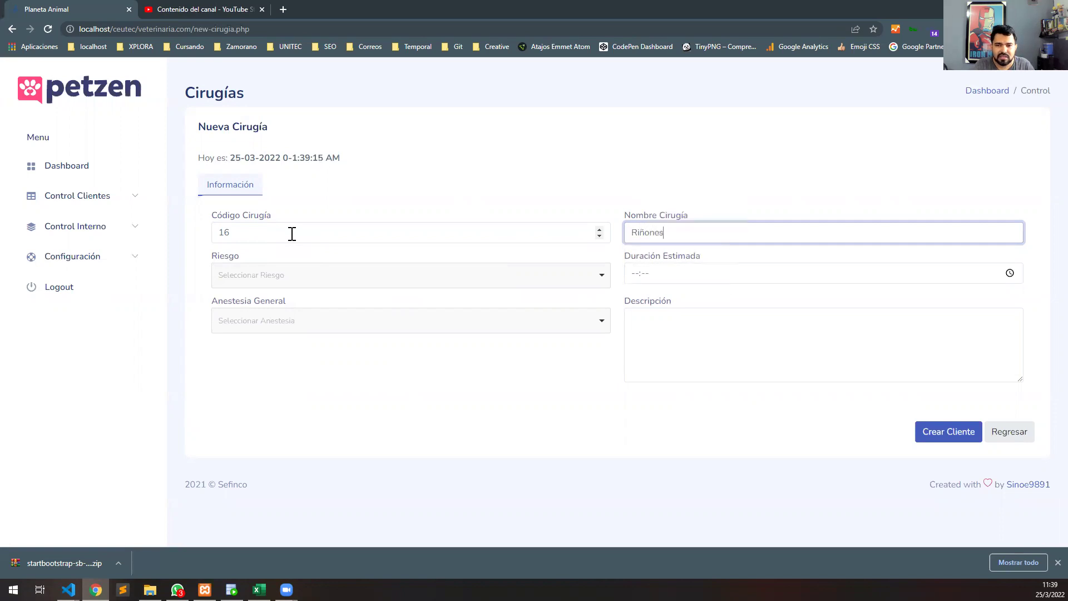
click(339, 280)
click(316, 343)
Set the surgery's duration to 13:39 and general anesthesia to Si.
click(696, 274)
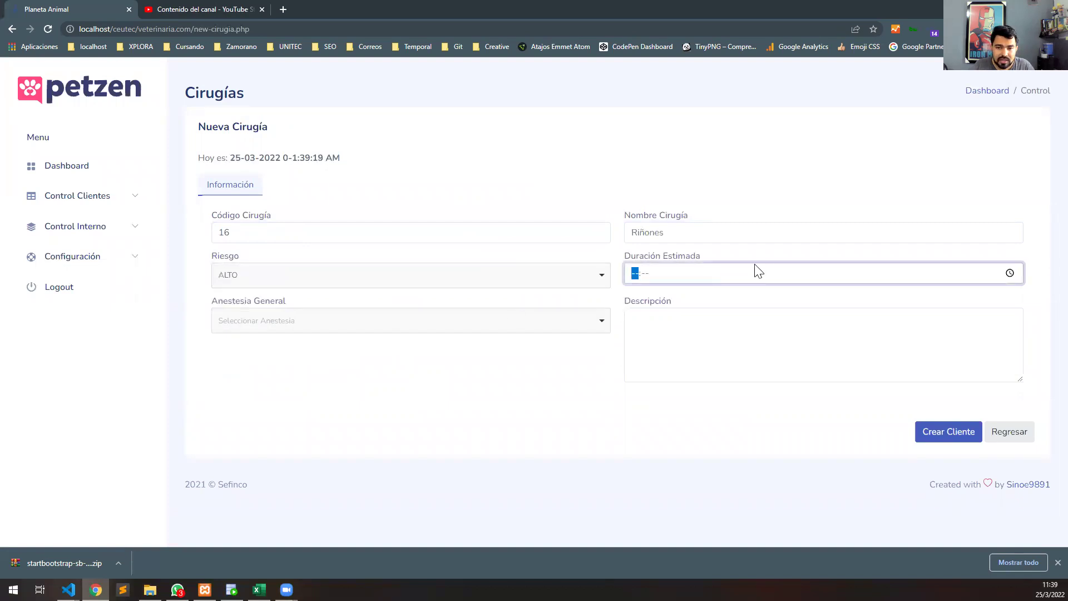
click(1009, 273)
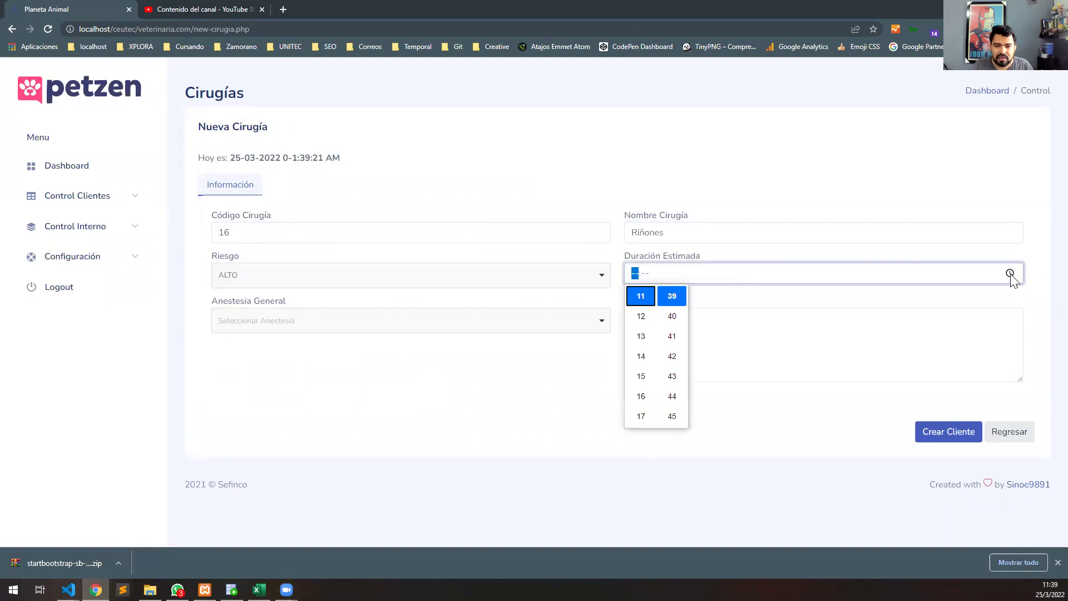
click(641, 336)
click(424, 330)
click(425, 329)
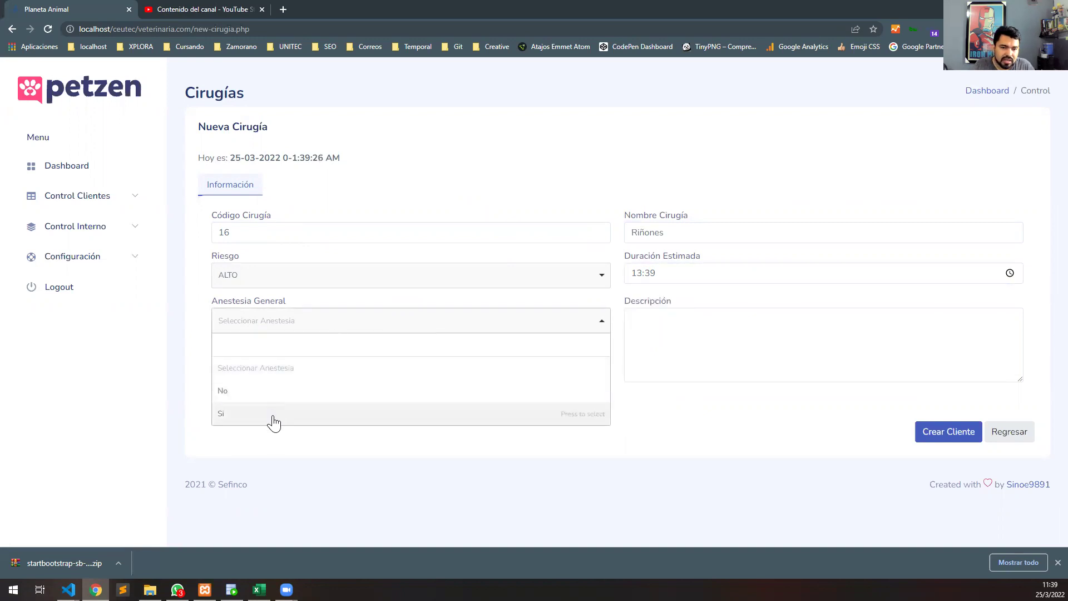
click(274, 415)
Add the description 'Esto es una prueba' and submit the new surgery.
click(843, 320)
text(Est)
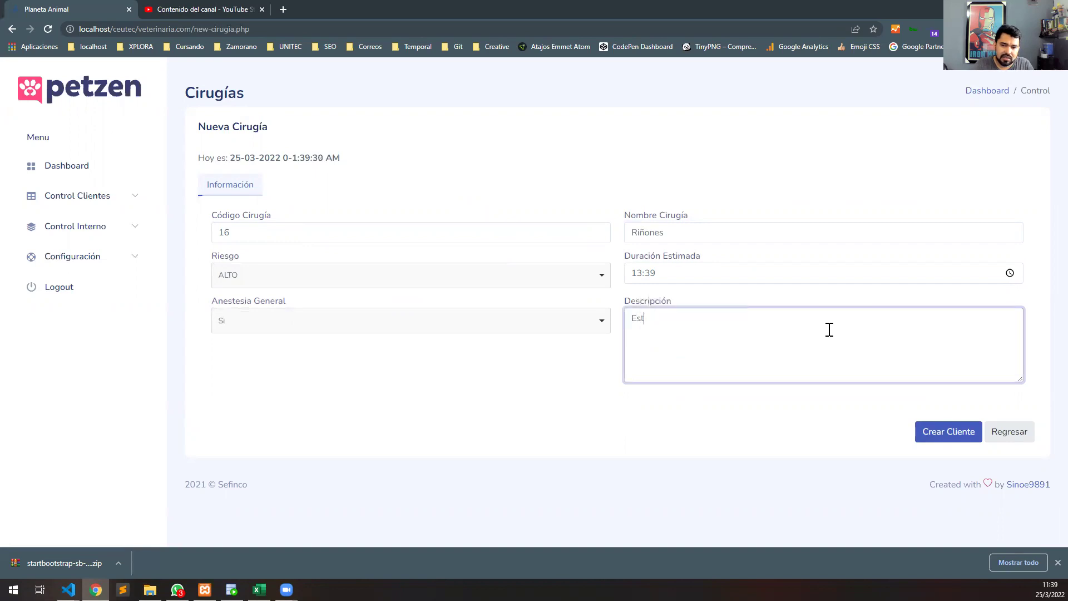
text(o es una pruebna)
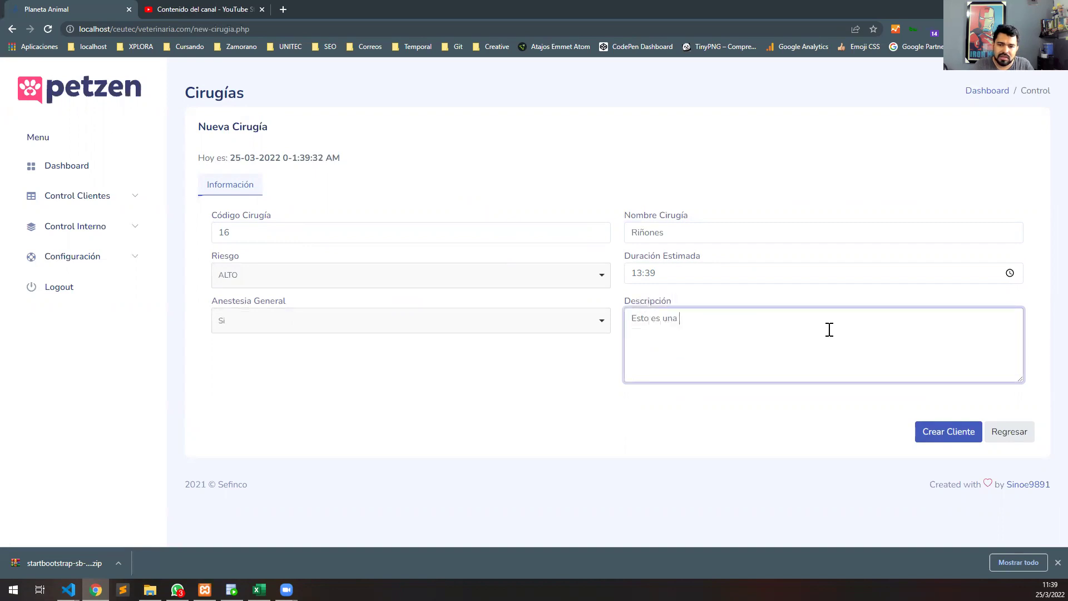
key(BackSpace)
key(BackSpace)
text(a)
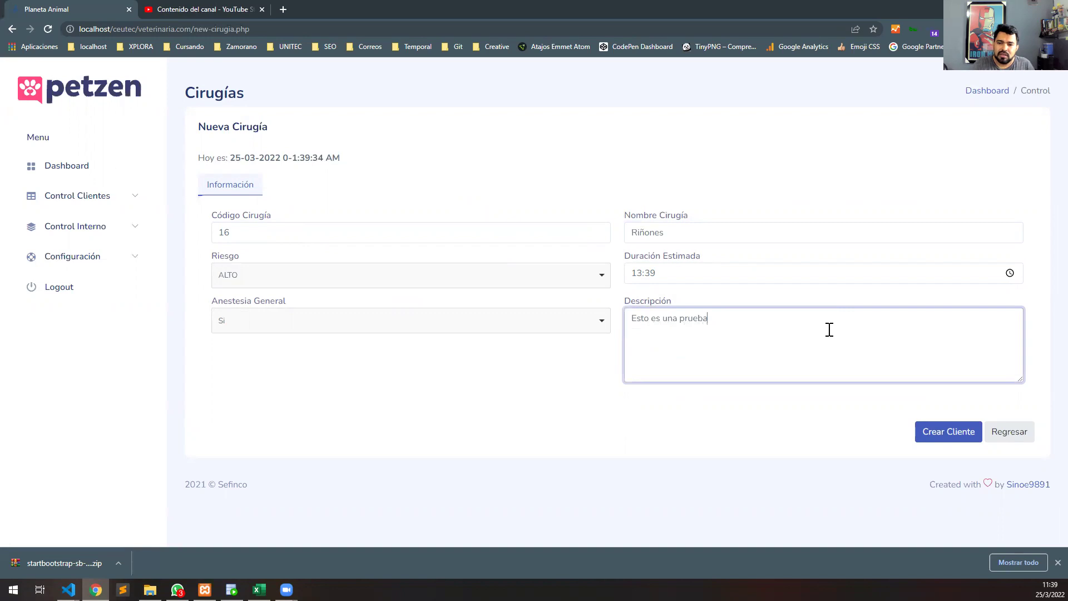
click(934, 438)
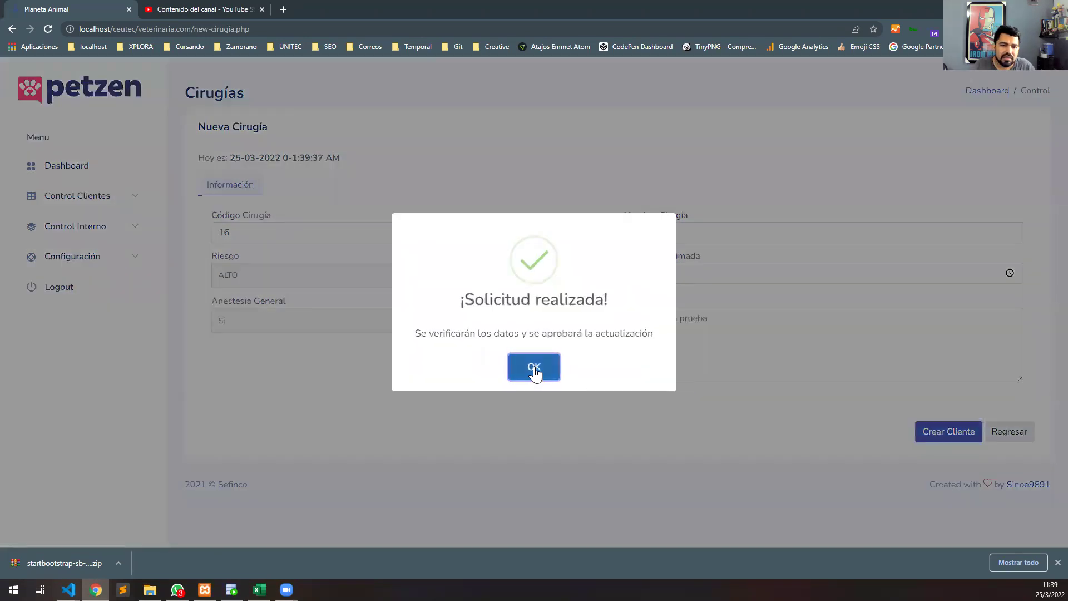
click(534, 368)
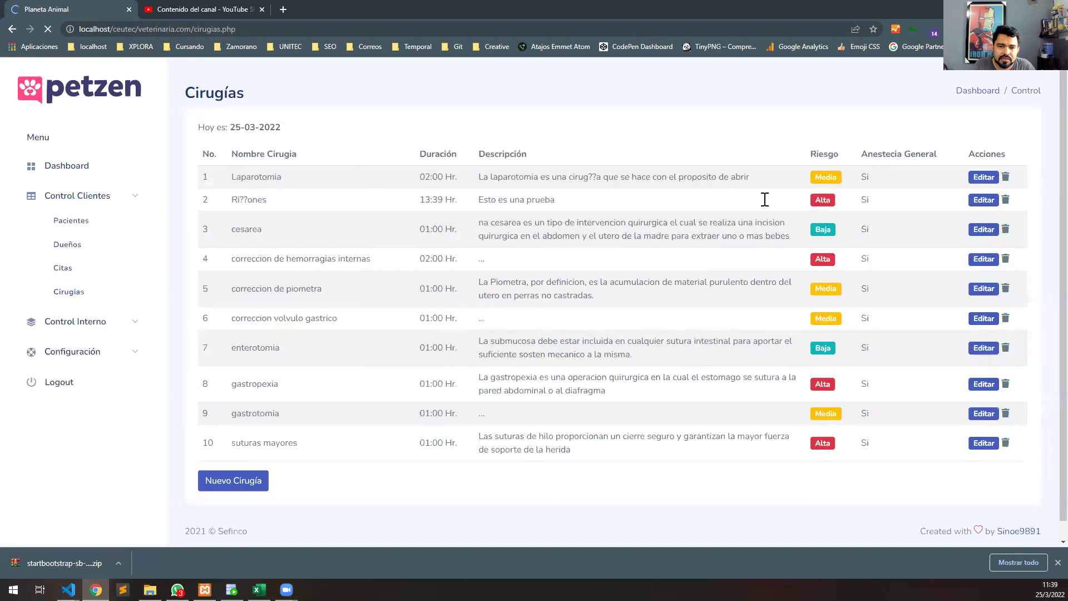
Edit surgery 16 Riñones so its risk level is MEDIO, and save the update.
scroll(284, 446, down, 1)
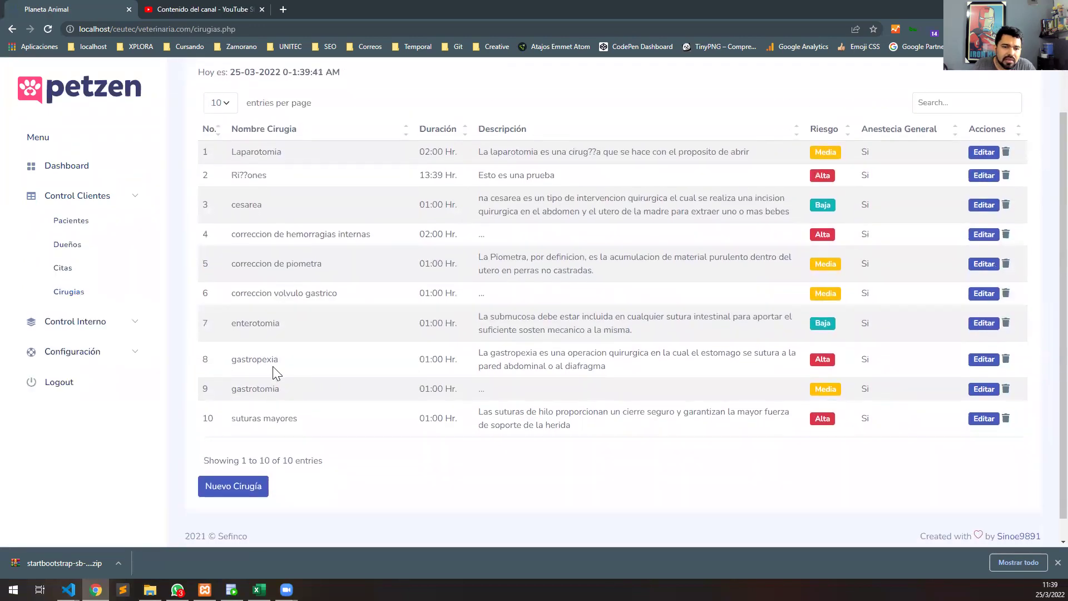
drag(231, 175, 589, 178)
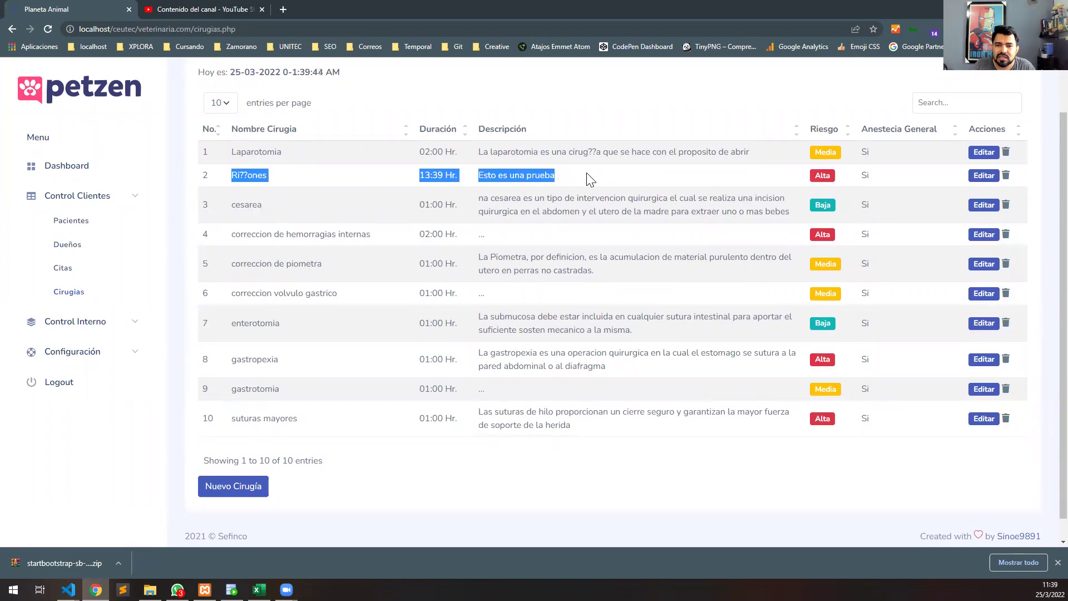
click(887, 178)
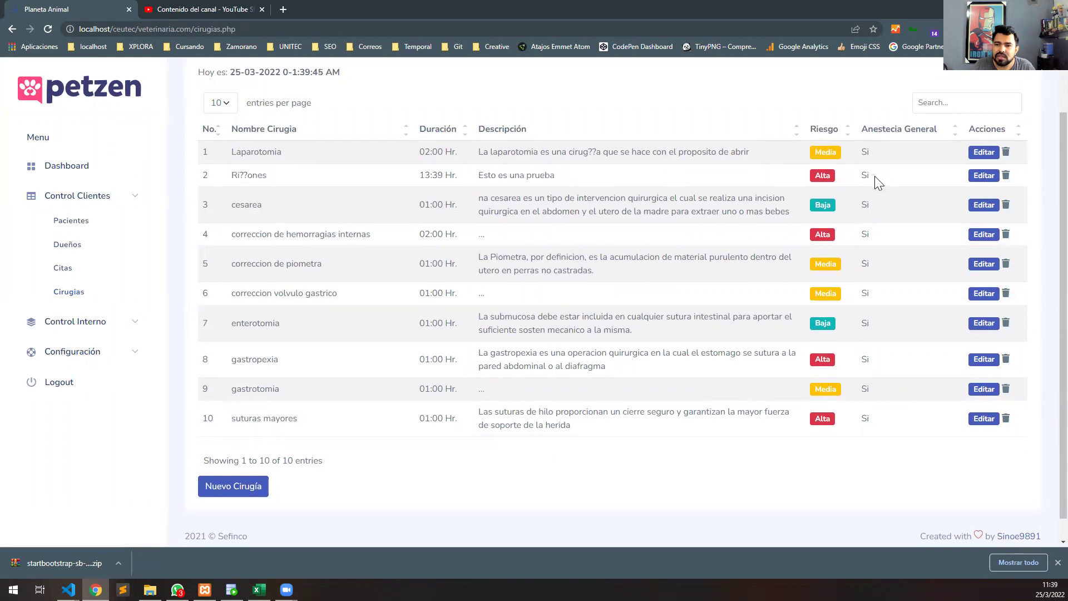
click(984, 175)
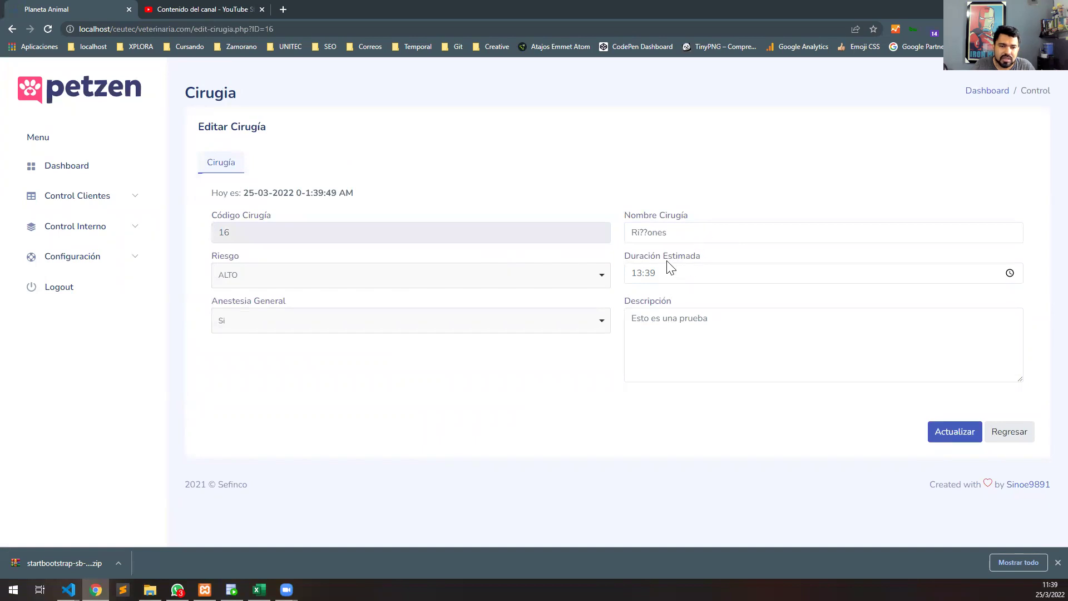
click(528, 278)
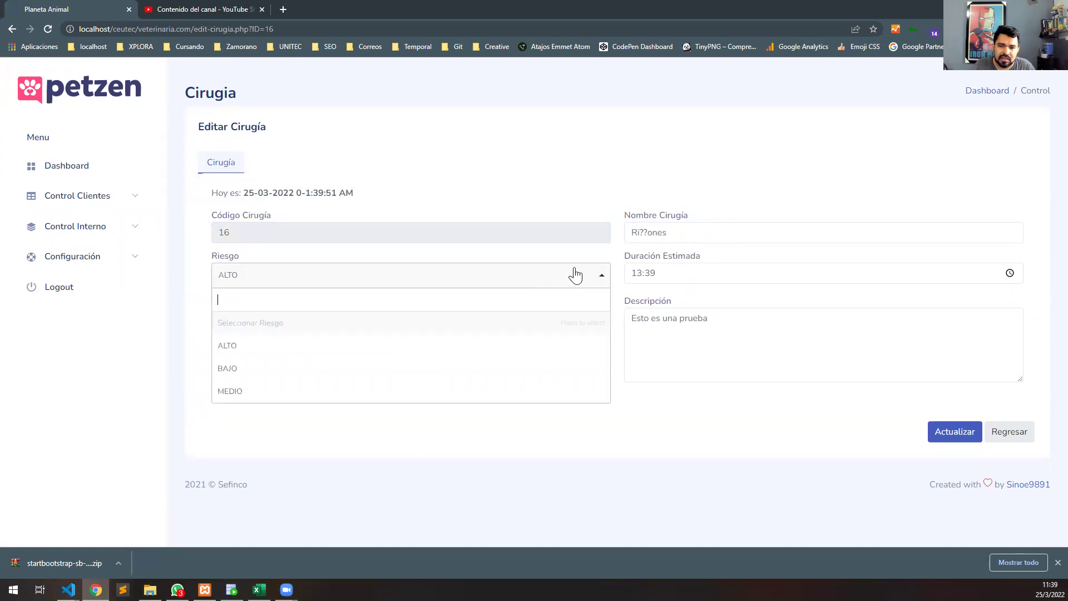
click(307, 374)
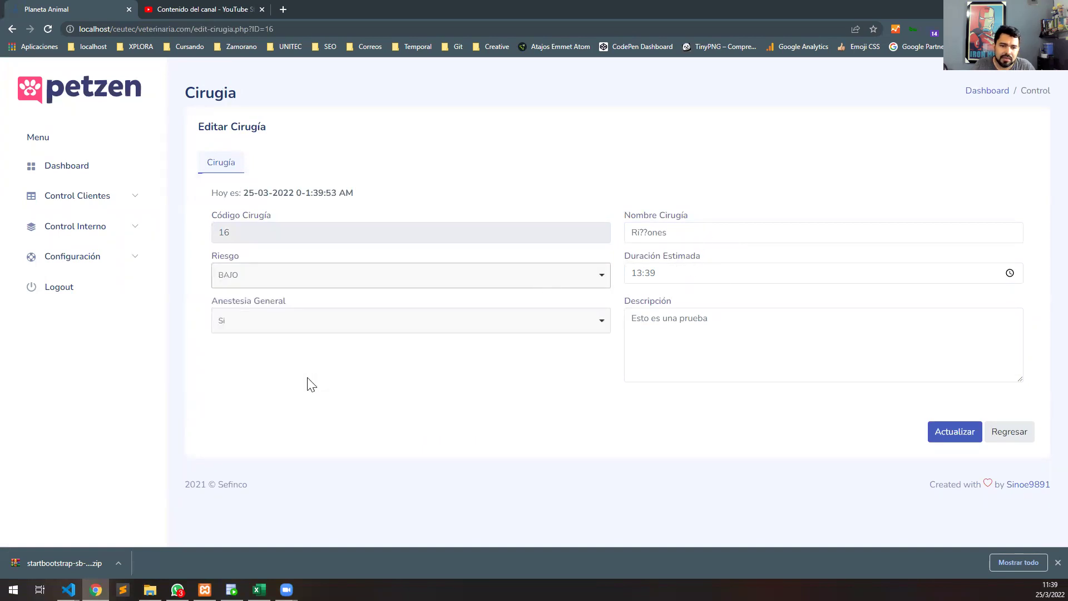
click(446, 281)
click(384, 393)
click(976, 439)
click(545, 367)
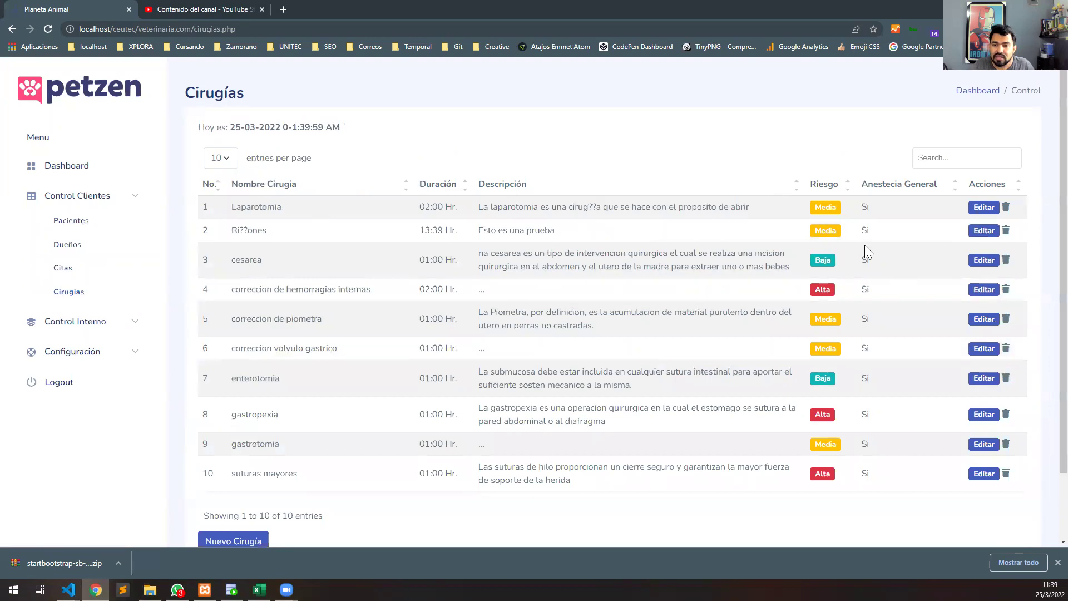
Delete the Riñones surgery, leaving nine, and go to Control Interno > Enfermedades.
click(1006, 231)
click(523, 370)
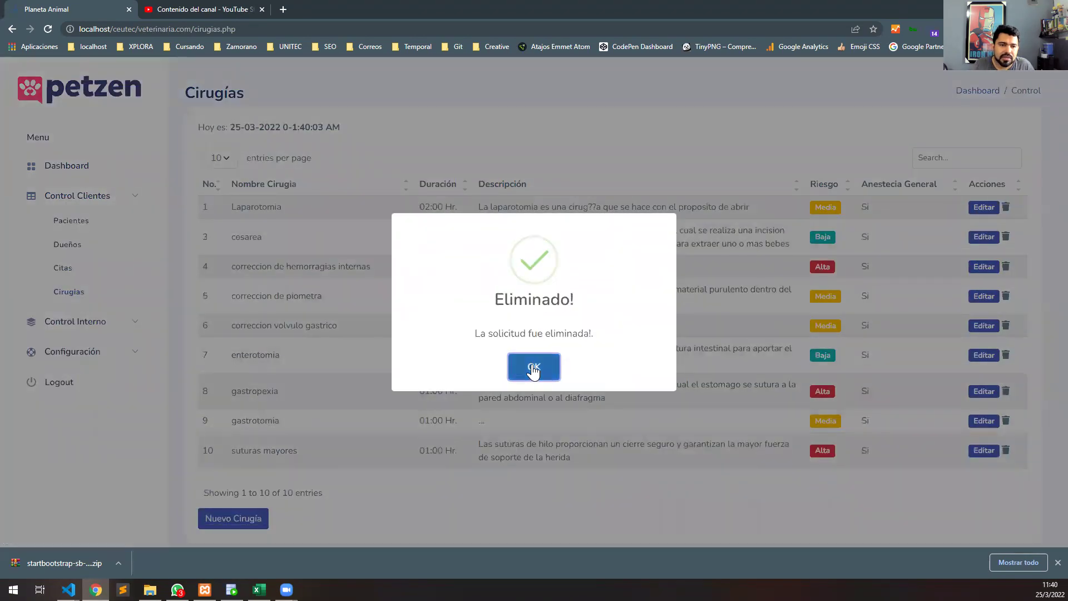
click(526, 368)
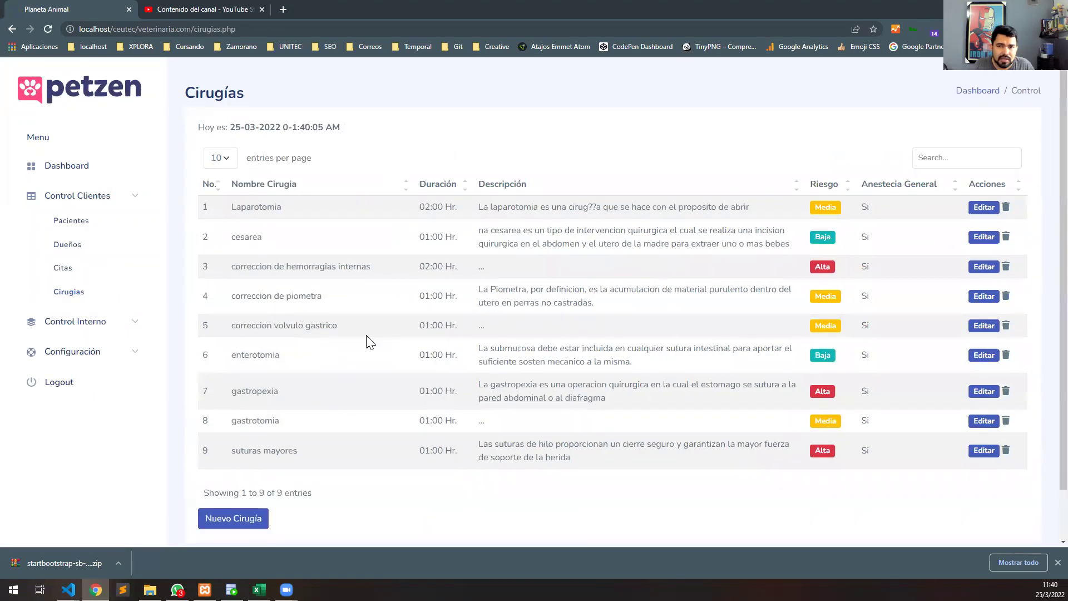
click(112, 329)
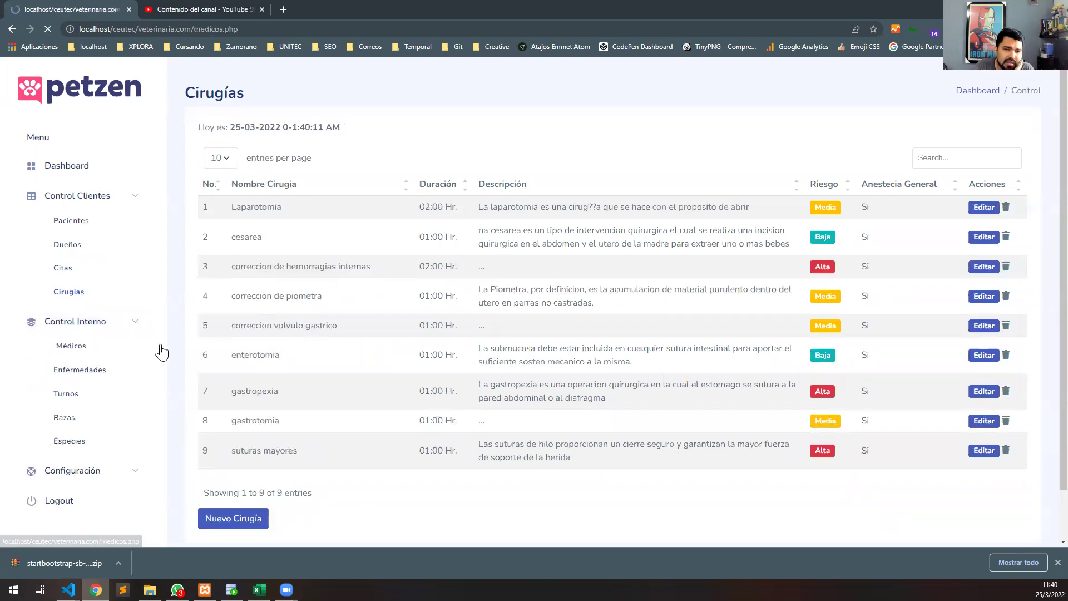
click(96, 276)
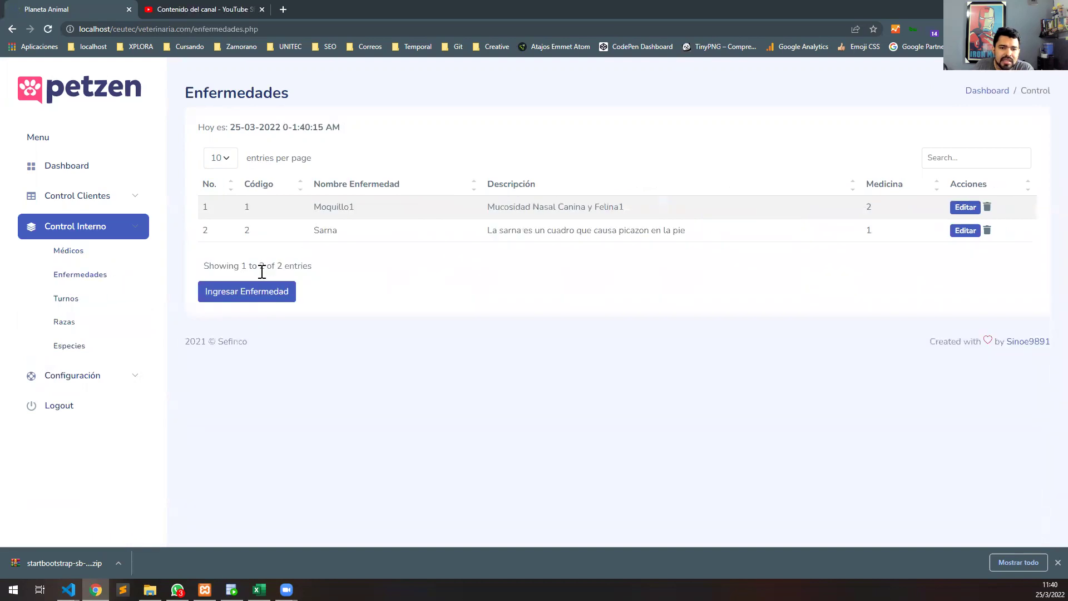
Start a new disease with code 3 and name GArrapatas.
click(257, 296)
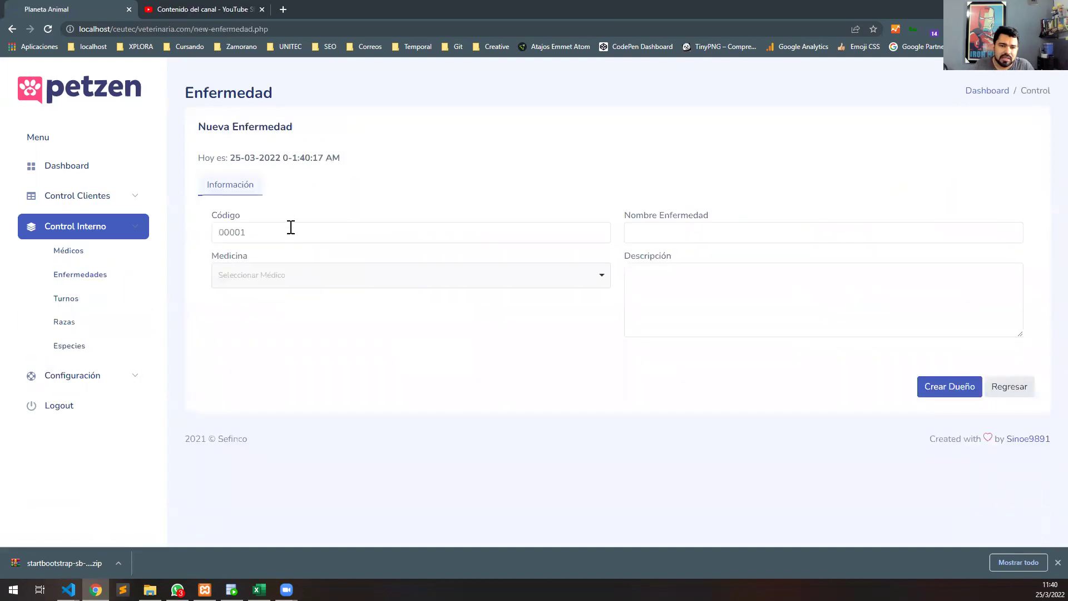
click(289, 234)
text(3)
click(705, 235)
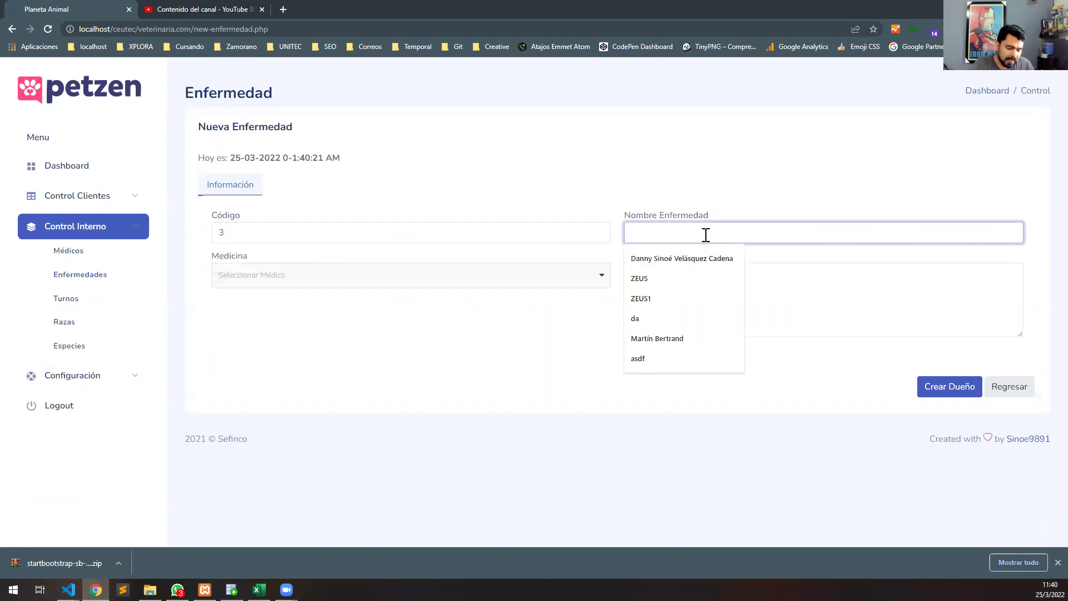
text(GArrapas)
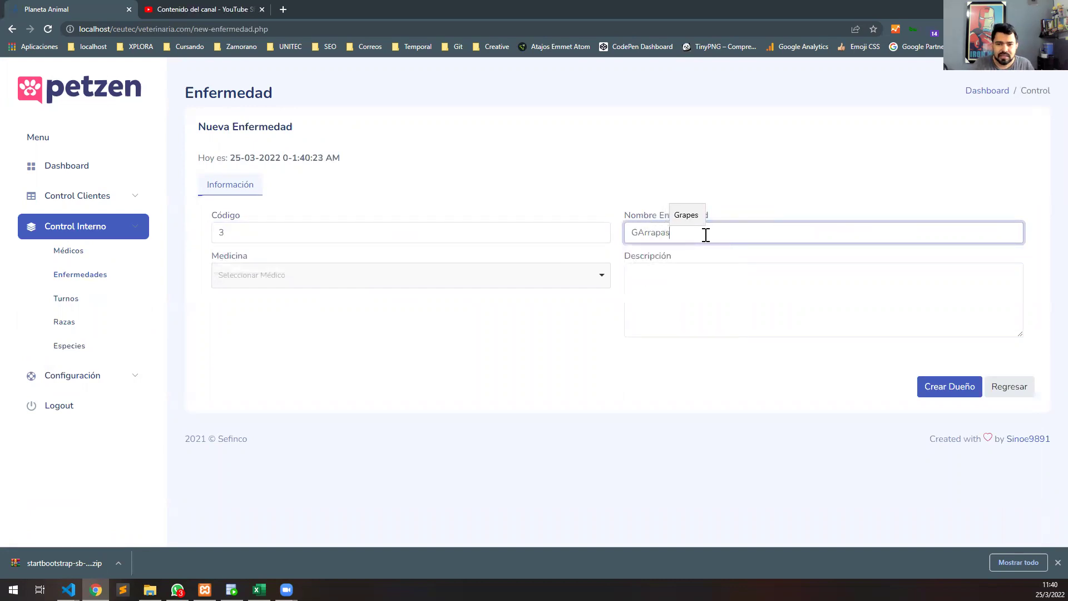
key(BackSpace)
key(BackSpace)
text(atas)
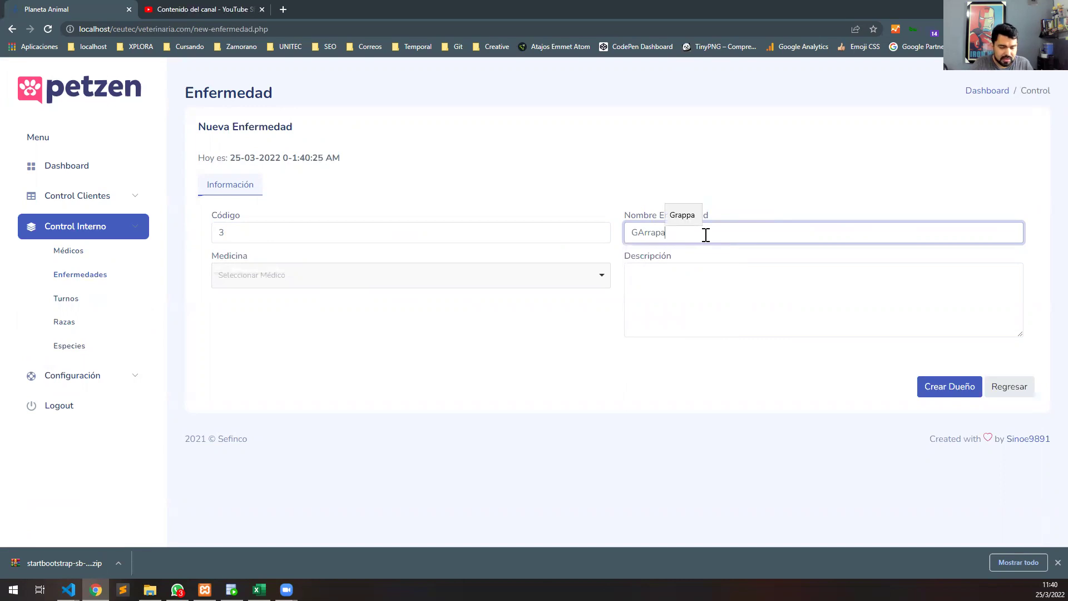
Assign medicine Jabon Antisarna, describe it 'Hola esto es una prueba', save, and open SQL Developer.
click(423, 282)
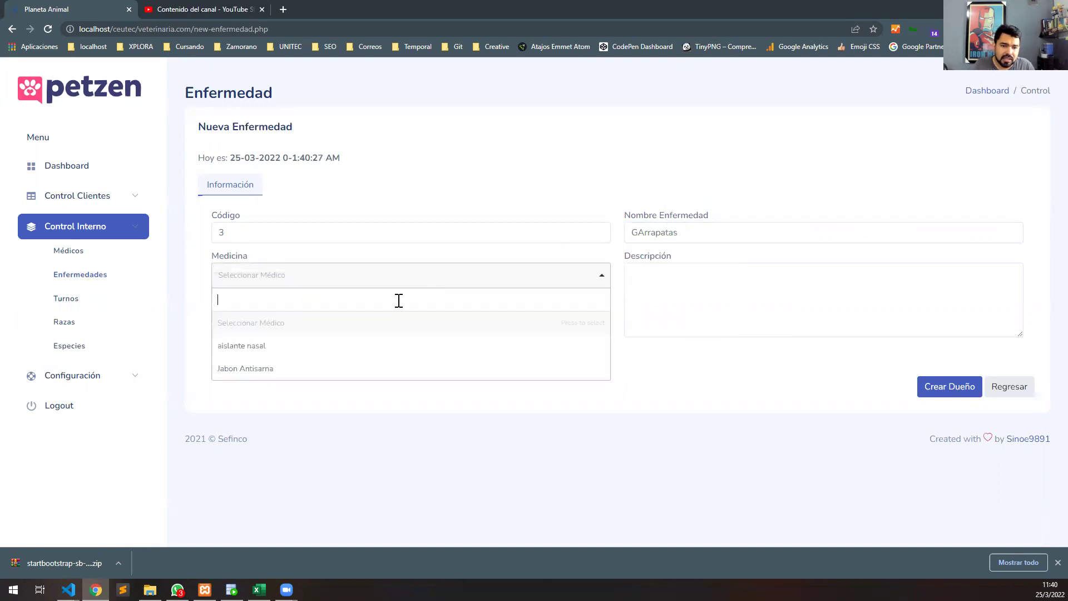
click(362, 369)
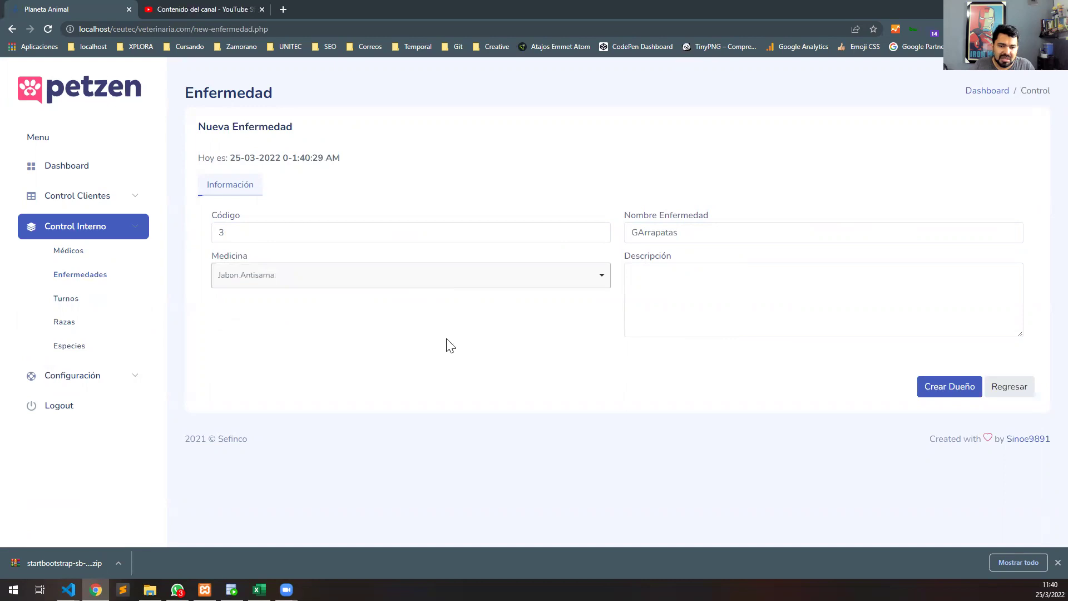
click(646, 291)
text(Ho)
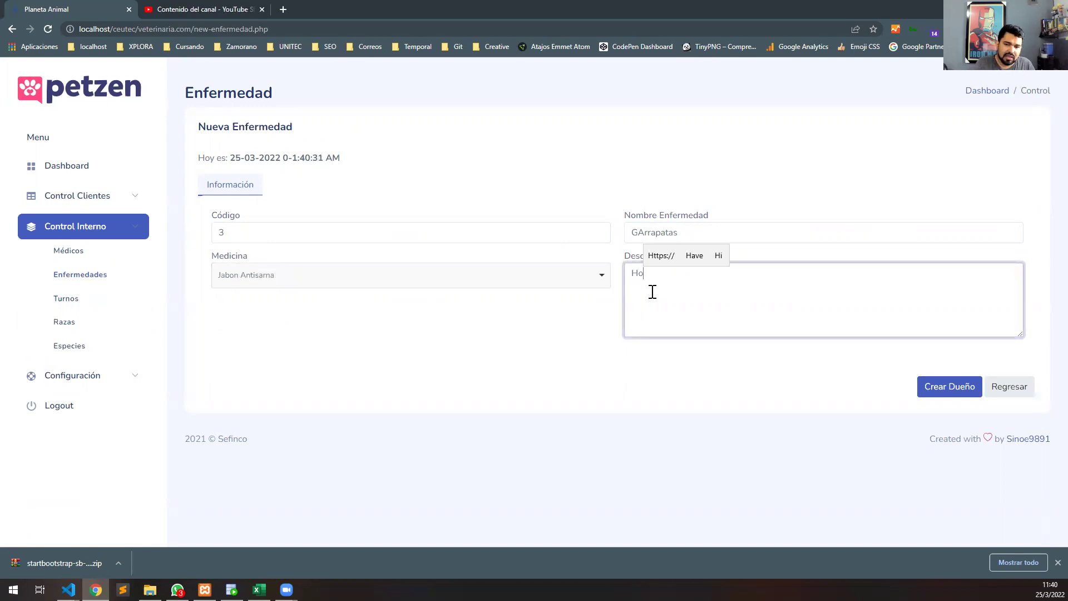
text(la esto es una prueba)
click(964, 386)
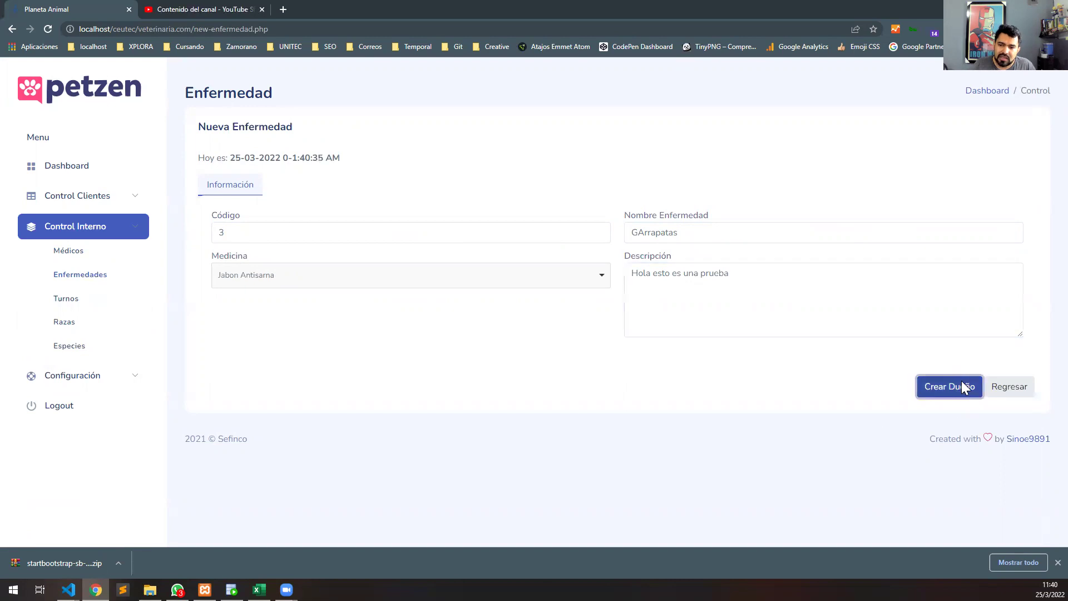
click(536, 365)
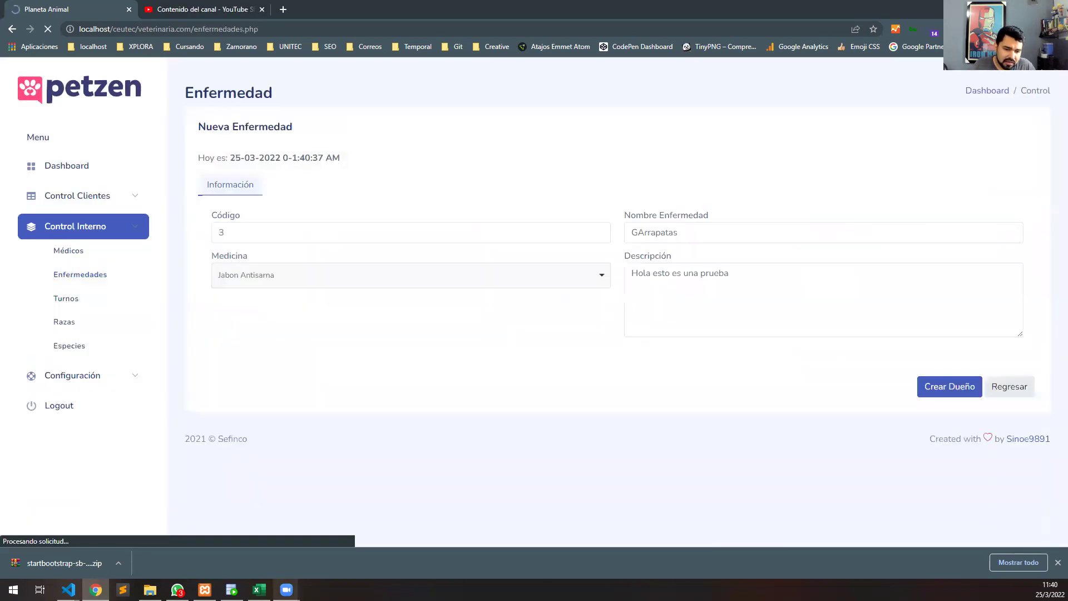
click(231, 590)
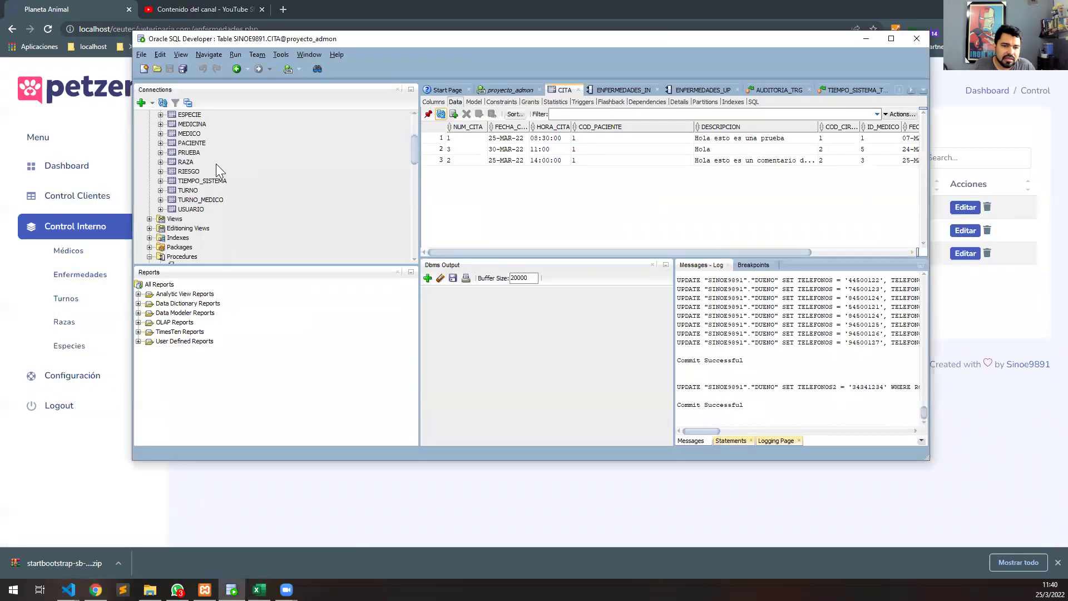
Check the ENFERMEDADES table data for the new GArrapatas row, then return to the browser.
scroll(187, 210, up, 1)
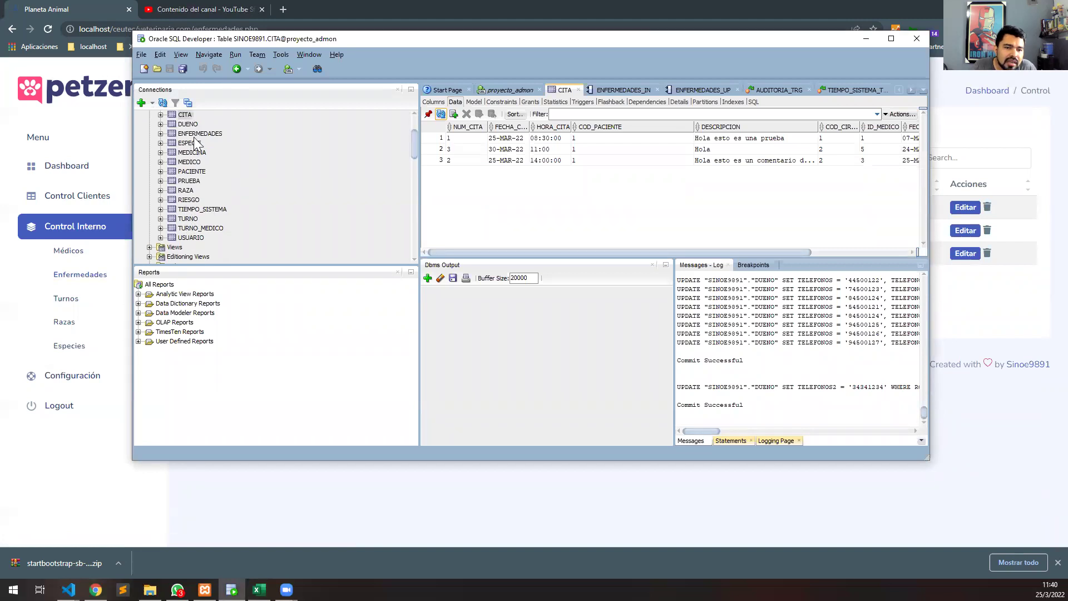
click(267, 135)
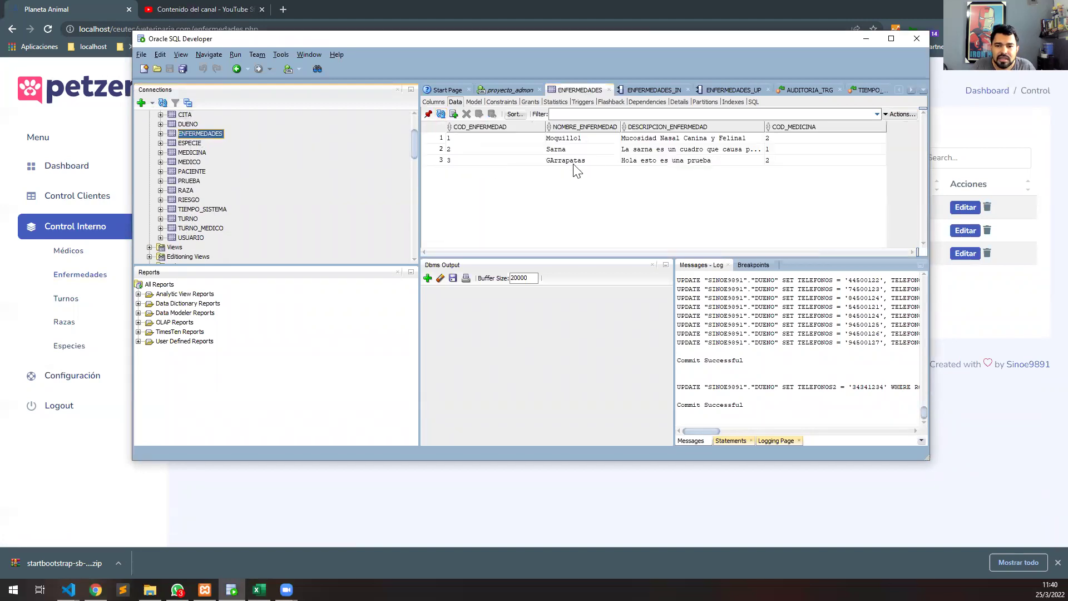
click(571, 156)
click(579, 162)
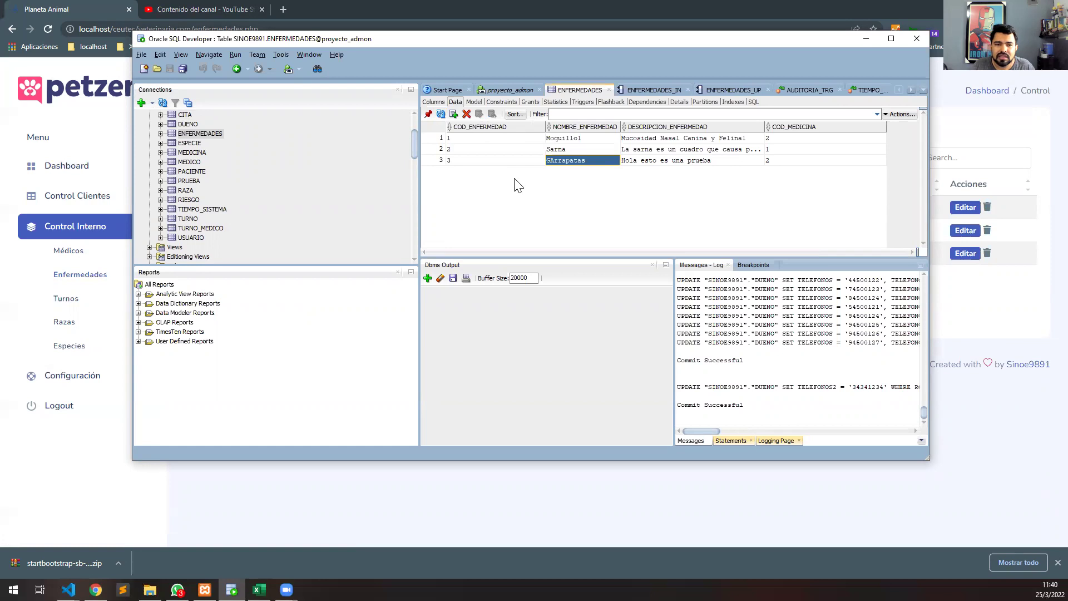
click(975, 253)
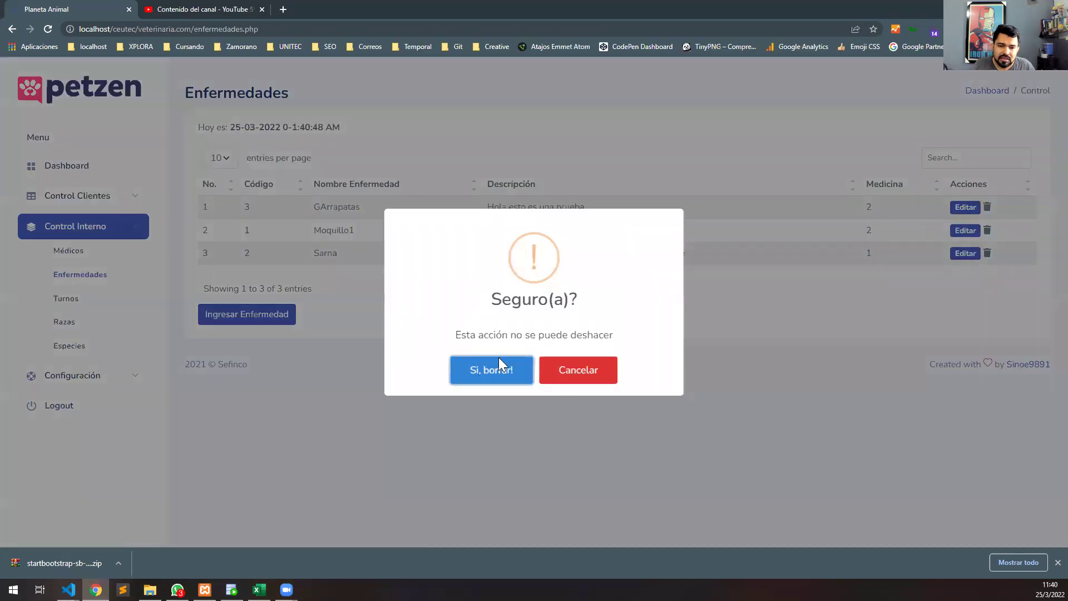
Delete the Sarna disease in Petzen, then bring Oracle SQL Developer to the front.
click(491, 370)
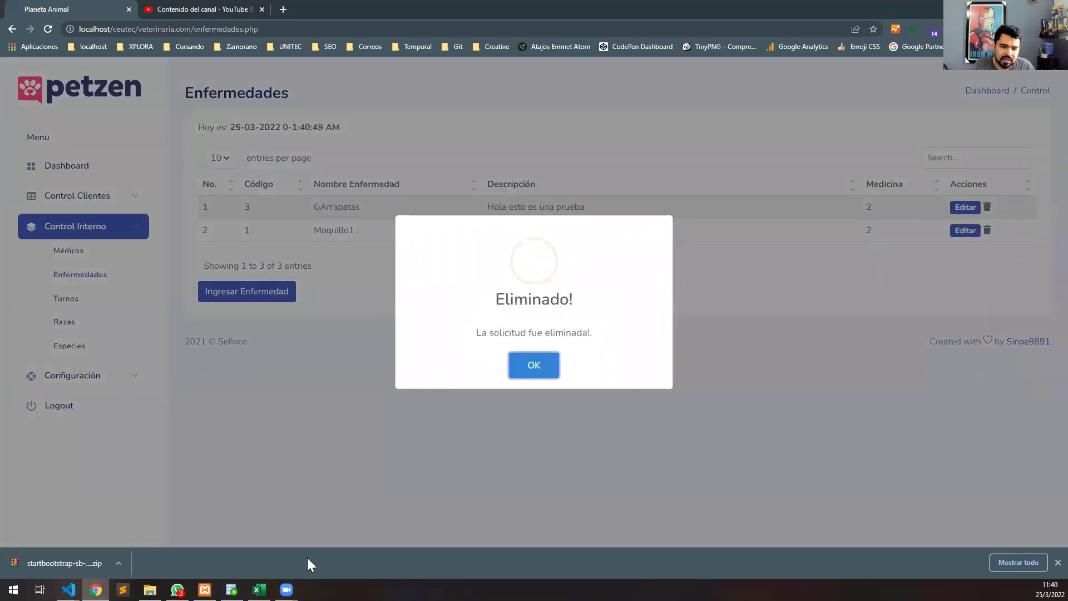
click(530, 370)
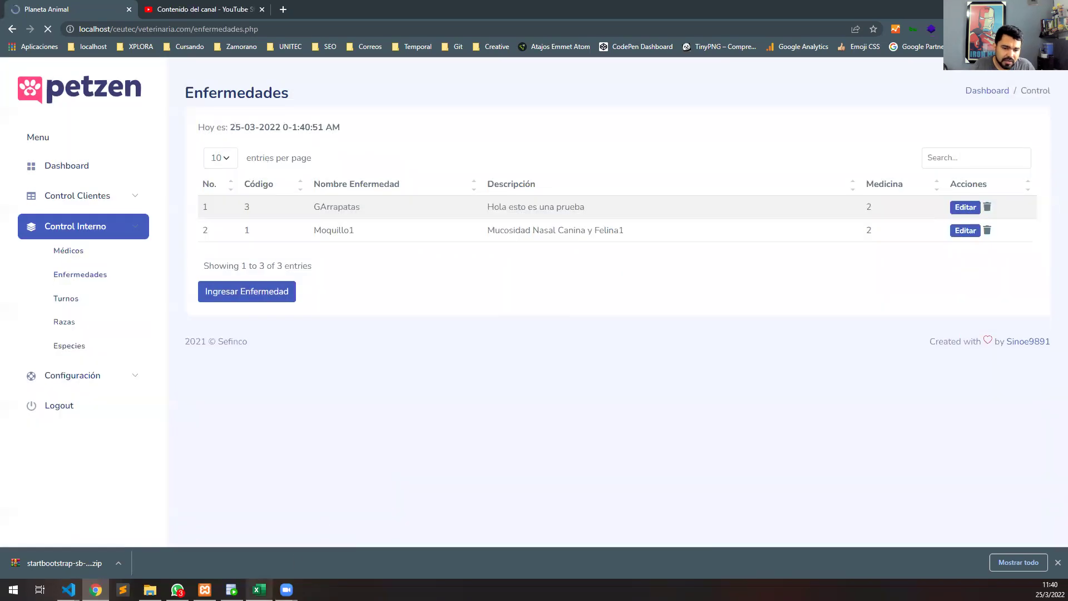
mouse_move(287, 590)
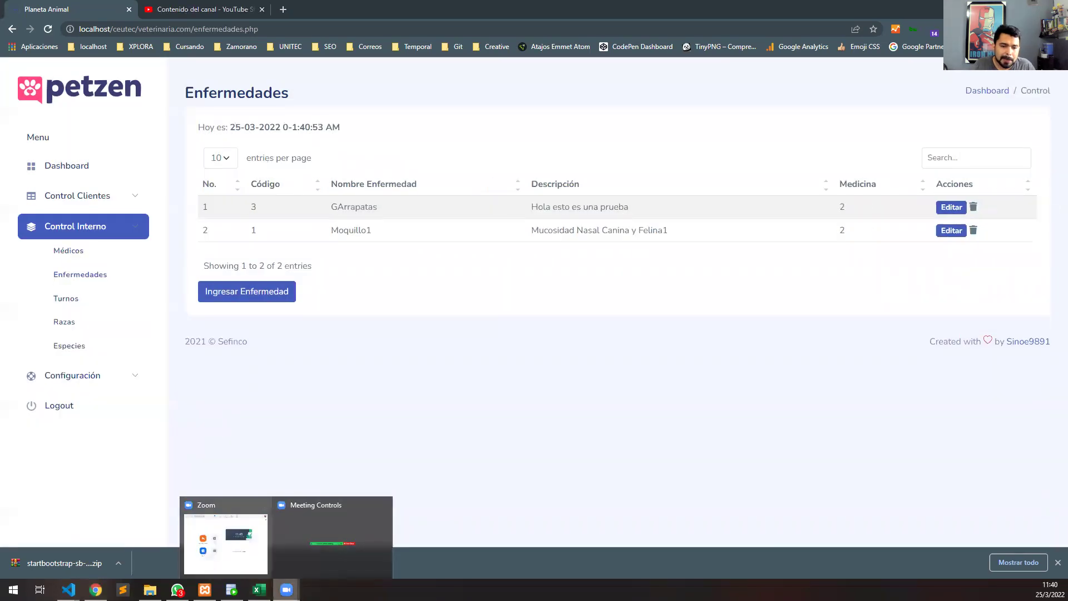
click(232, 589)
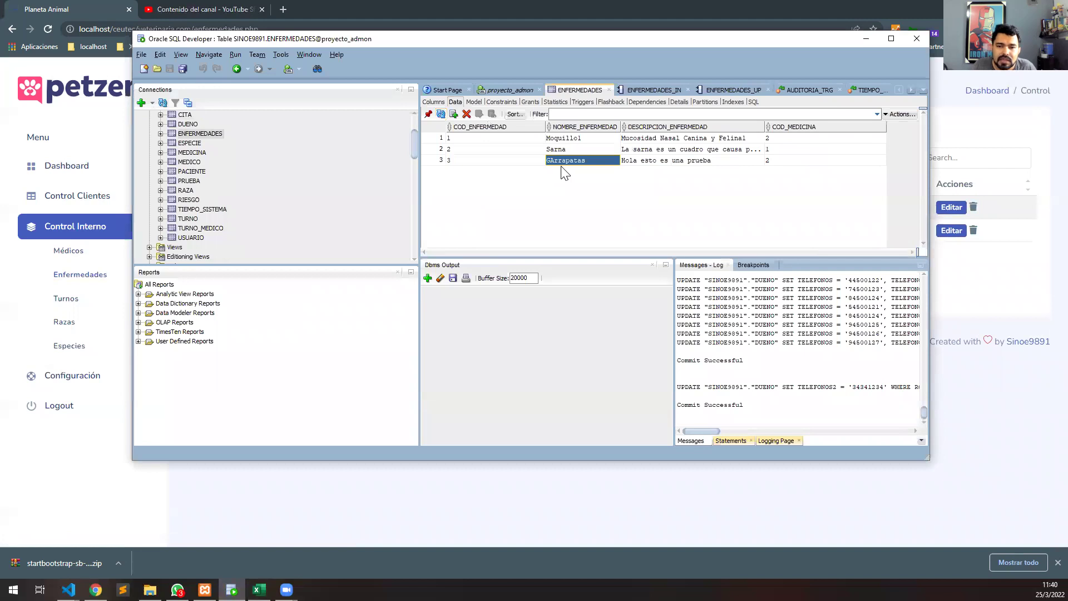
Refresh the ENFERMEDADES data to confirm Sarna is gone, then go back to Petzen.
click(442, 114)
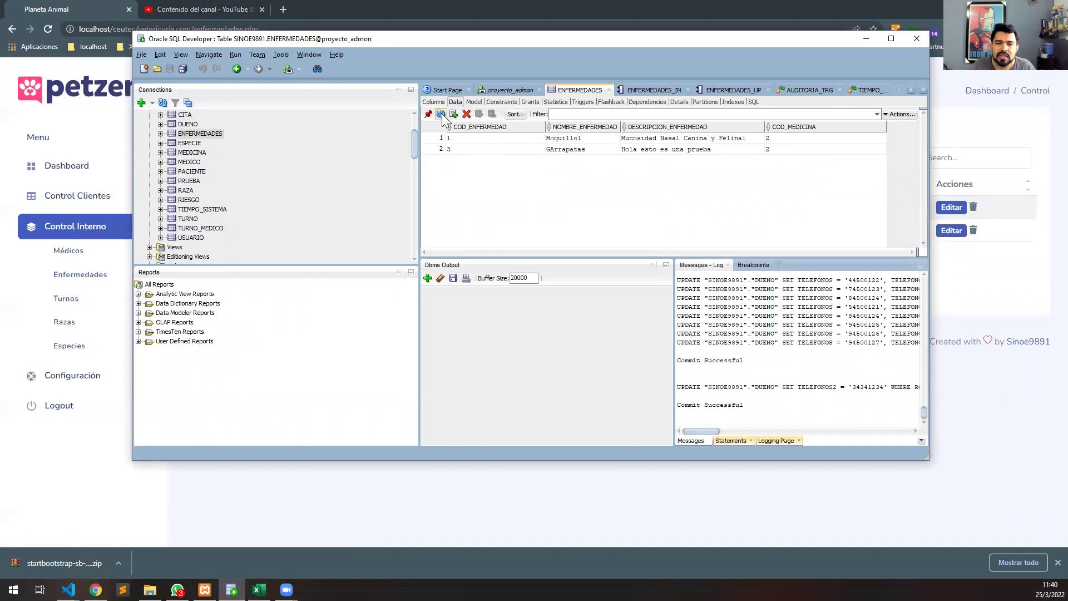
click(446, 480)
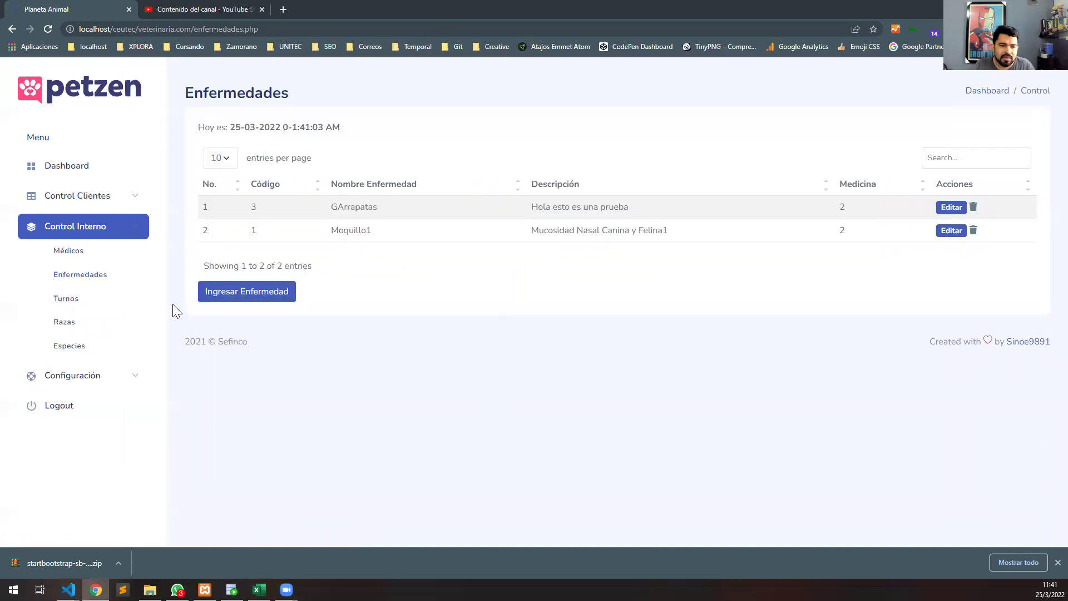
Delete the fourth and third turnos from Petzen's Turnos list.
click(69, 299)
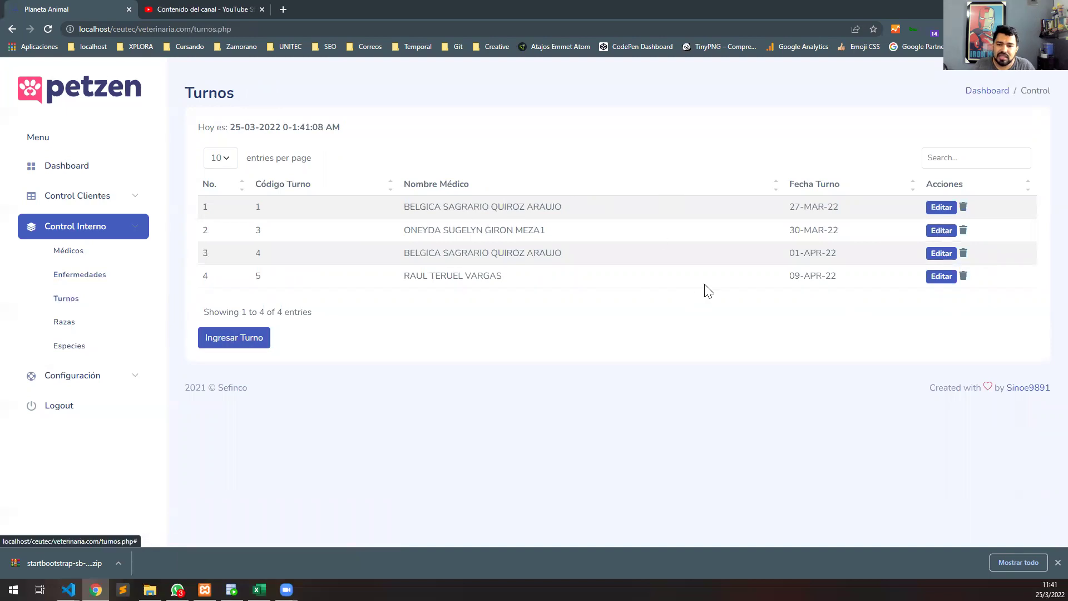
click(966, 278)
click(511, 369)
click(533, 369)
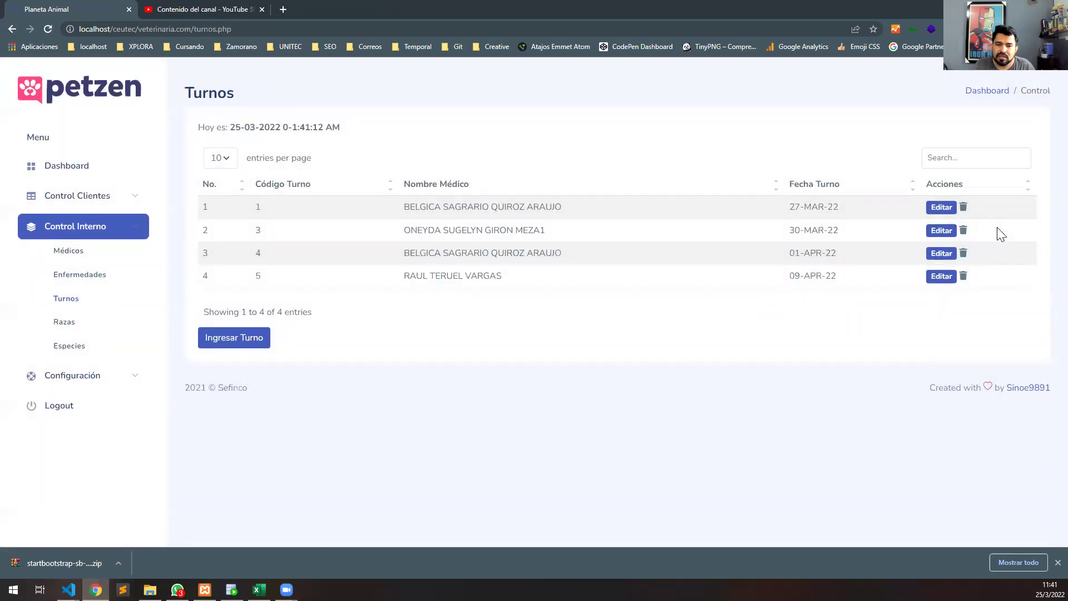
click(962, 252)
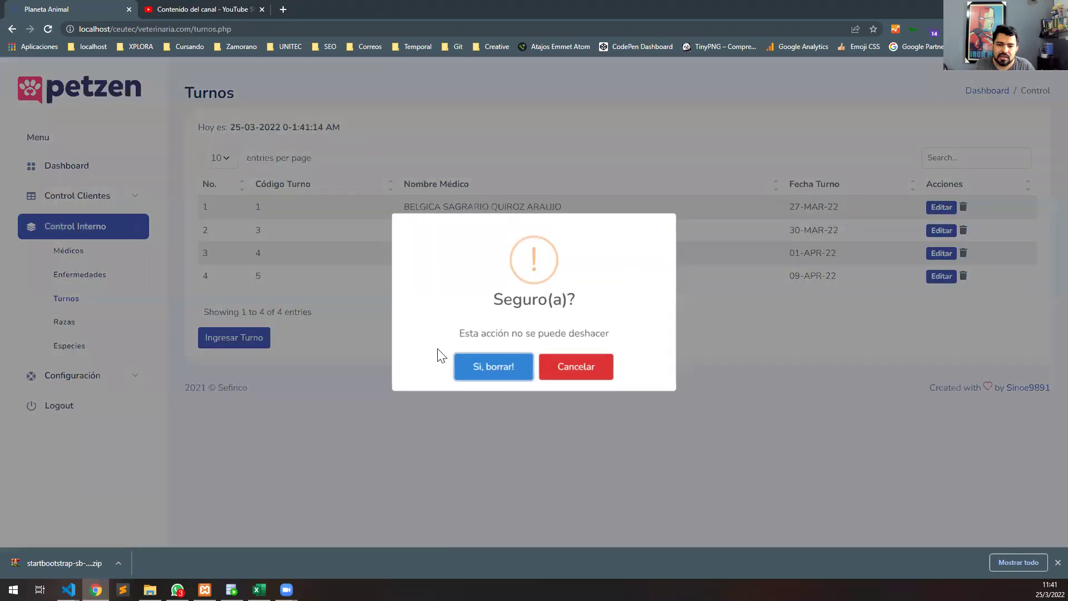
click(468, 371)
click(537, 367)
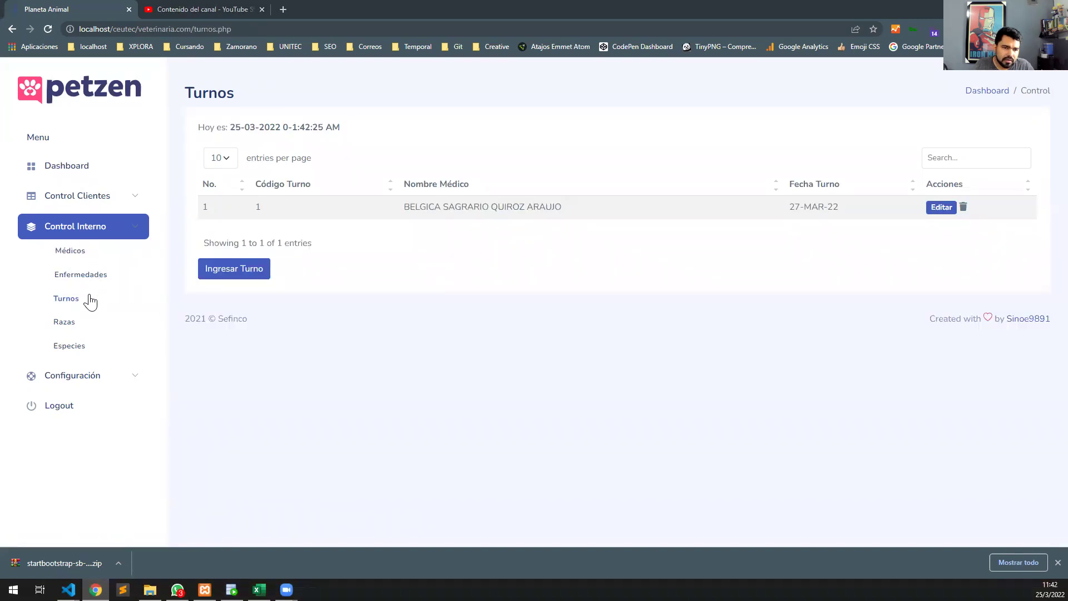
Reload the Turnos list showing only turno 1 and open a blank Nuevo Turno form.
click(92, 300)
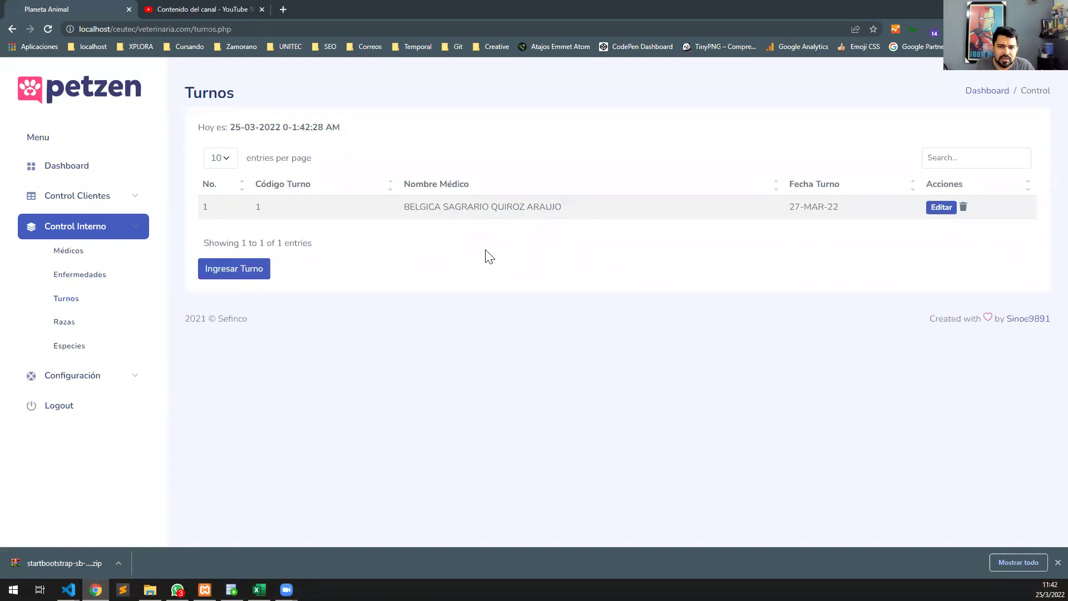
click(85, 277)
click(72, 301)
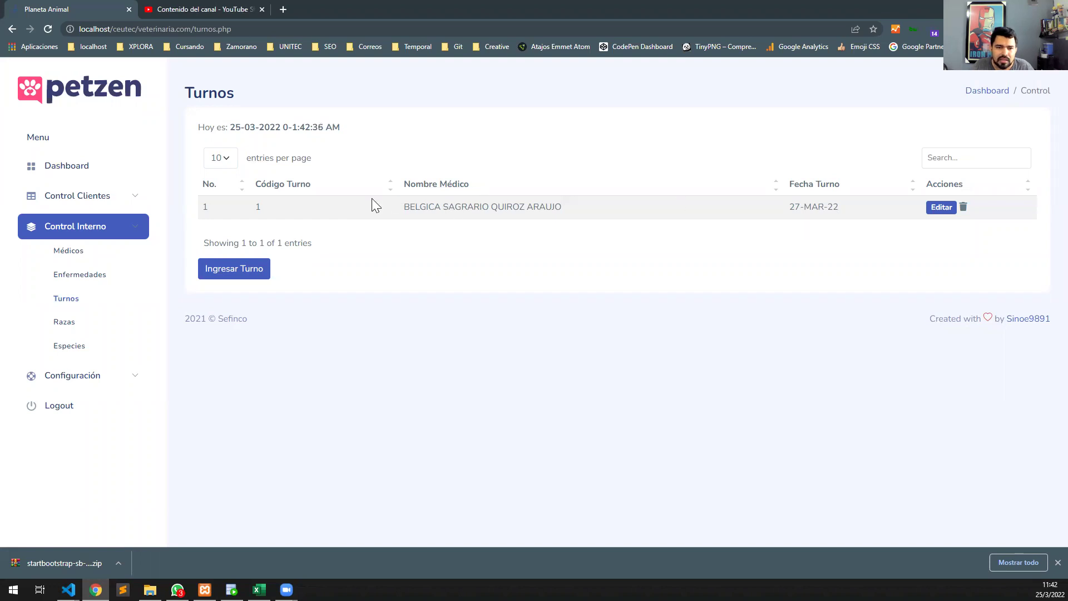
click(245, 275)
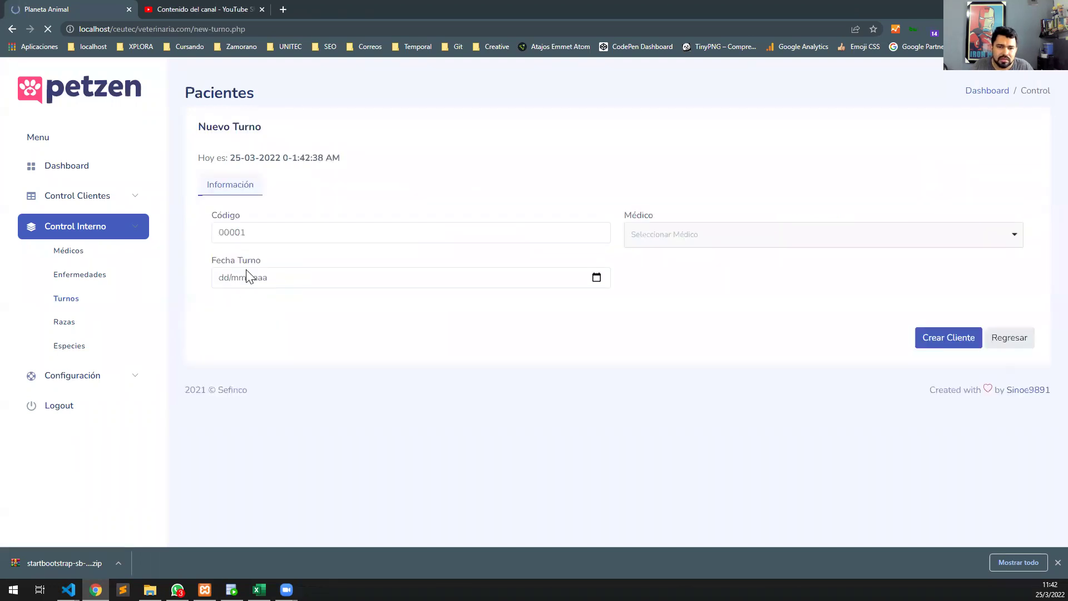
Enter code 2 for the new turno and select the second listed doctor.
click(313, 239)
text(2)
click(659, 237)
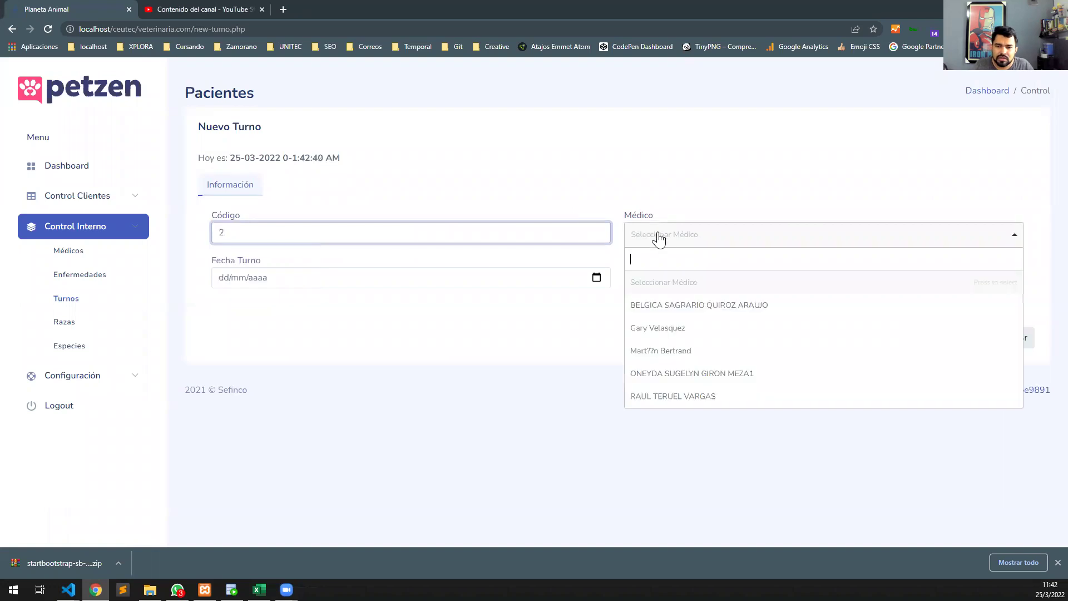
click(696, 313)
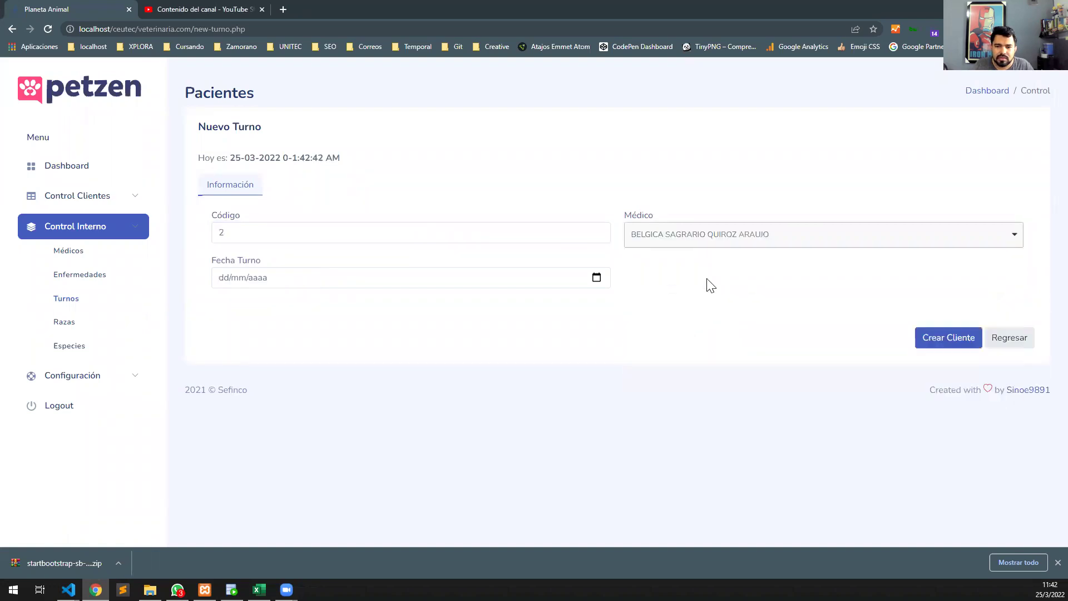
click(716, 234)
click(689, 328)
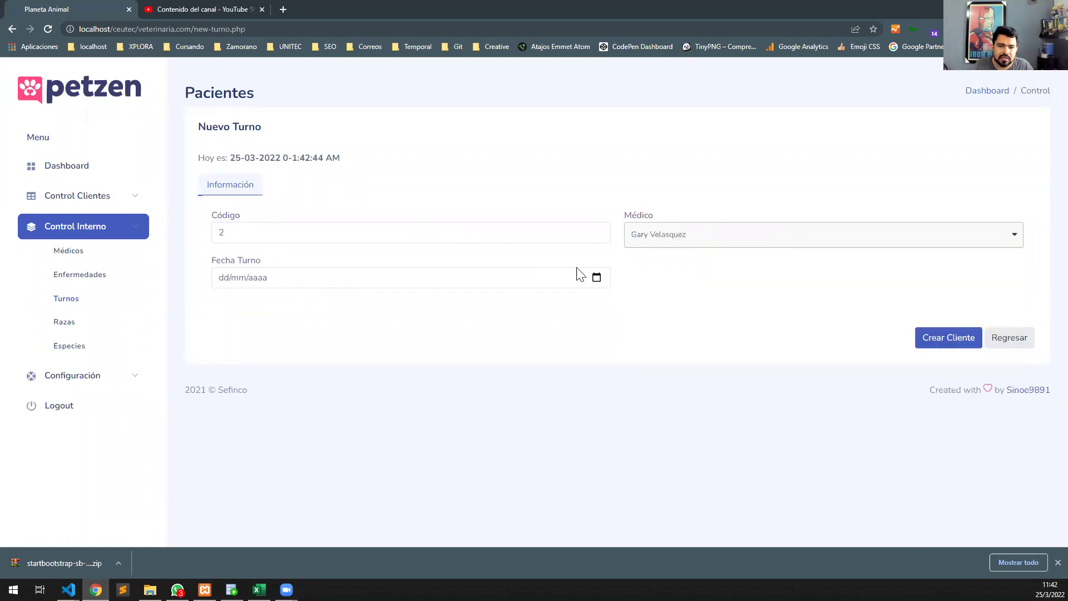
Set the turno date to 27/03/2022 and save the new turno.
click(596, 278)
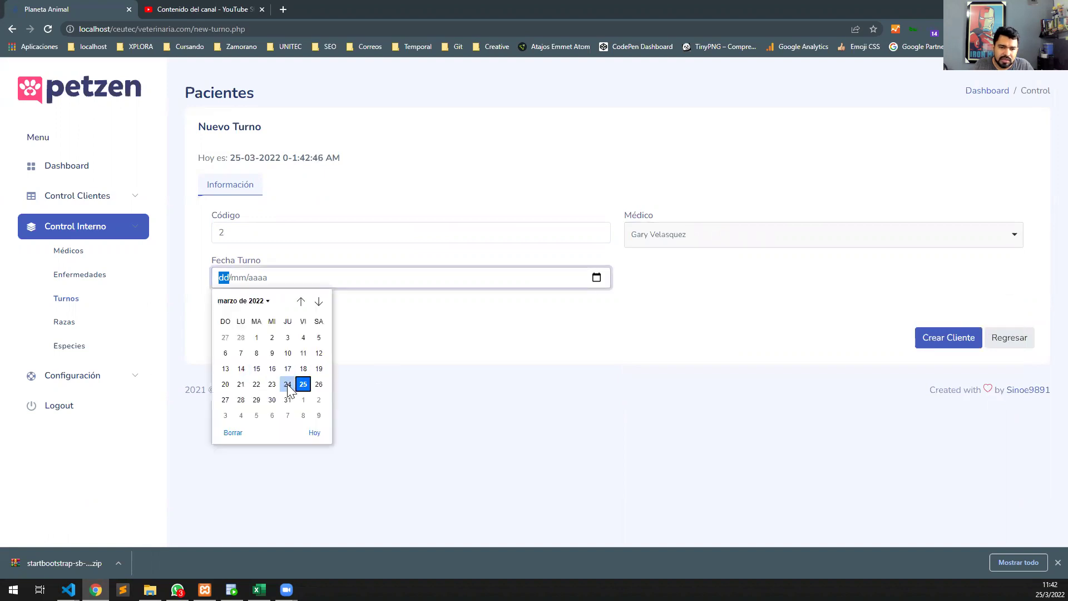
click(287, 384)
click(597, 278)
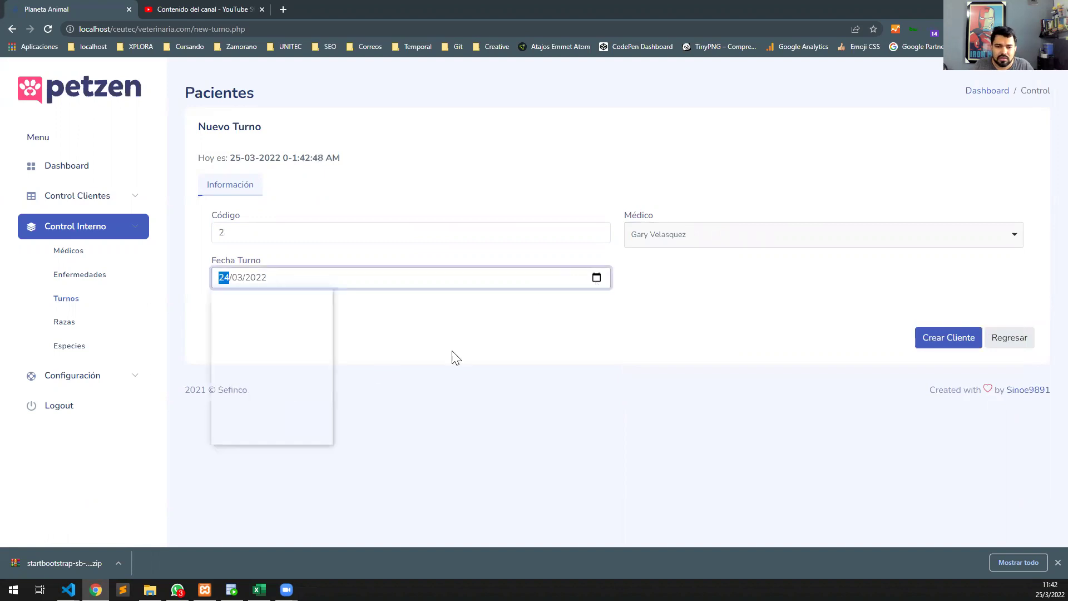
click(225, 399)
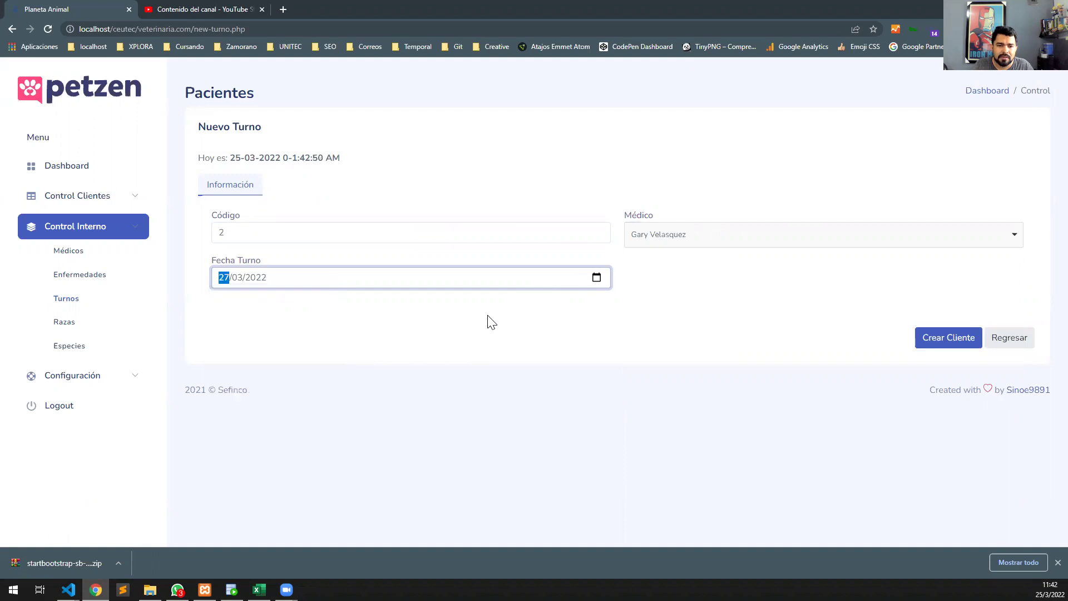
click(949, 337)
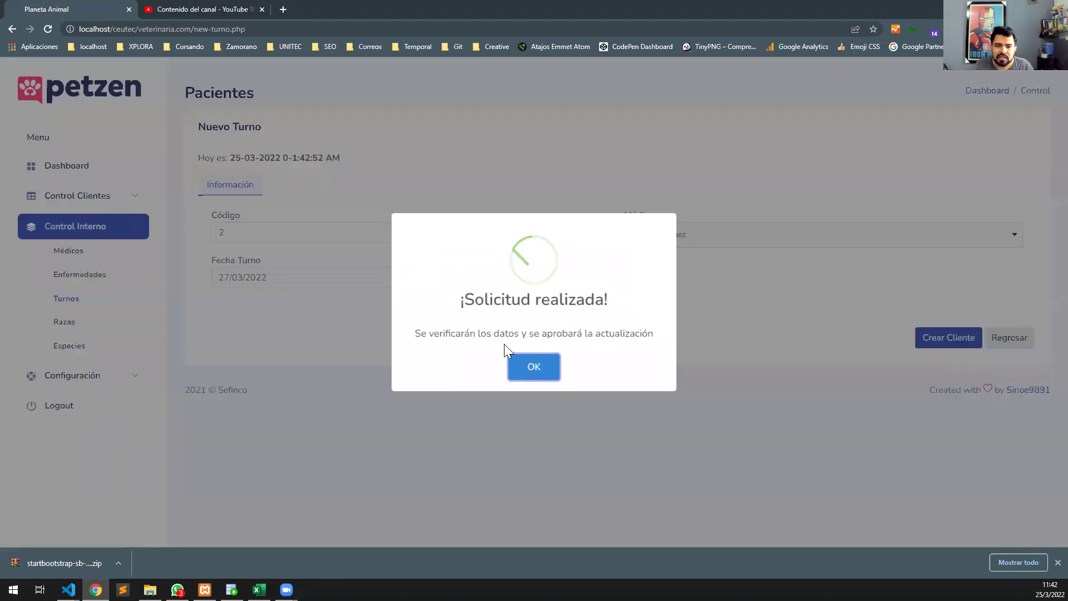
click(525, 373)
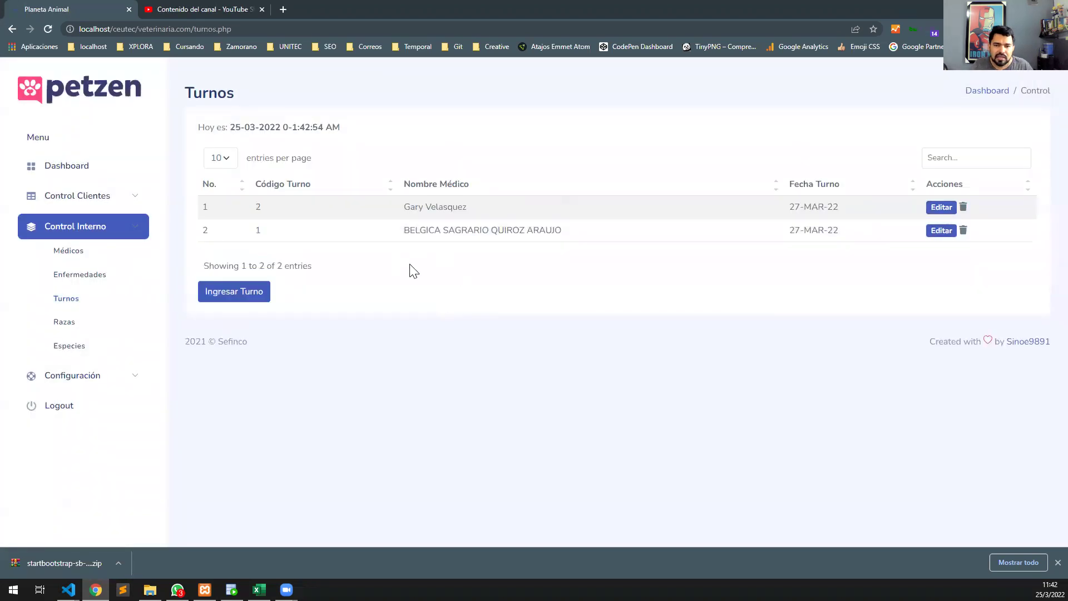
click(952, 208)
click(680, 238)
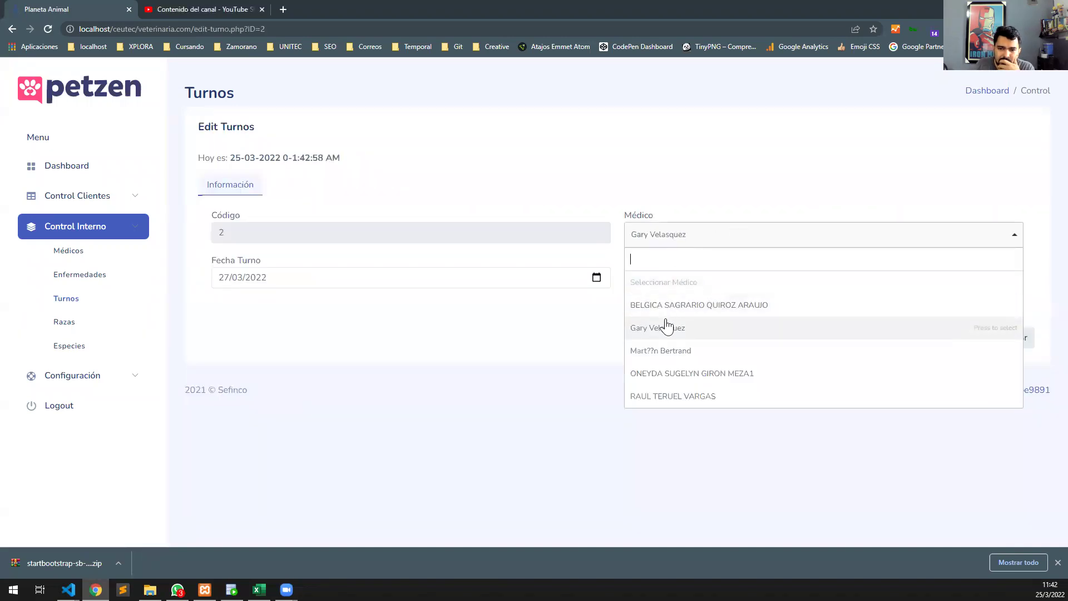
click(671, 357)
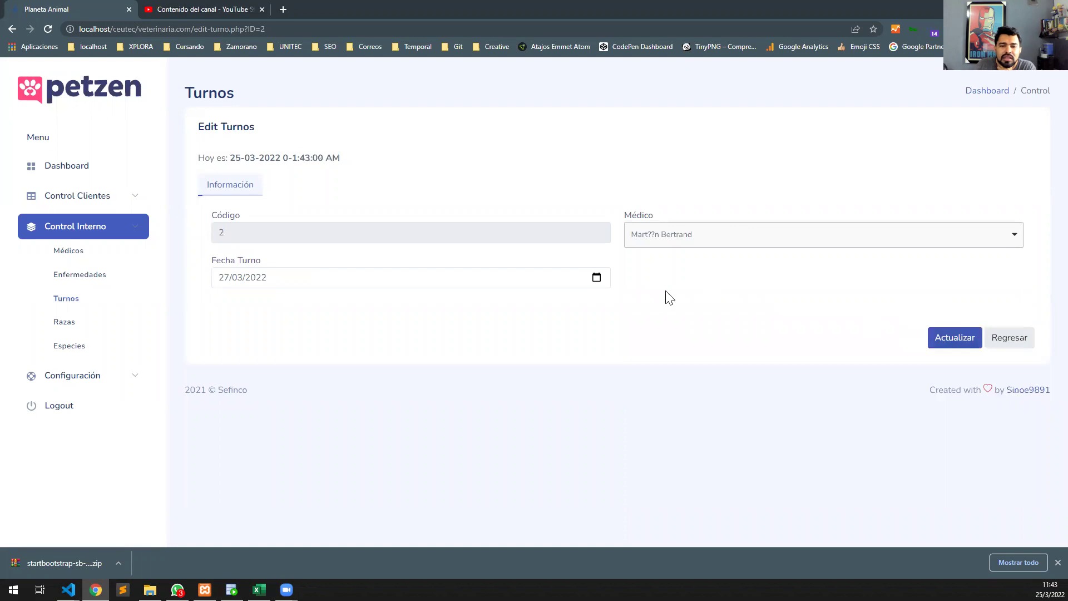
click(597, 277)
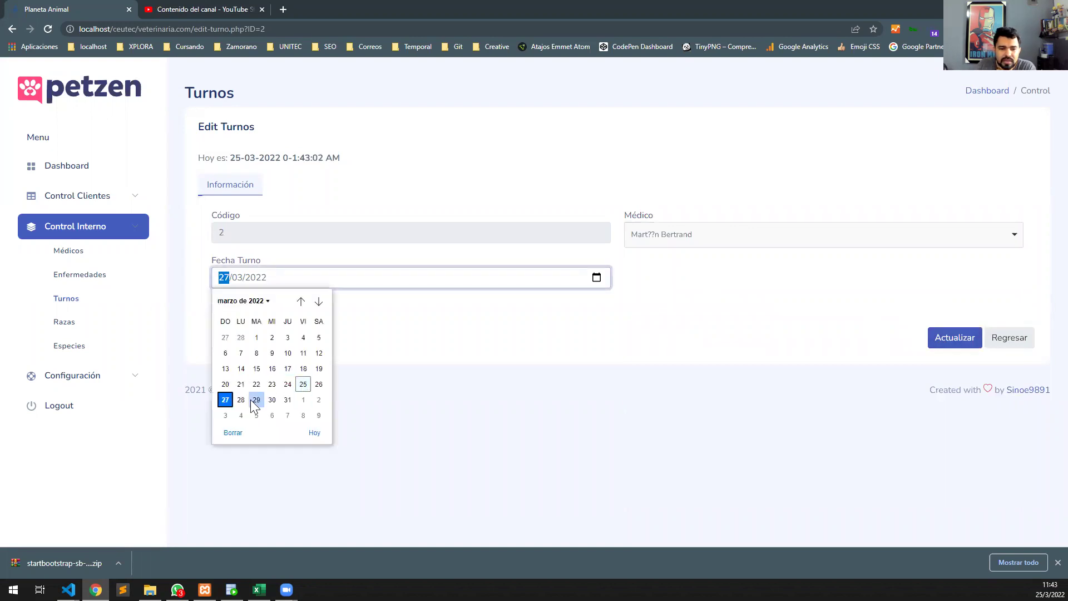
click(241, 400)
click(955, 338)
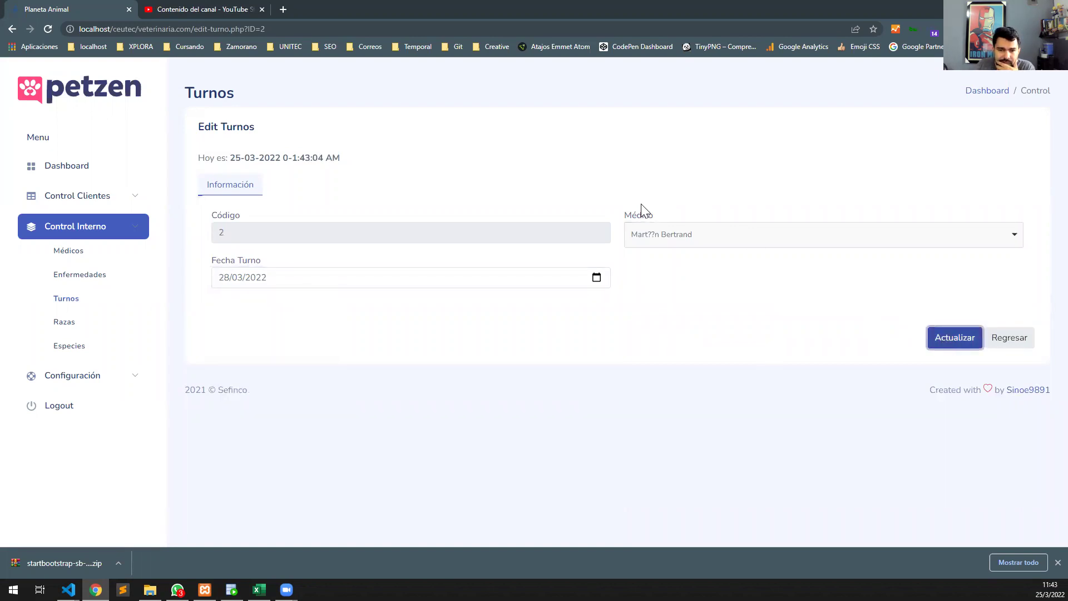
click(999, 338)
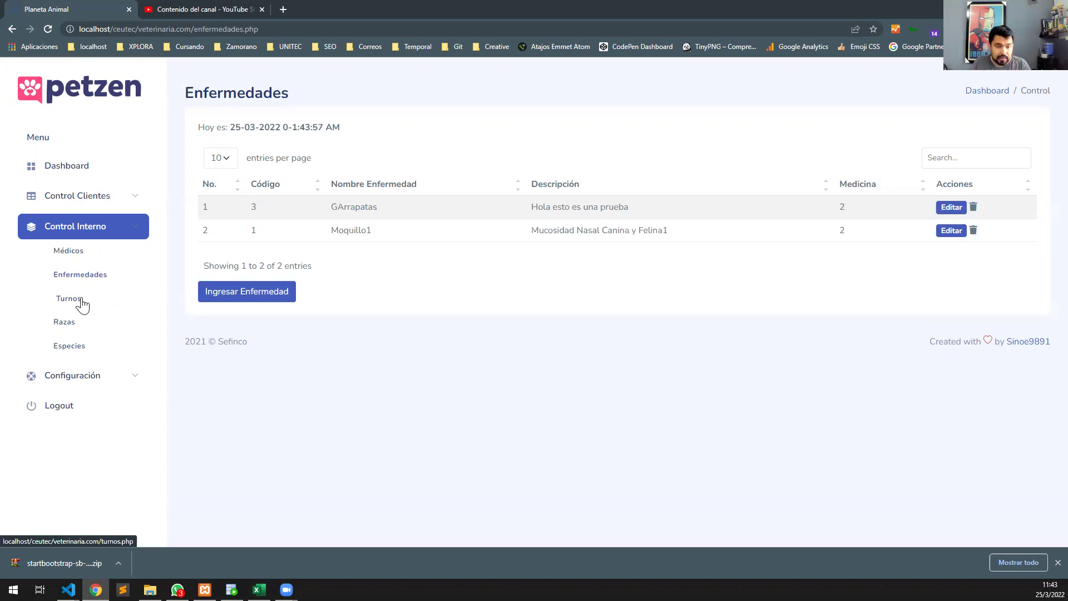
click(81, 300)
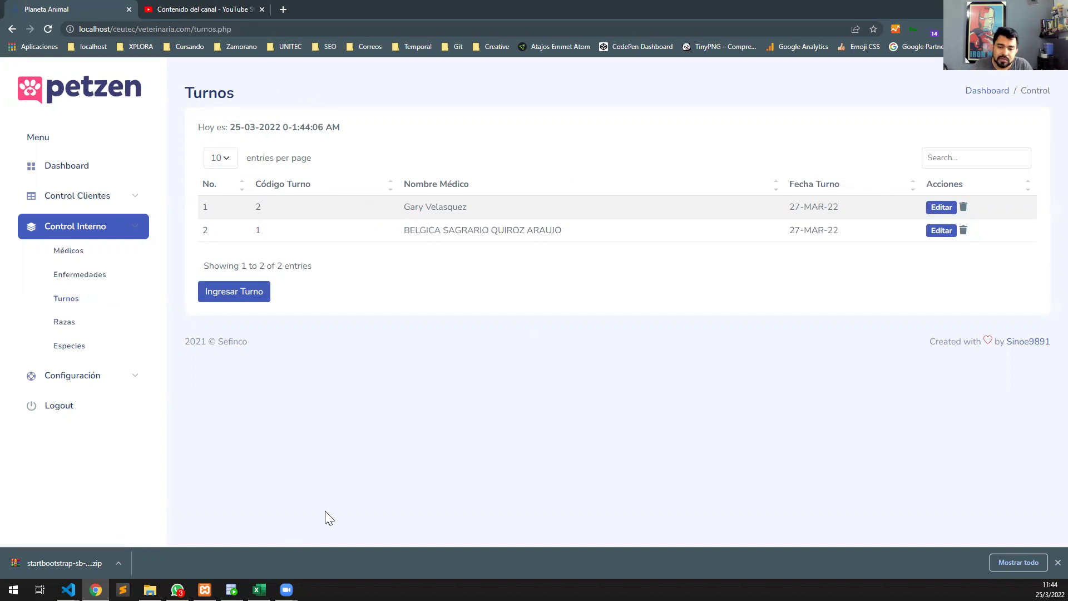
Expand the Procedures node in SQL Developer's Connections tree and maximize the window.
click(232, 590)
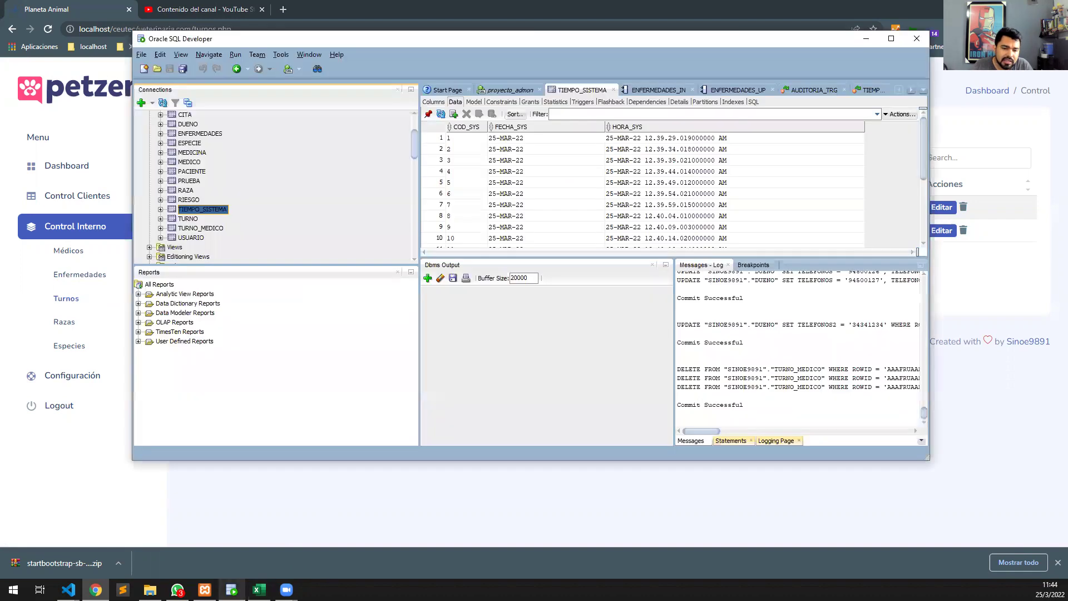
scroll(198, 215, down, 3)
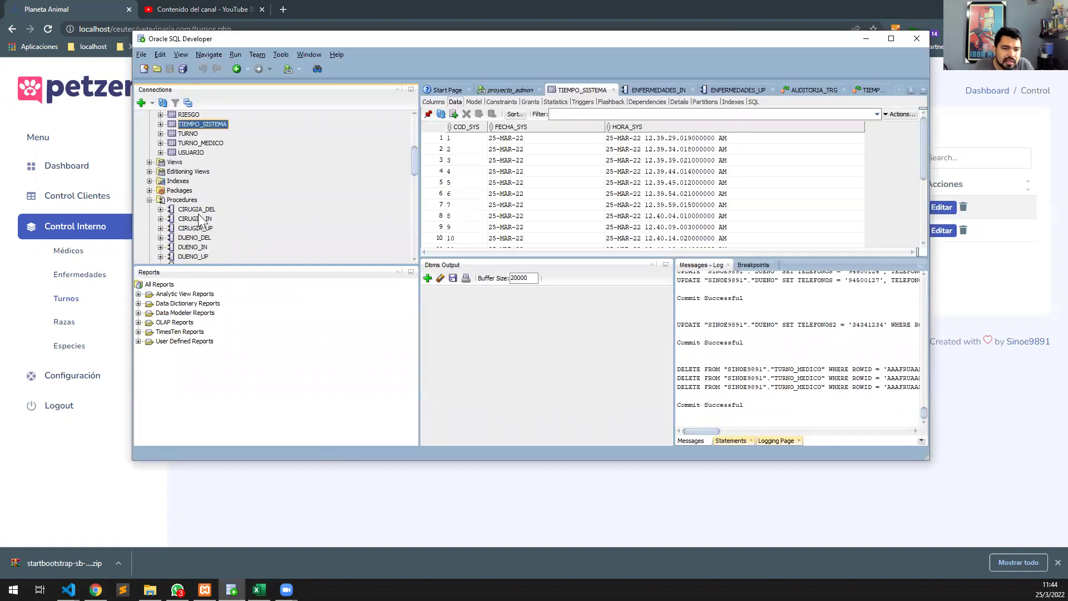
click(149, 172)
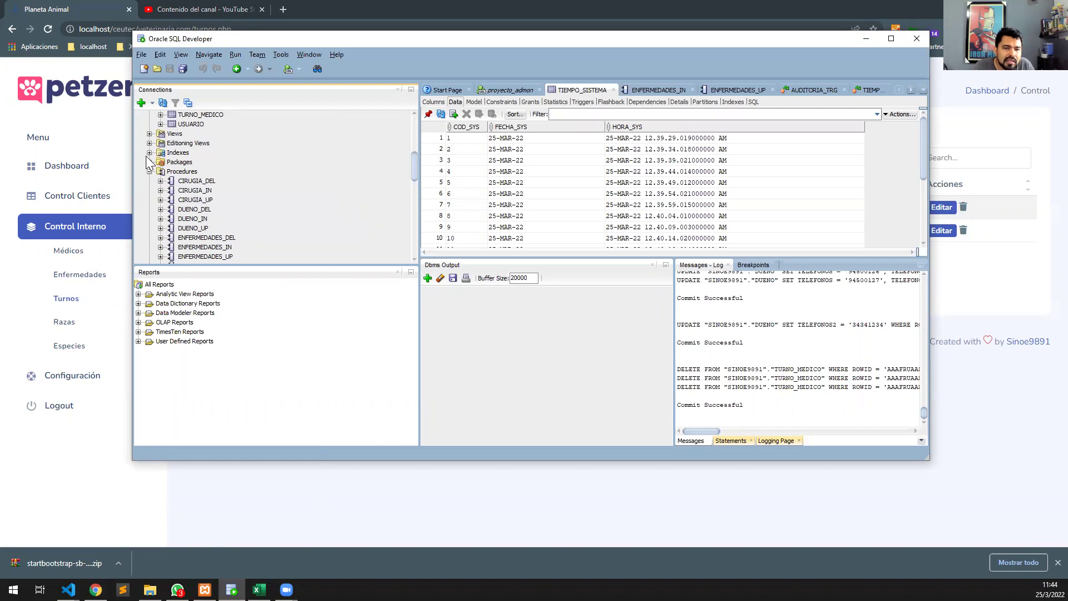
scroll(192, 177, down, 1)
click(191, 144)
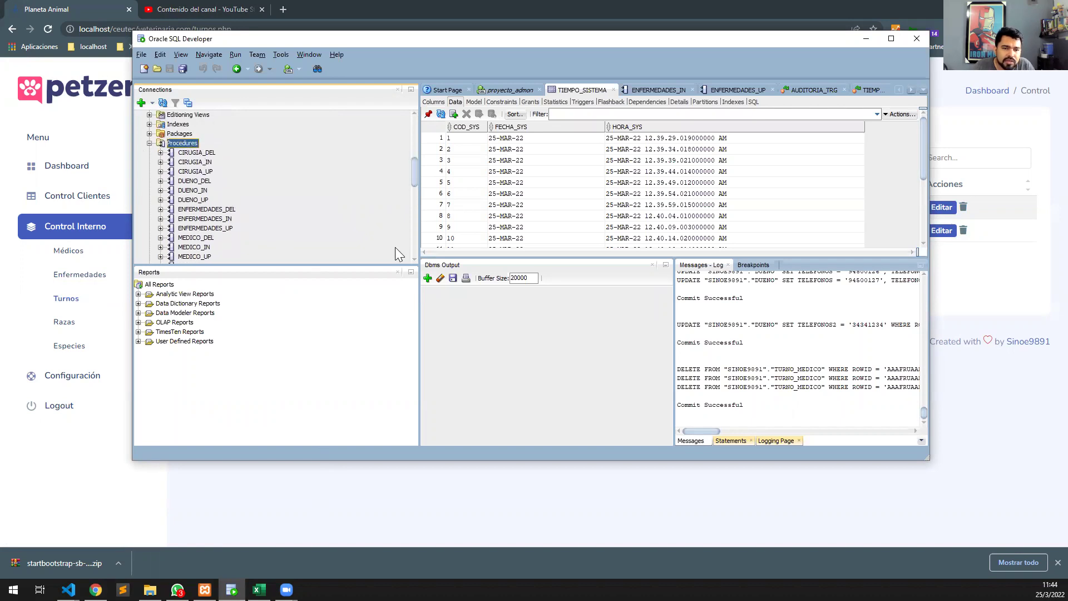
click(892, 39)
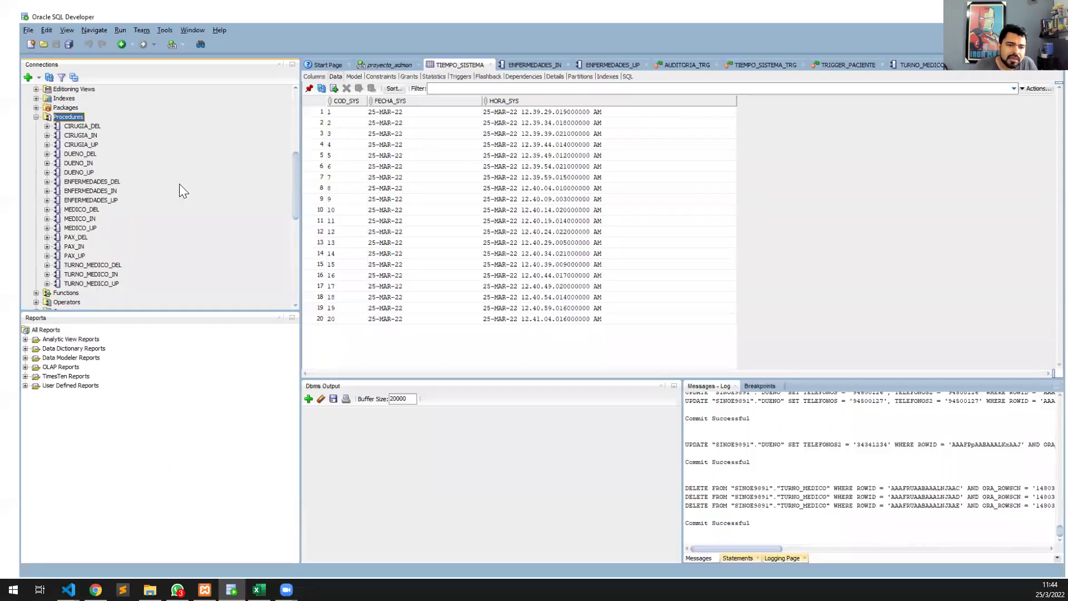
Open the CIRUGIA_DEL/IN/UP and ENFERMEDADES_DEL/IN/UP procedure sources in editor tabs.
double_click(56, 118)
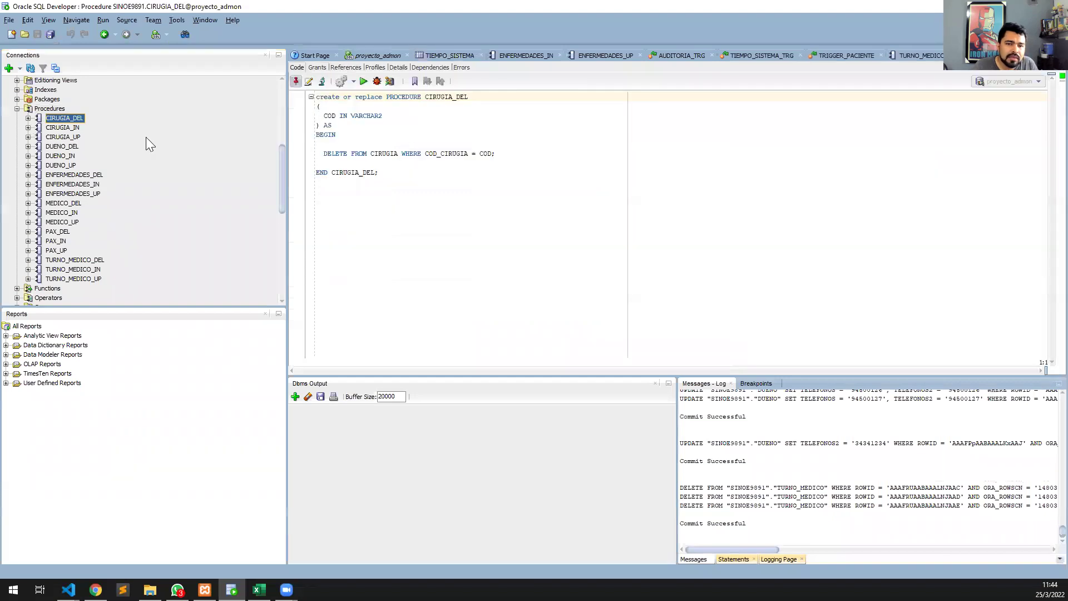
double_click(63, 127)
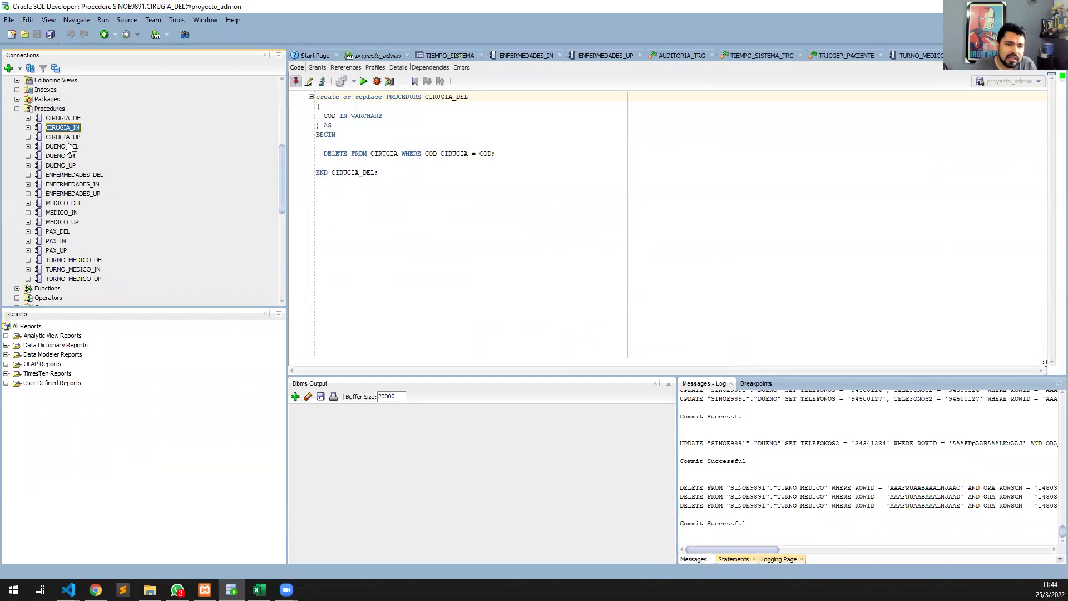
double_click(63, 137)
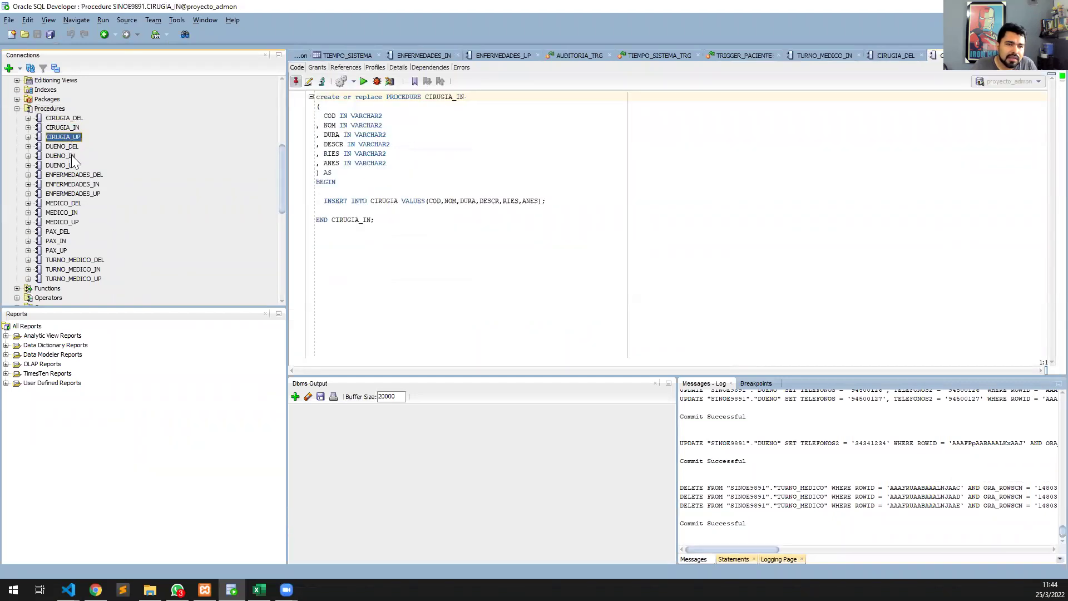
double_click(78, 194)
click(93, 185)
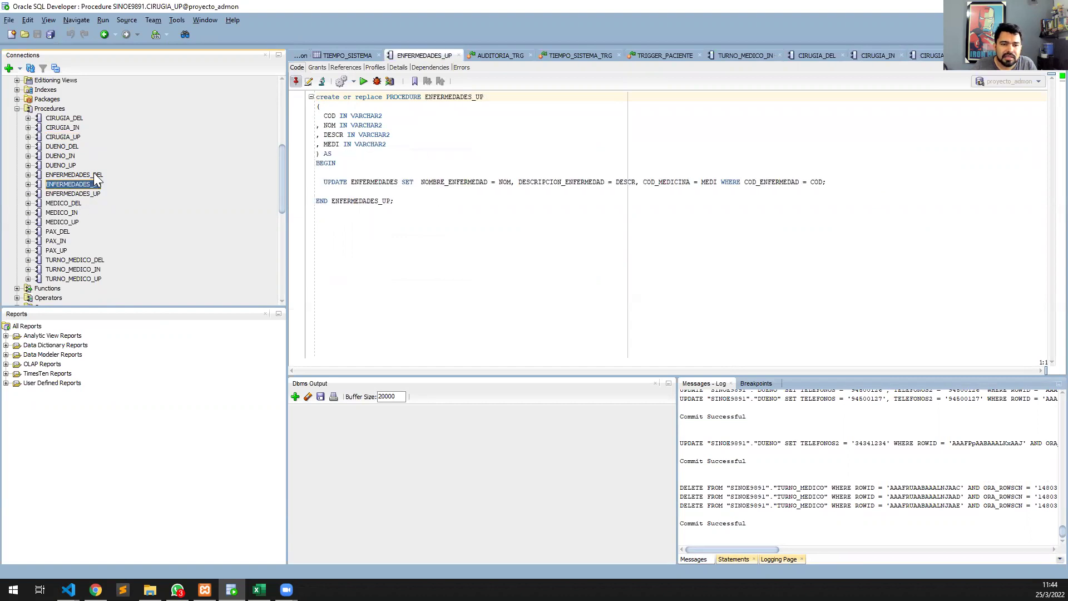
double_click(93, 174)
double_click(89, 184)
click(97, 194)
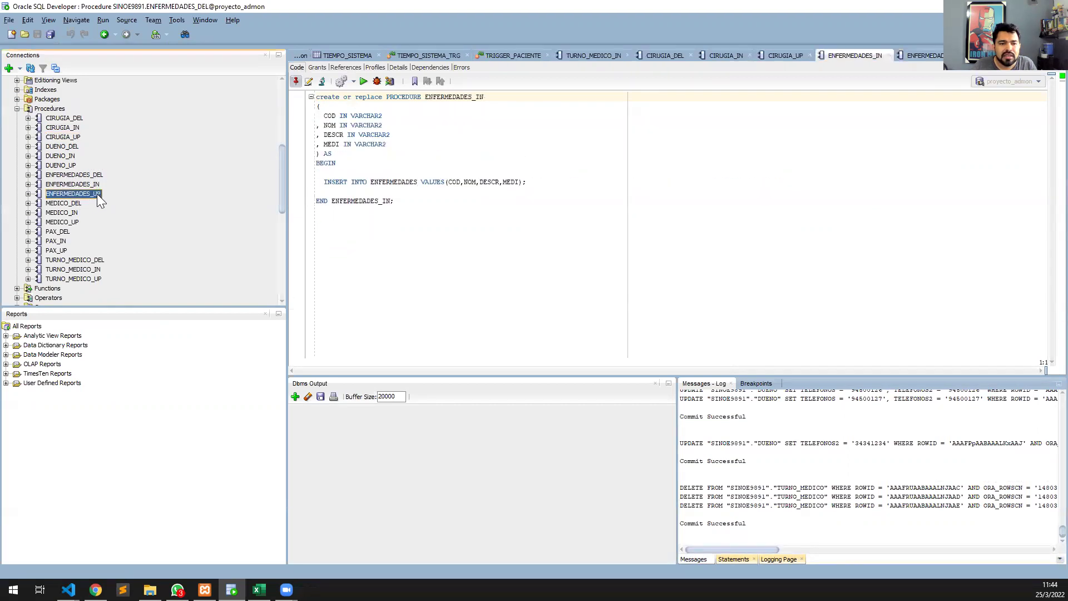
double_click(97, 194)
Open the PAX_DEL/IN/UP and TURNO_MEDICO_IN/UP procedure sources, scrolling through TURNO_MEDICO_UP.
click(62, 234)
double_click(61, 232)
click(61, 240)
double_click(61, 241)
click(62, 250)
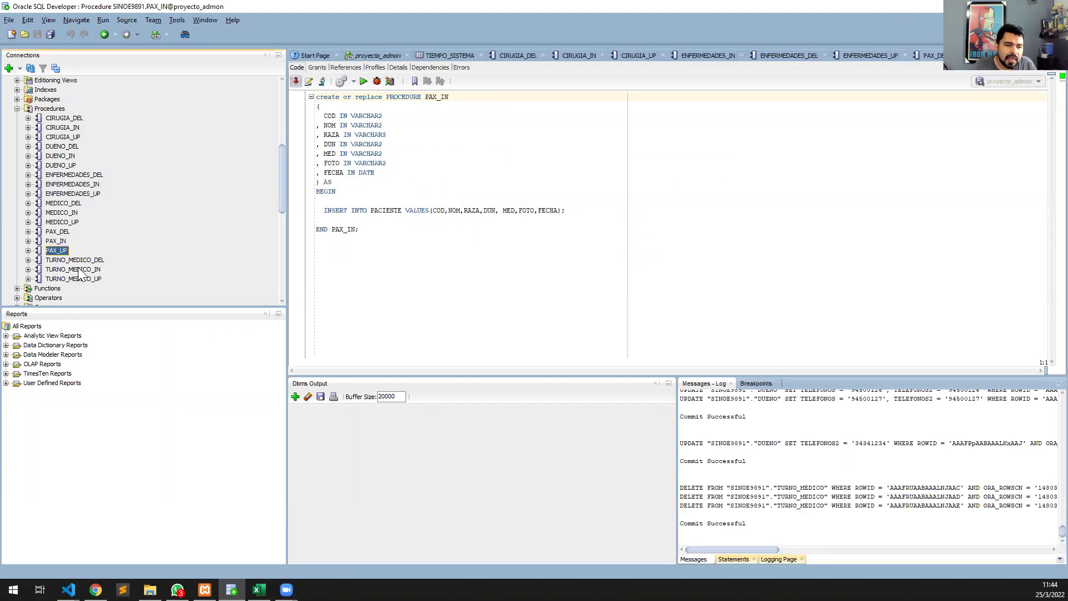
double_click(82, 260)
double_click(92, 270)
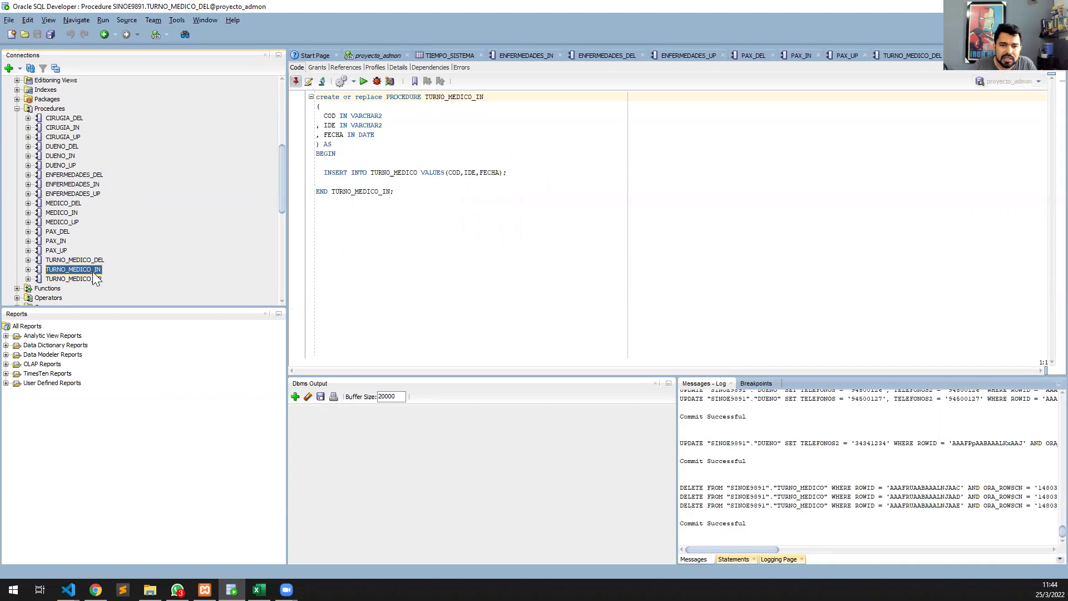
double_click(96, 278)
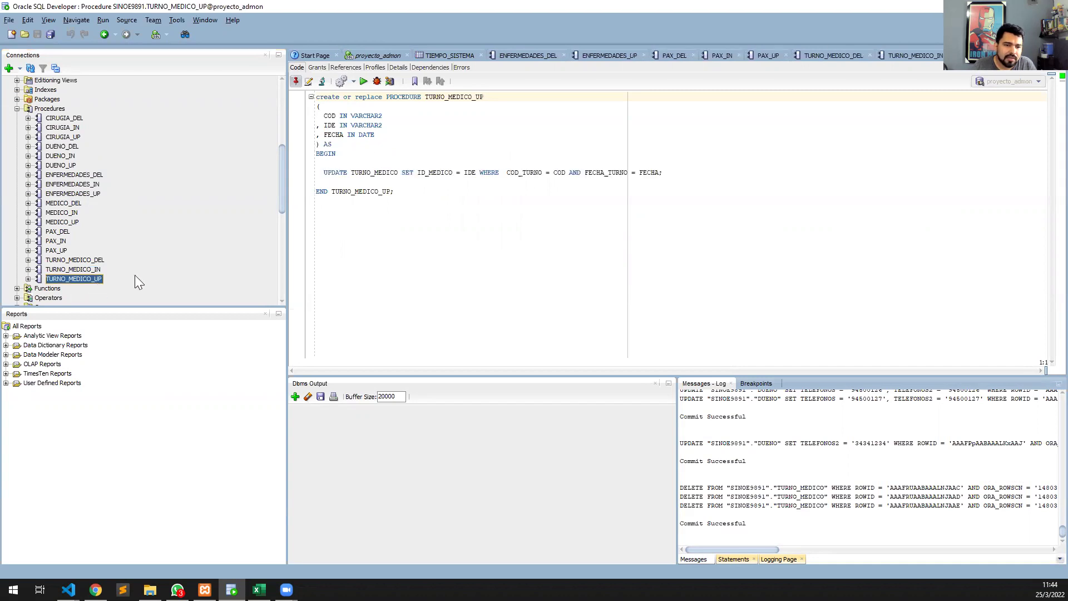
scroll(135, 275, down, 1)
scroll(74, 226, down, 3)
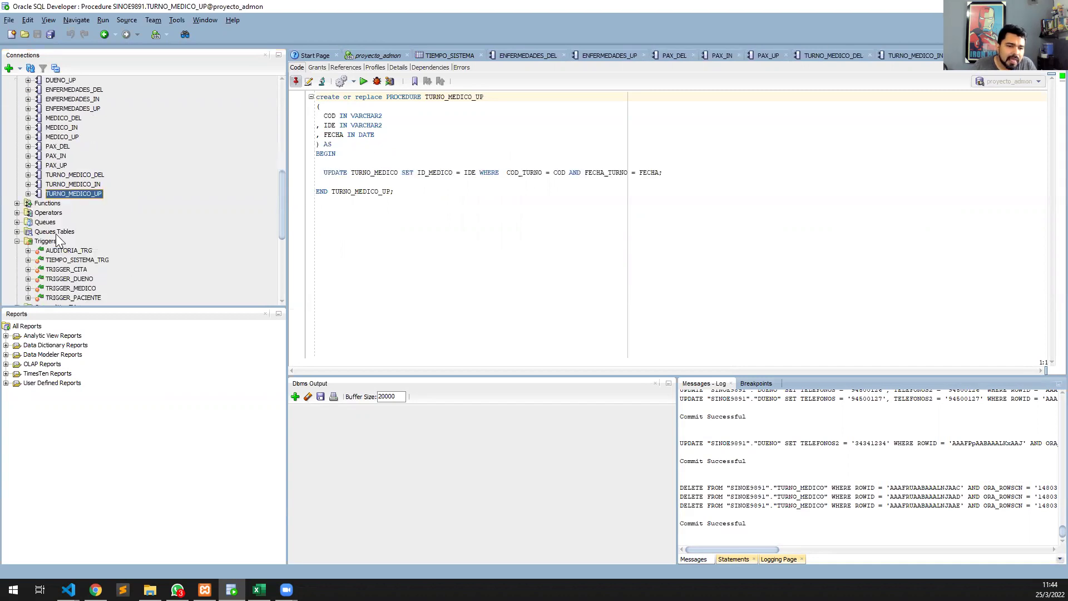
Open the AUDITORIA_TRG, TIEMPO_SISTEMA_TRG, CITA, DUENO, MEDICO and PACIENTE trigger code.
double_click(74, 223)
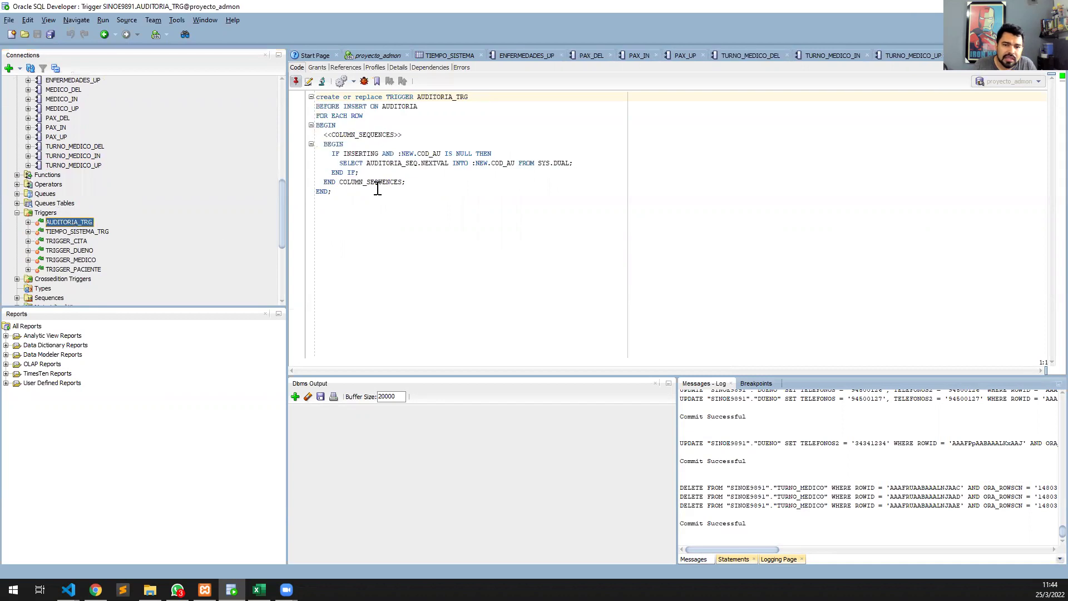
double_click(96, 232)
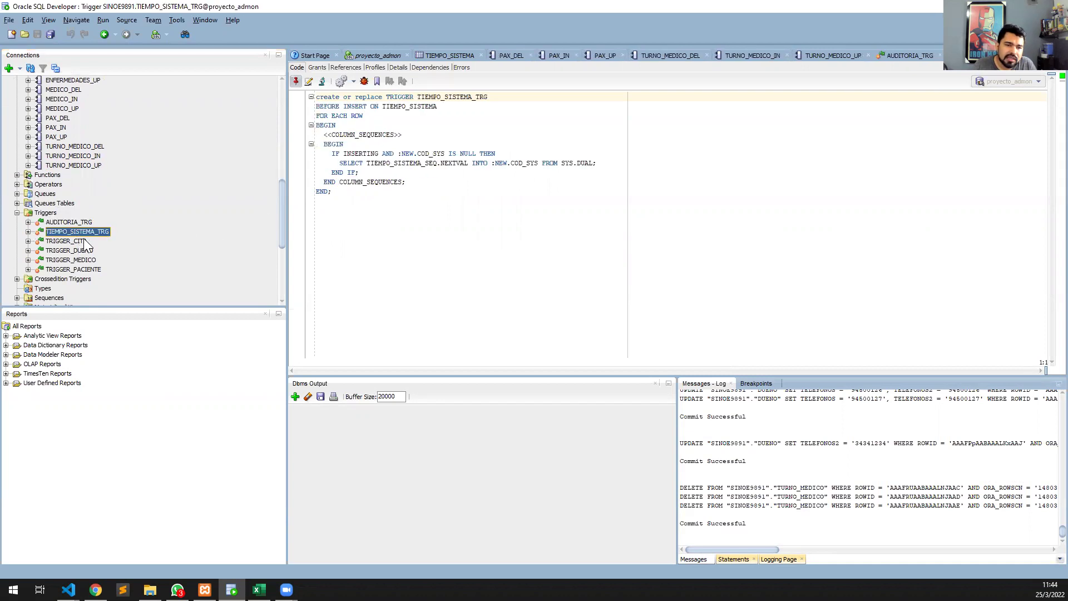
double_click(83, 242)
double_click(83, 252)
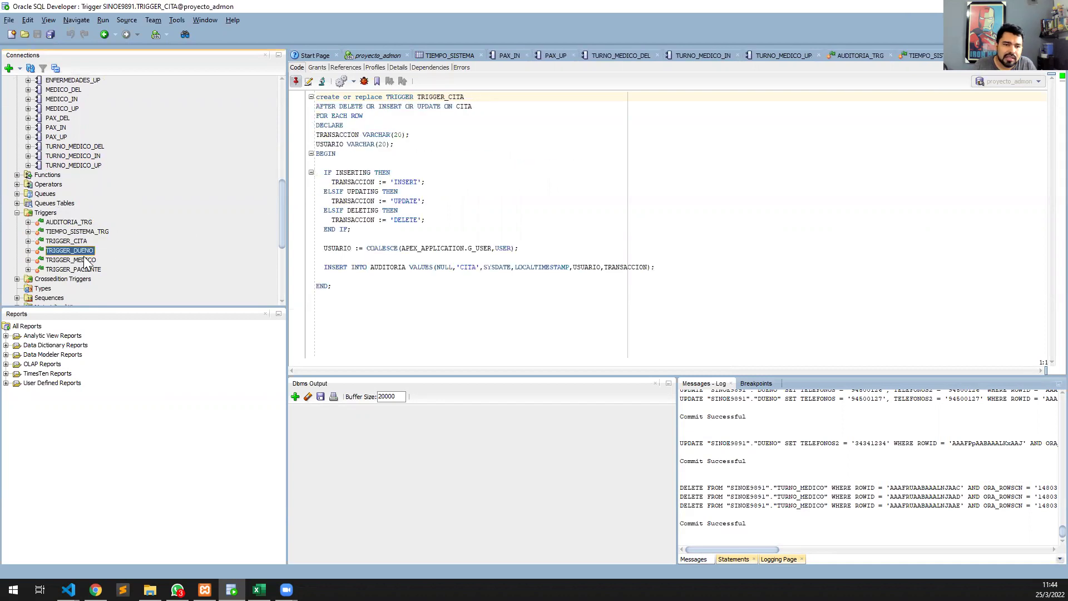
double_click(88, 260)
double_click(93, 270)
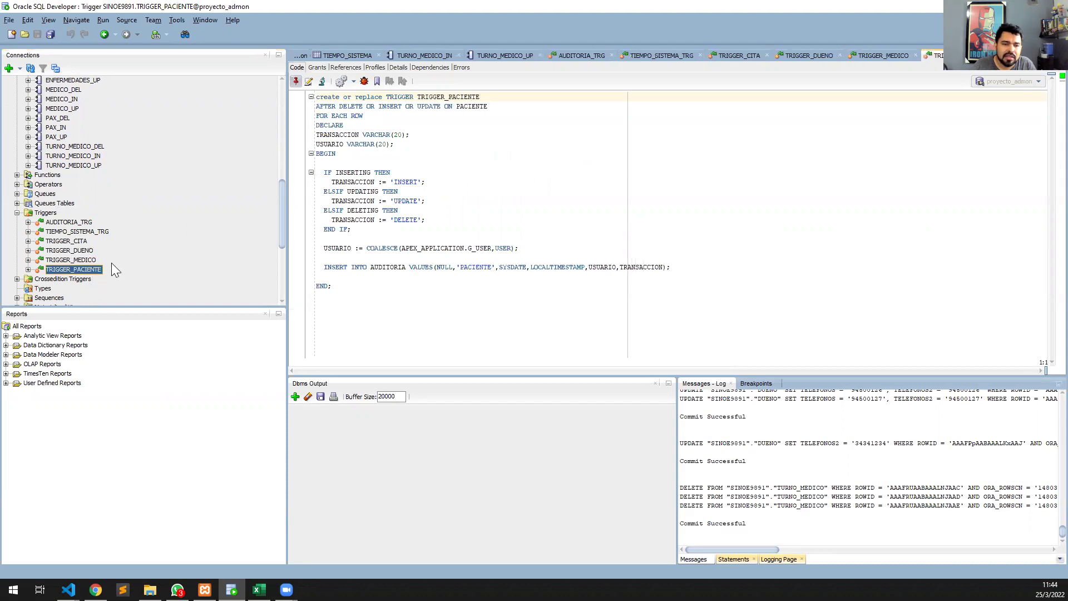
Show the AUDITORIA table's data and scroll through its 51 logged events.
scroll(114, 216, up, 9)
scroll(83, 213, up, 2)
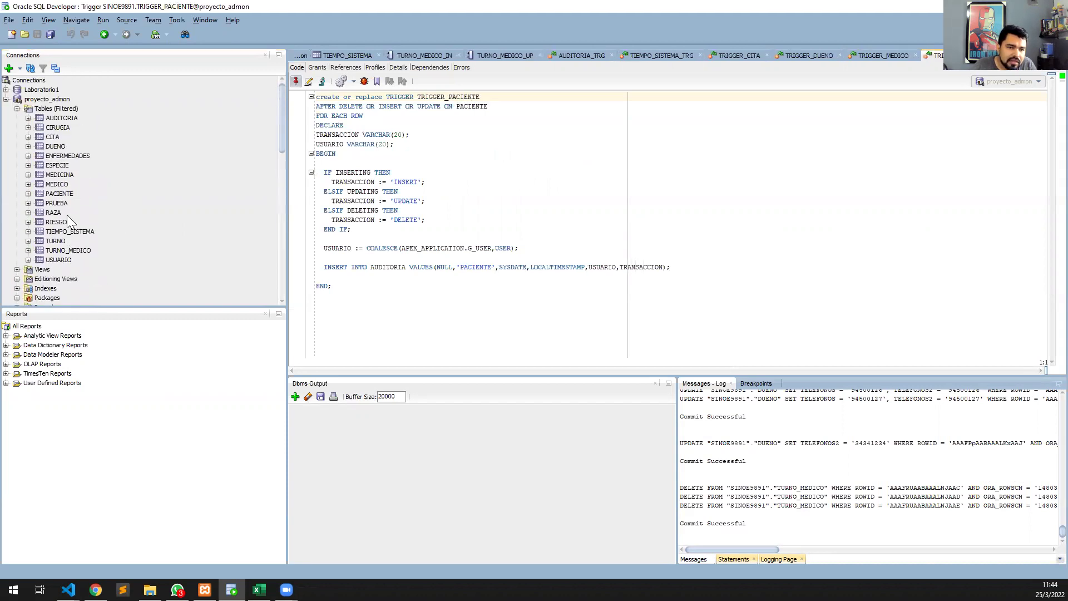
click(69, 118)
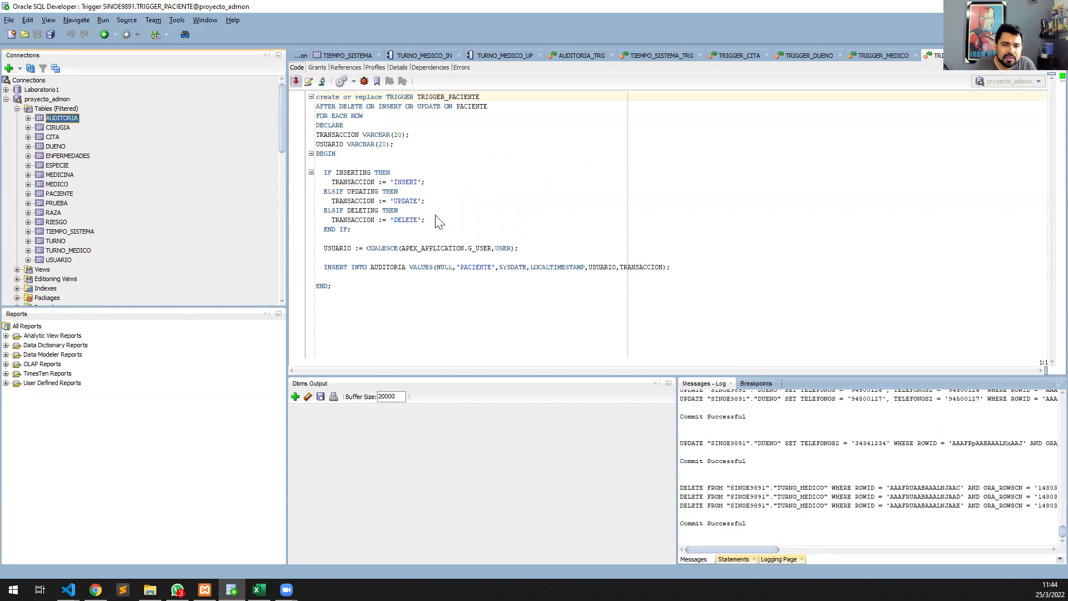
scroll(512, 329, down, 5)
scroll(473, 329, down, 4)
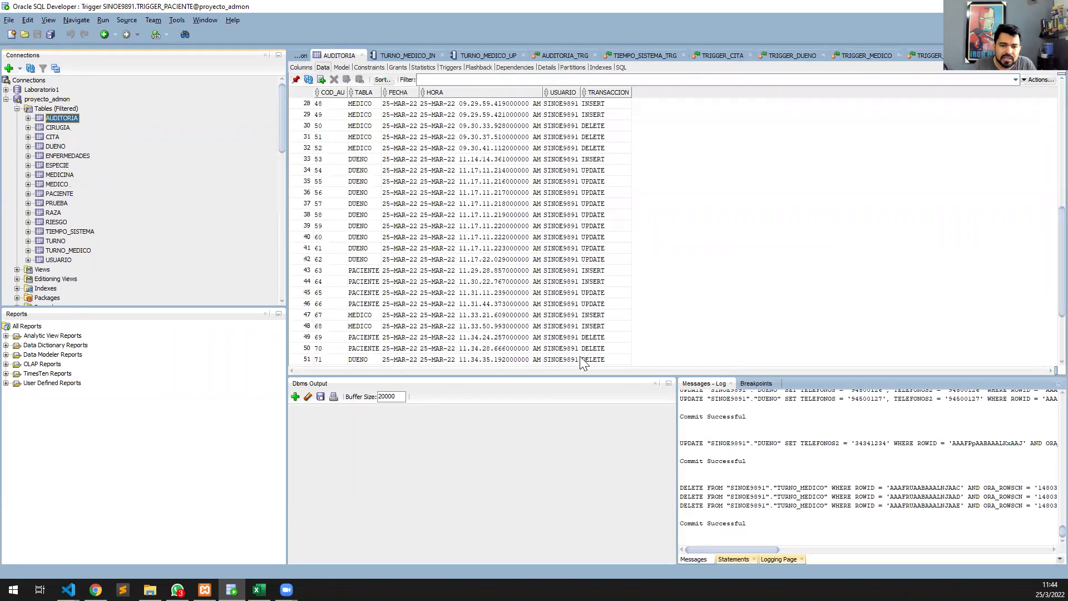
Inspect audit record 51's date and HORA, then show the TIEMPO_SISTEMA table's 20 timestamps.
click(400, 360)
click(456, 361)
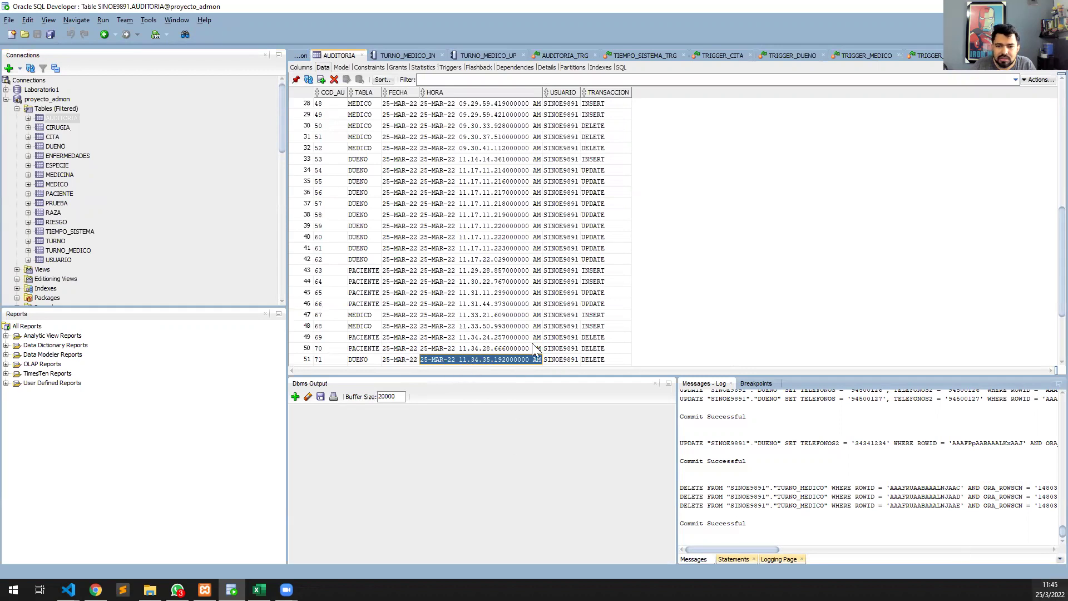
scroll(481, 317, up, 2)
scroll(481, 309, up, 3)
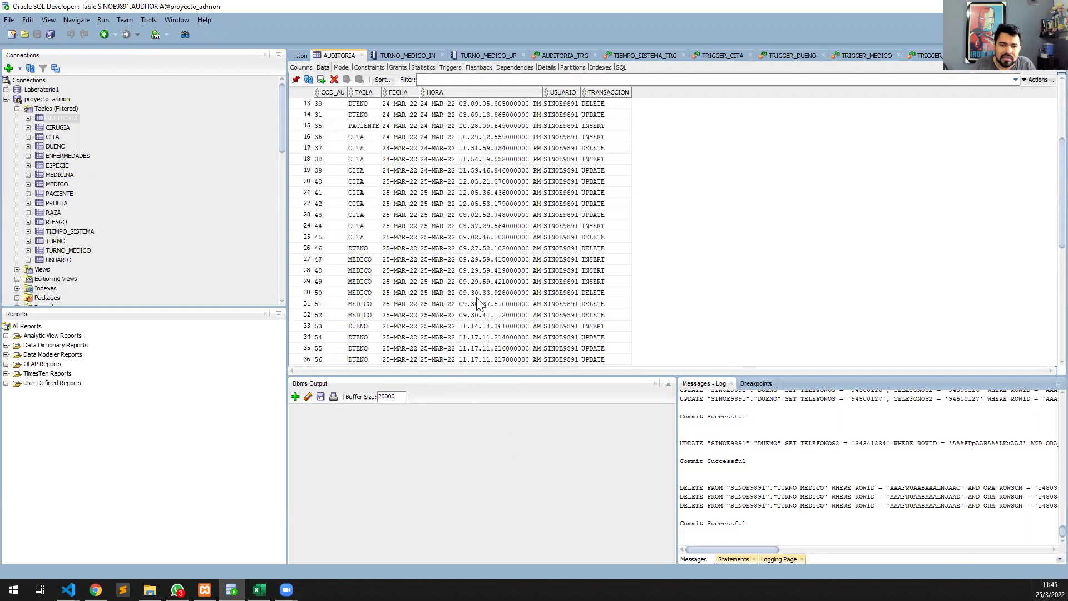
scroll(481, 304, up, 4)
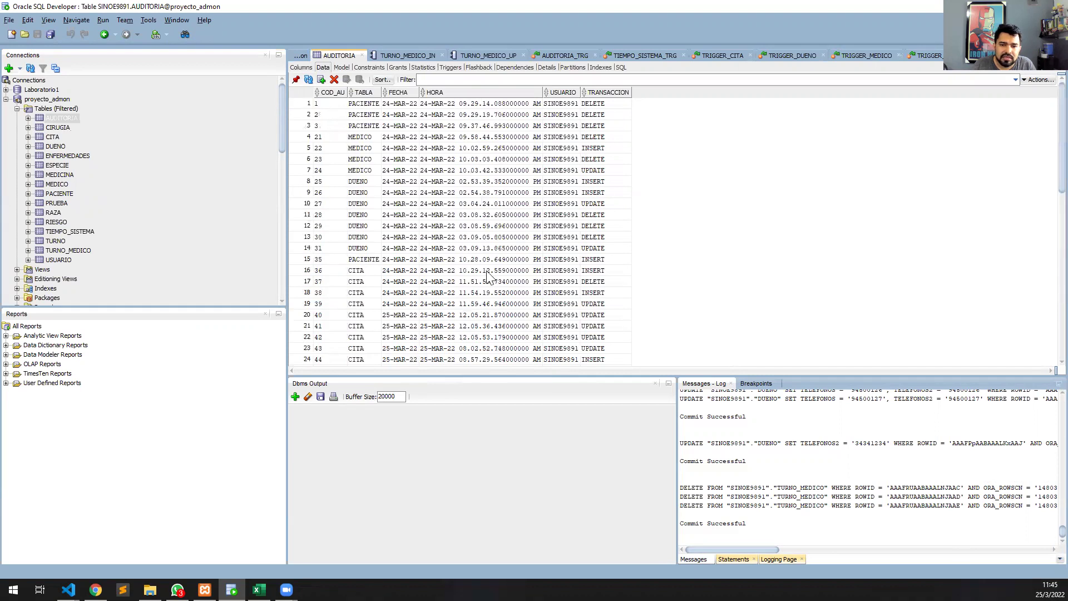
scroll(452, 202, down, 12)
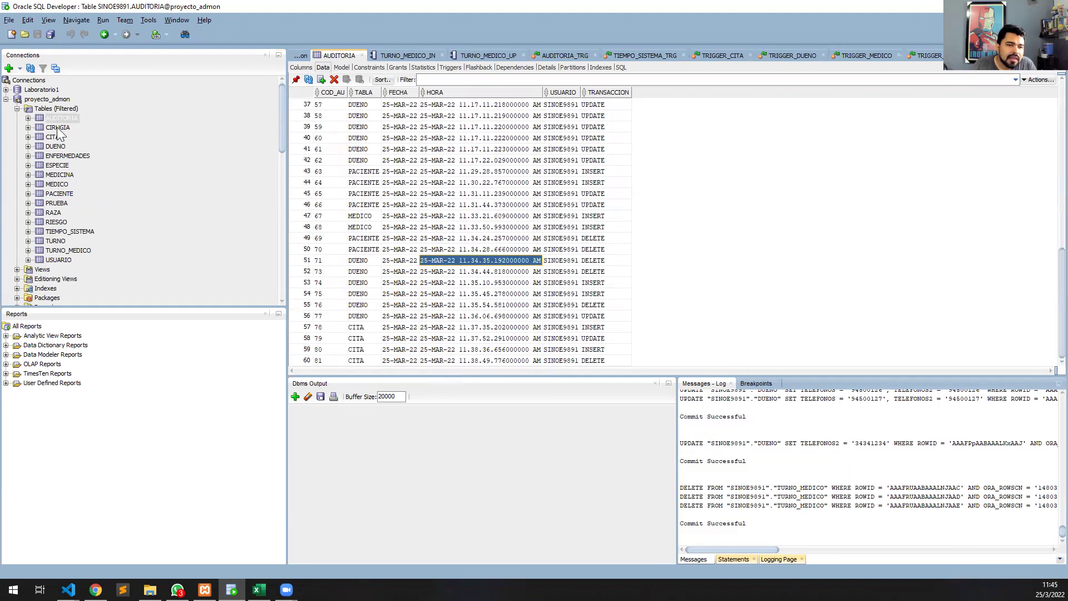
click(66, 232)
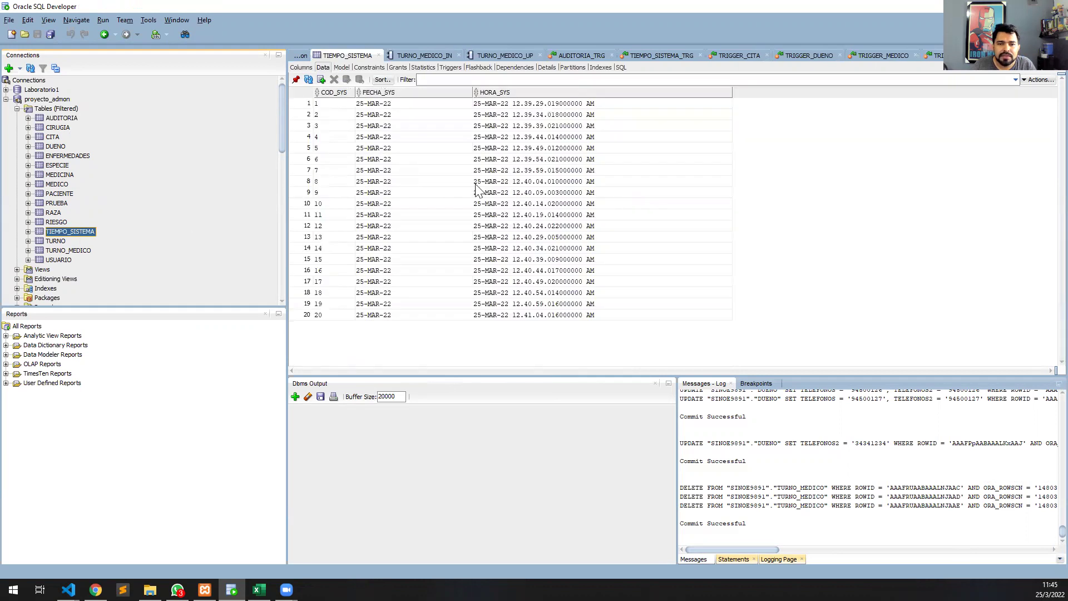
View the TURNO, TURNO_MEDICO and USUARIO table data and browse the Connections tree.
click(58, 242)
click(66, 251)
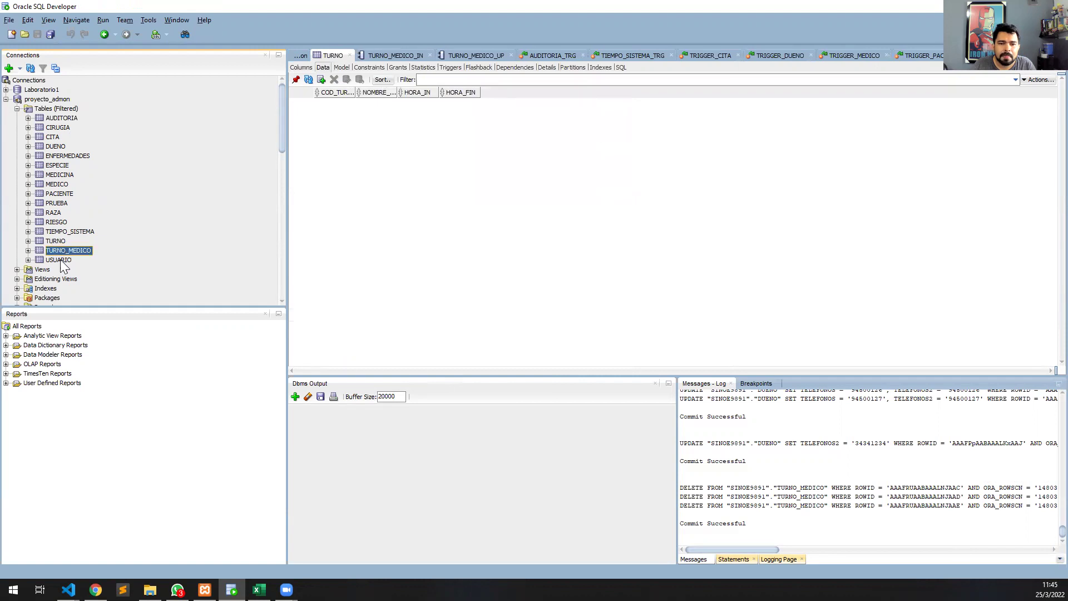
click(60, 260)
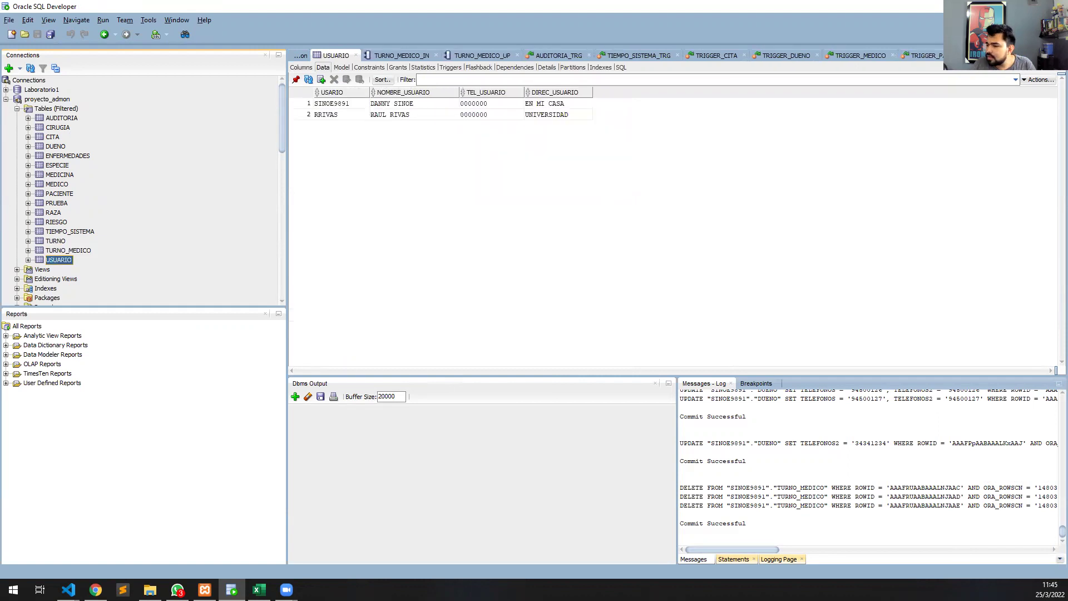
scroll(33, 250, down, 3)
click(19, 223)
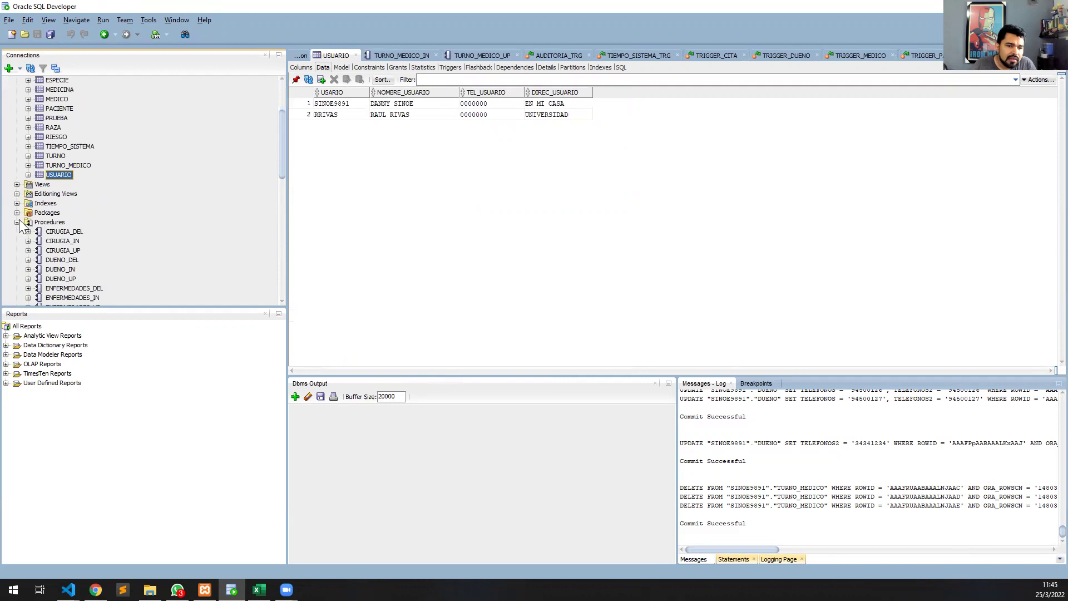
click(17, 222)
scroll(27, 212, down, 3)
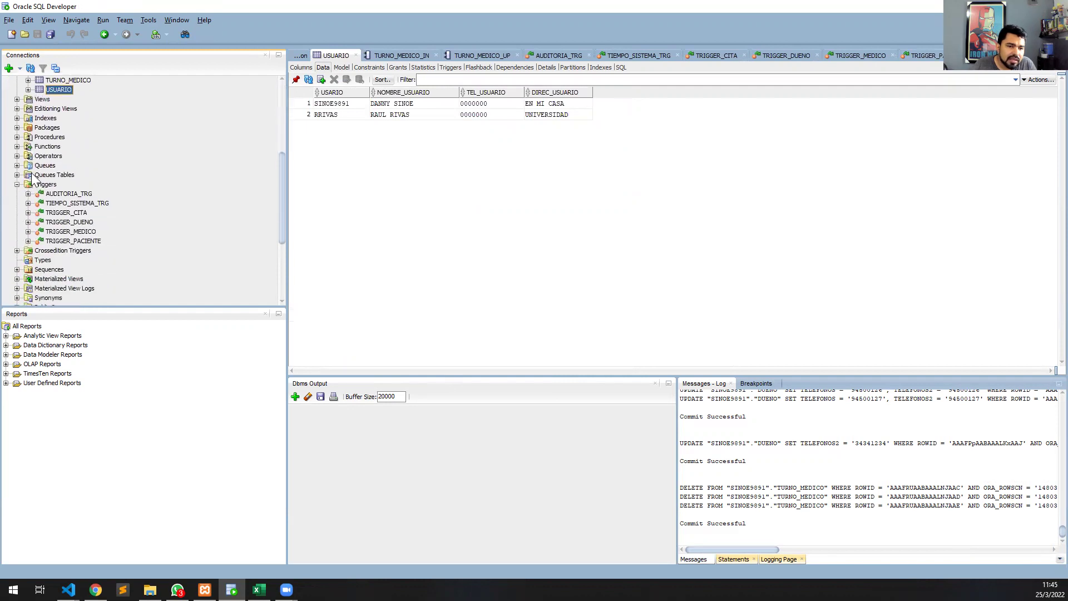
scroll(33, 179, down, 2)
scroll(31, 178, down, 1)
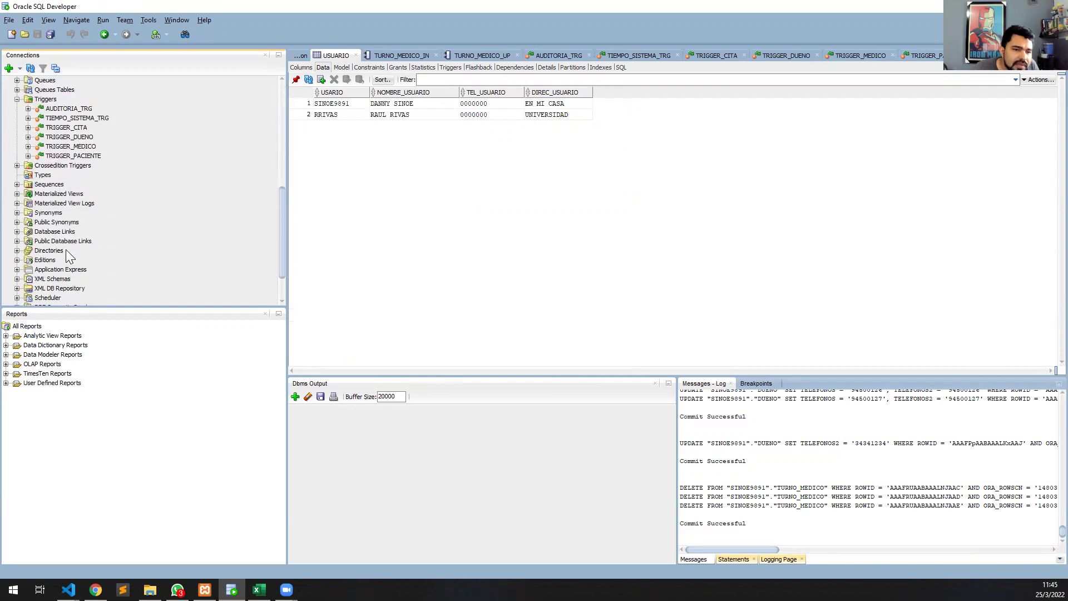
scroll(98, 185, down, 2)
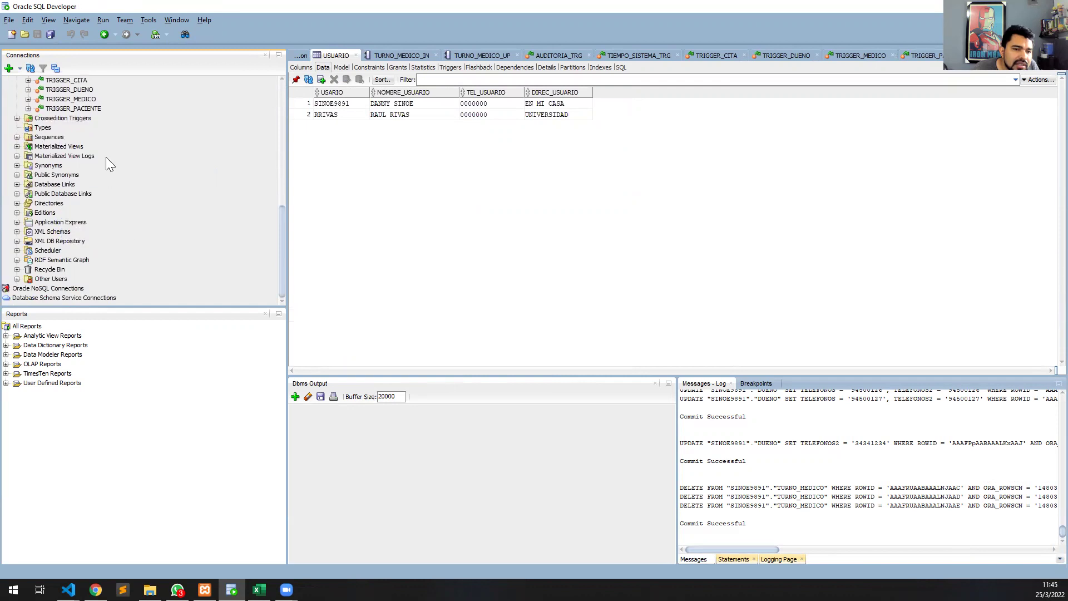
scroll(106, 157, up, 4)
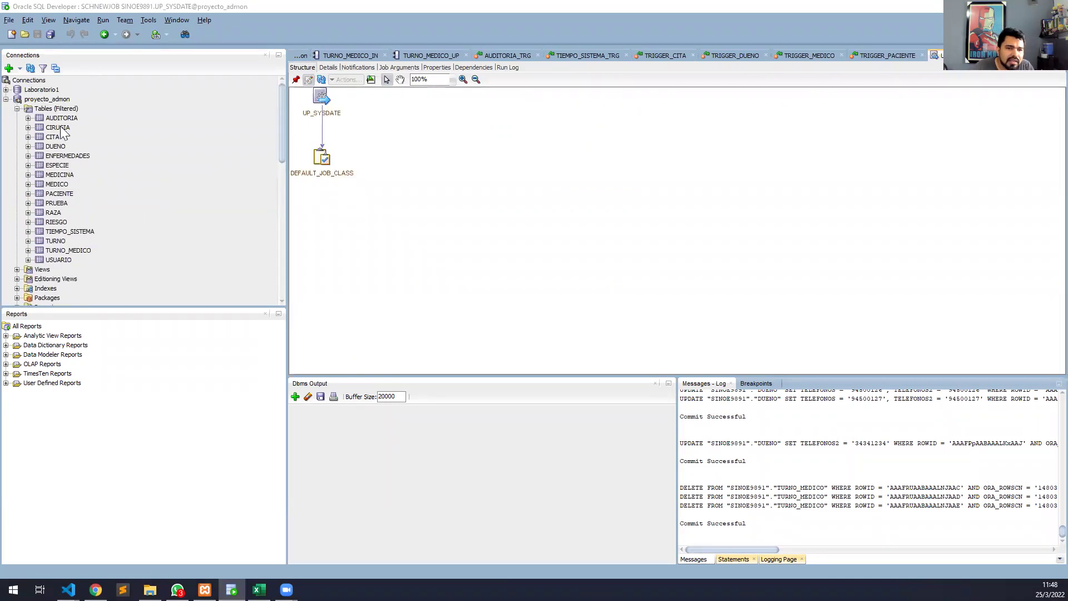
Switch through the TURNO_MEDICO_IN, AUDITORIA_TRG and TIEMPO_SISTEMA_TRG editor tabs.
click(356, 56)
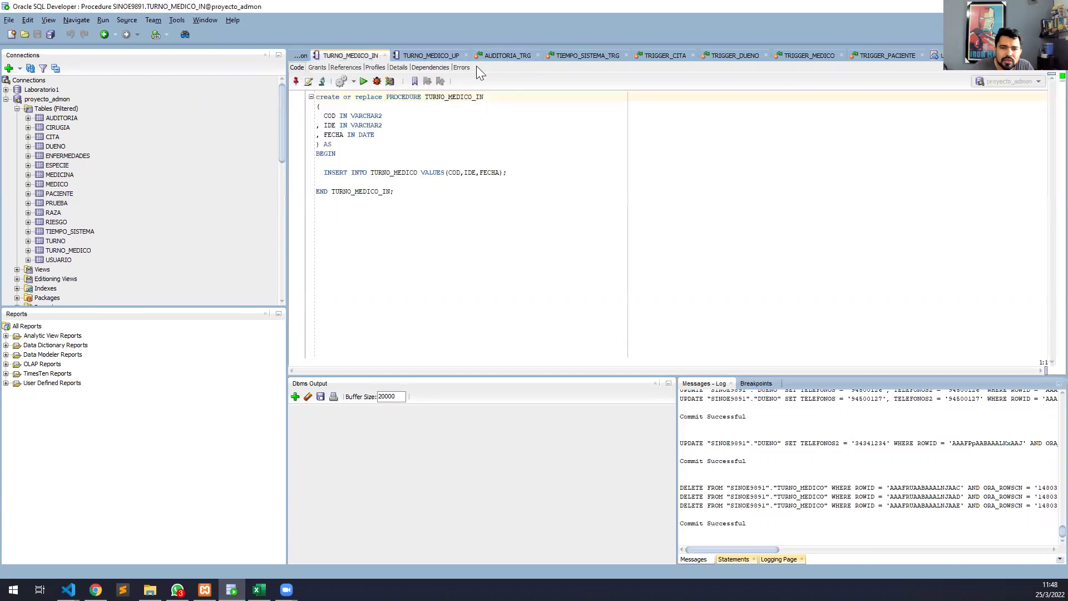
click(504, 56)
click(599, 58)
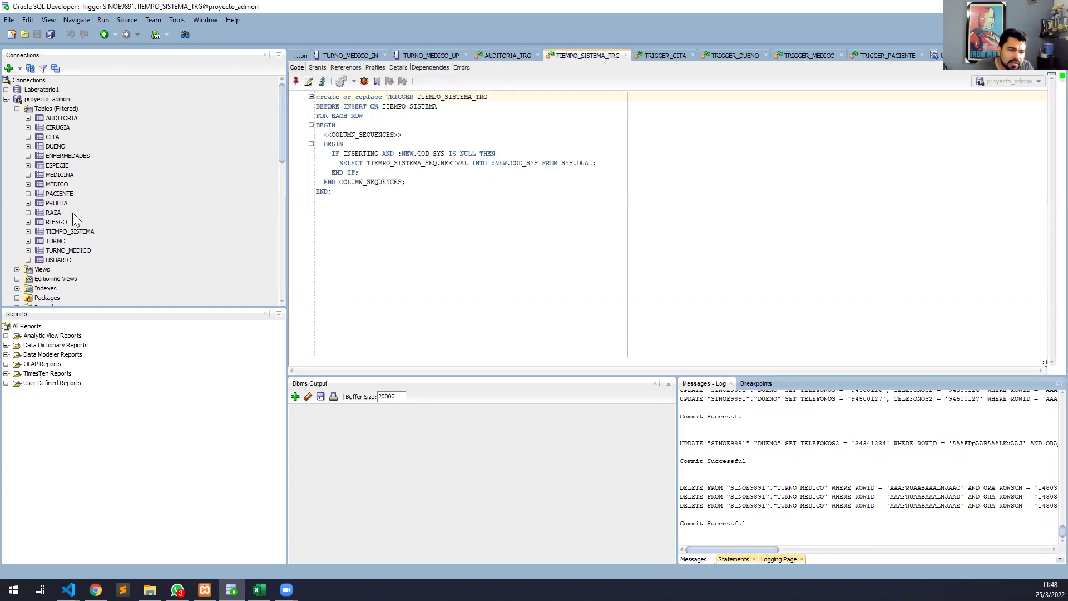